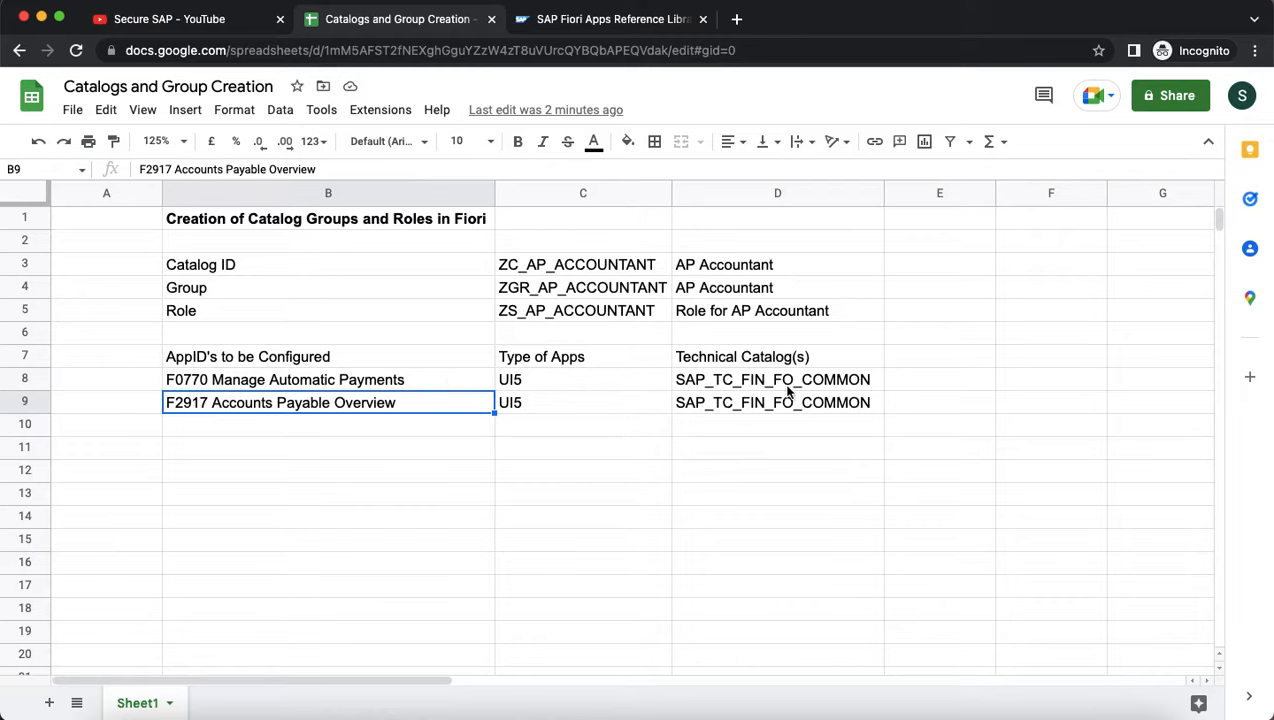
Look up the Manage Automatic Payments app details, then return to the catalog planning sheet.
left_click(593, 22)
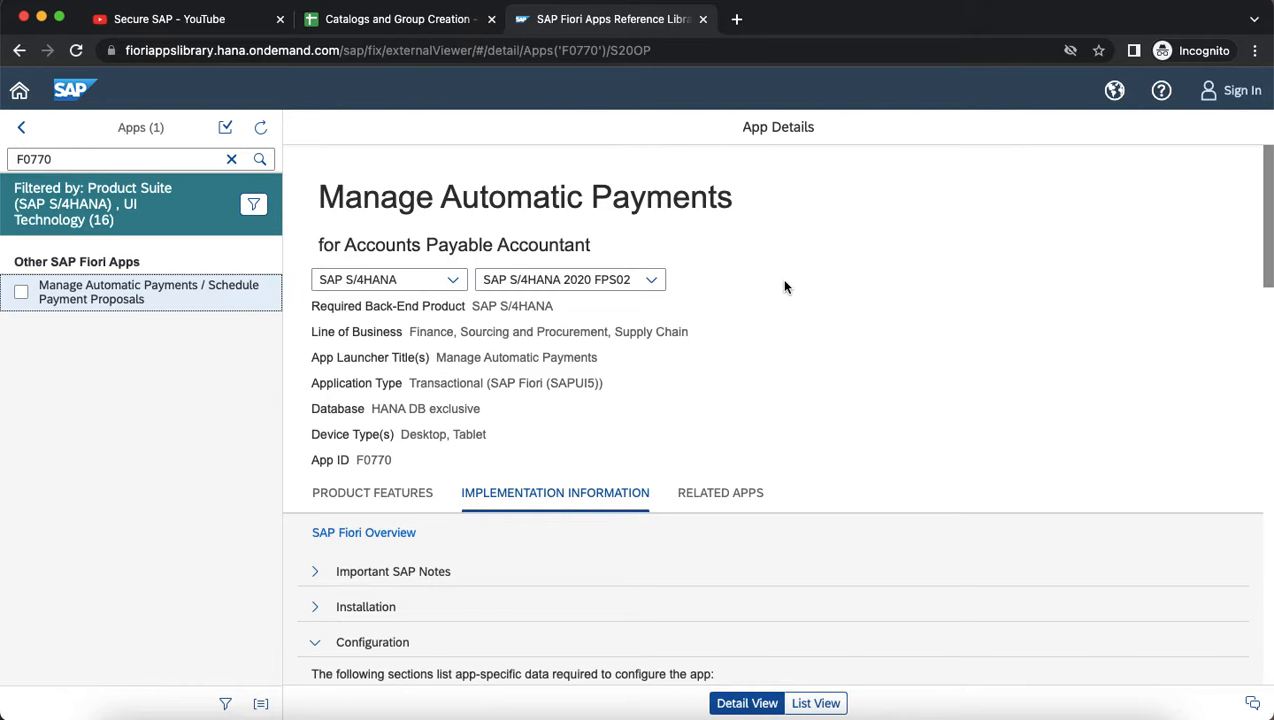
scroll(696, 209, "down", 1)
scroll(696, 209, "down", 1)
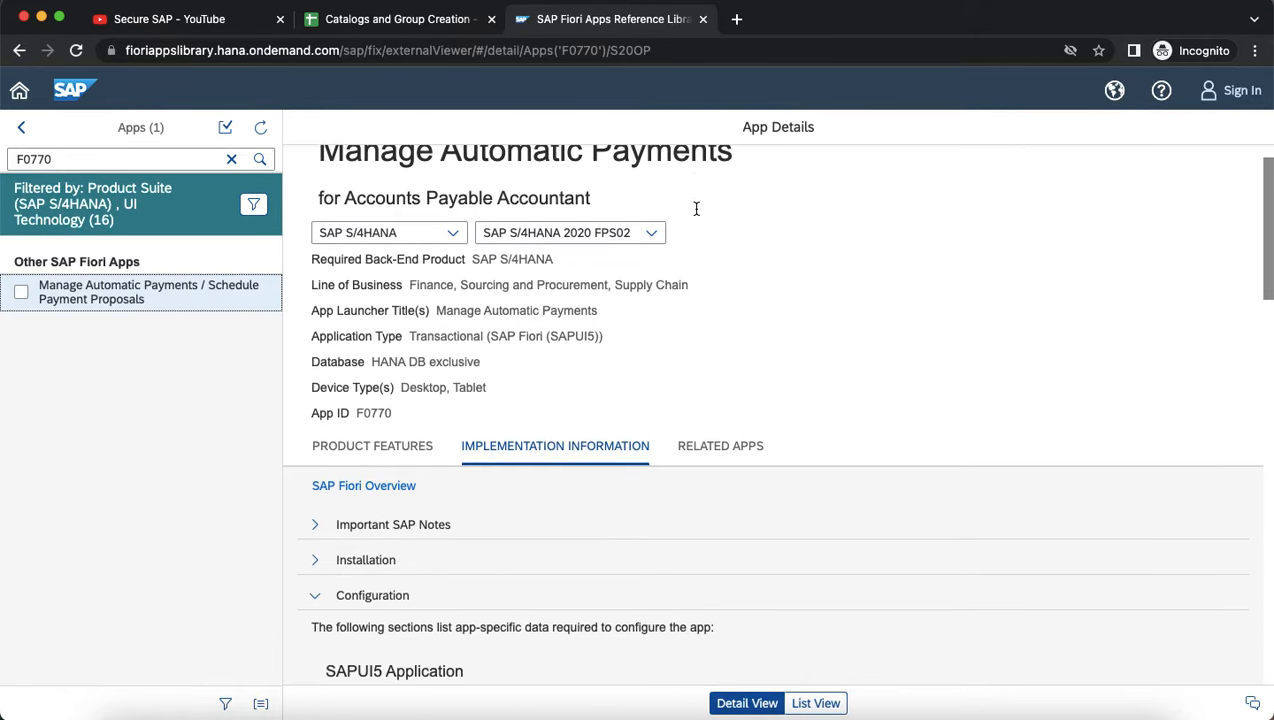
scroll(662, 262, "down", 5)
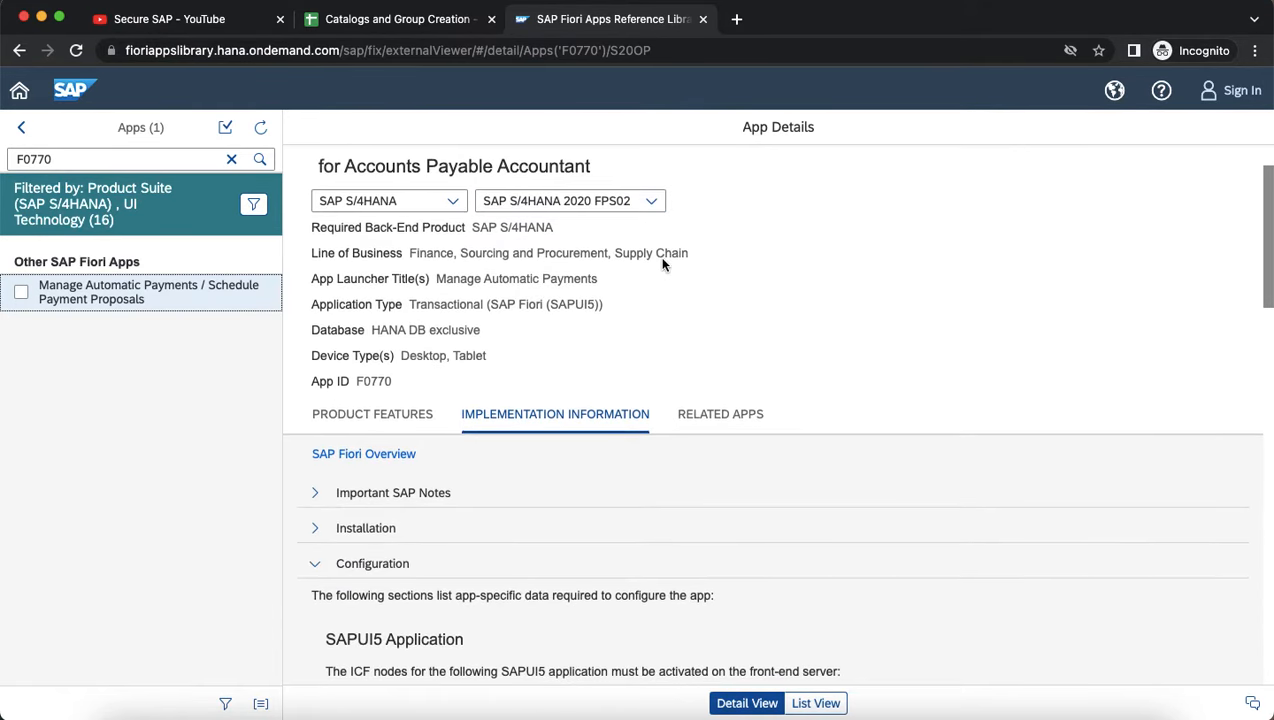
scroll(597, 305, "down", 10)
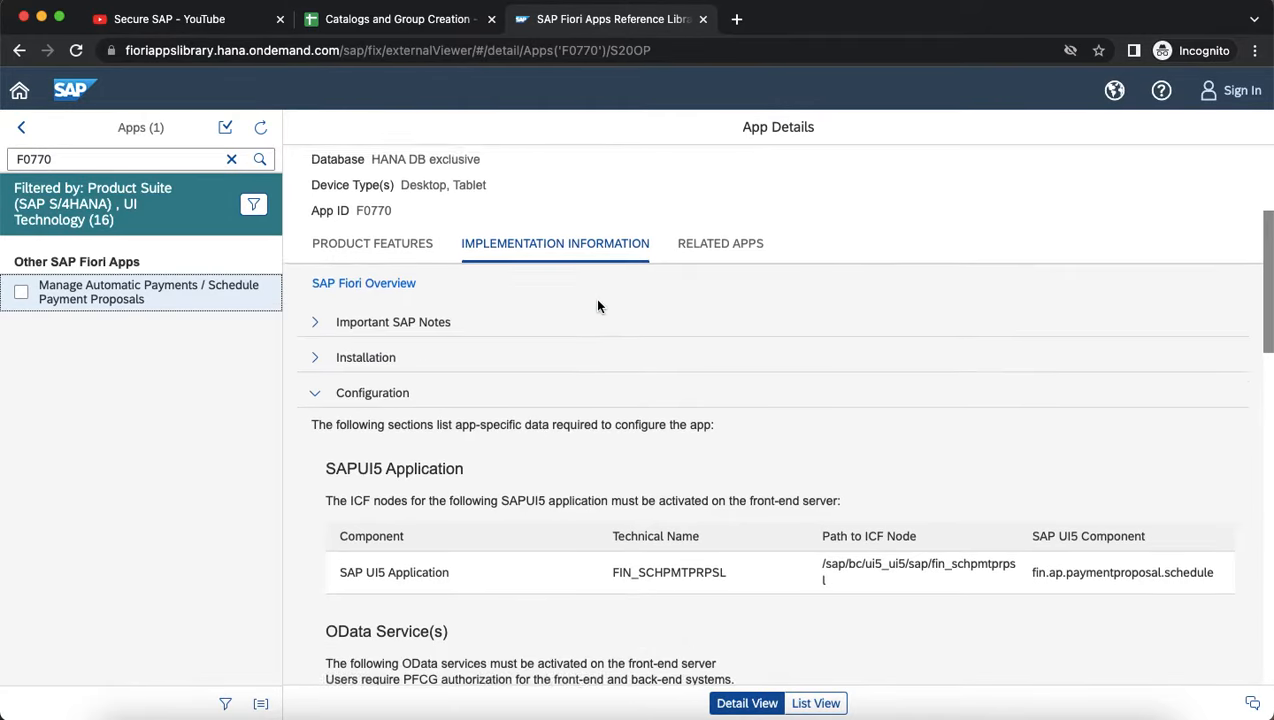
scroll(597, 305, "down", 10)
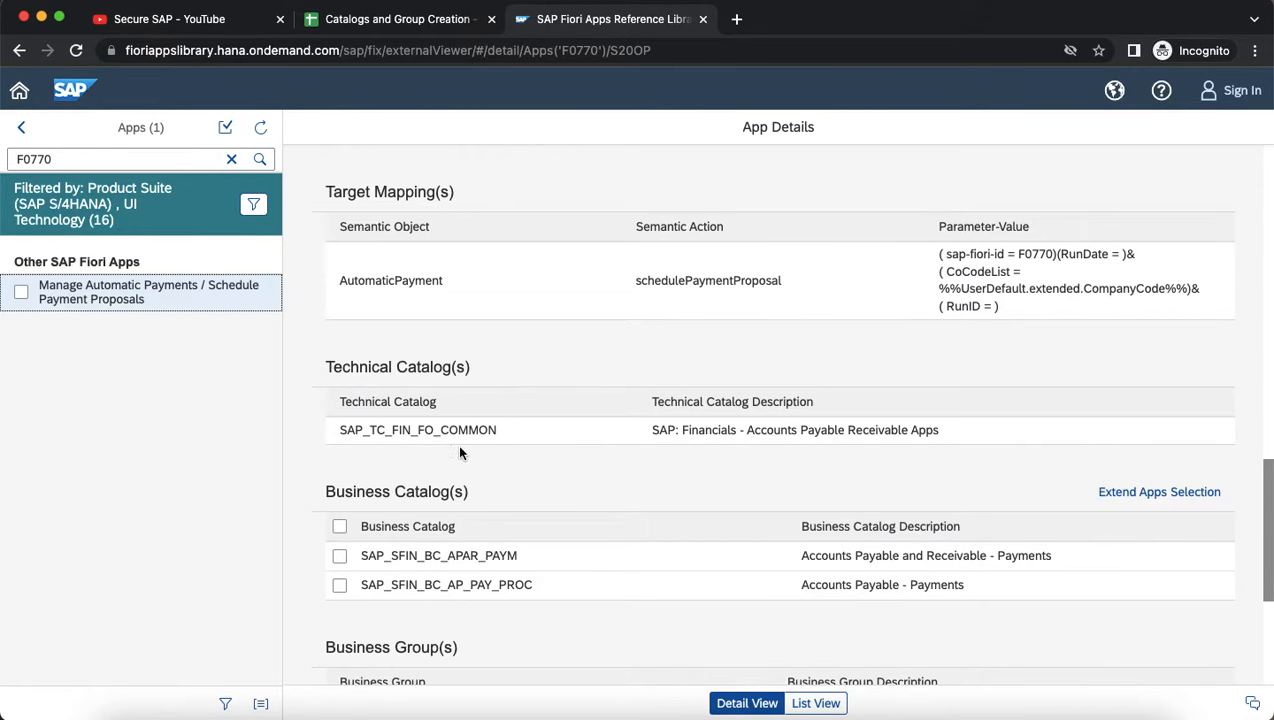
left_click(398, 12)
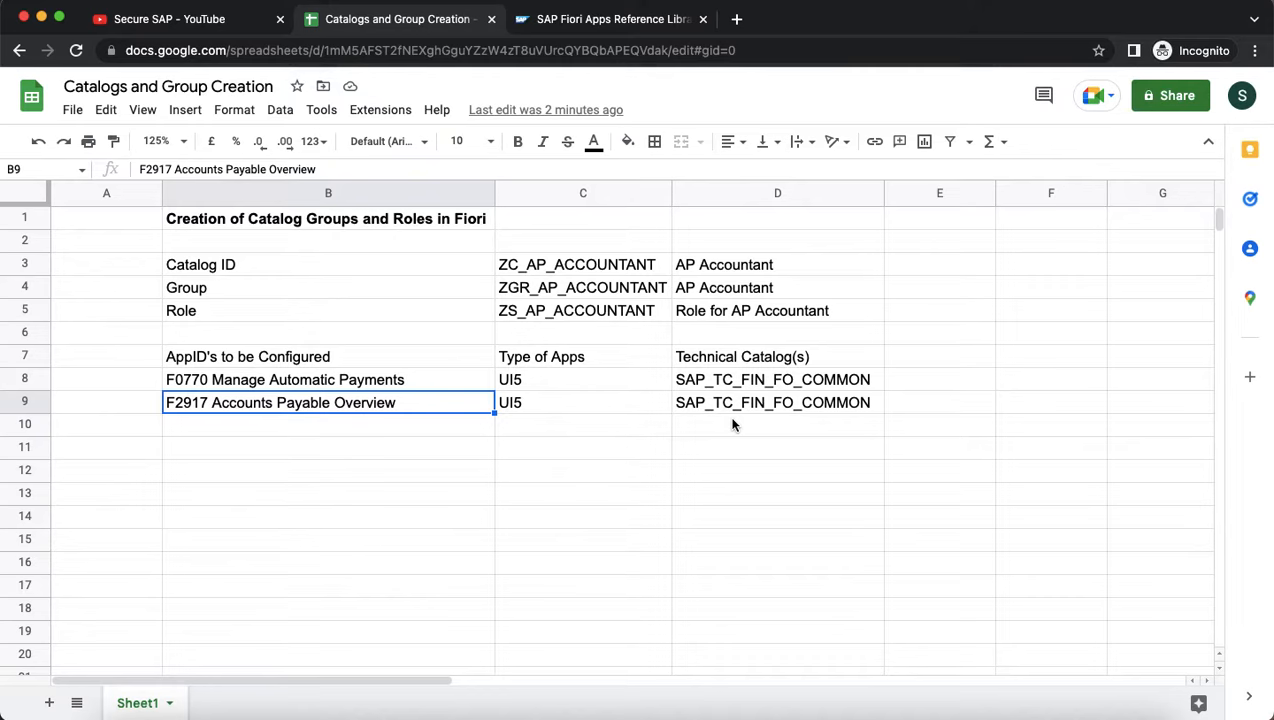
Run /n/ui2/flpcm_cust from command history to load the Launchpad Content Manager.
key("super+Tab")
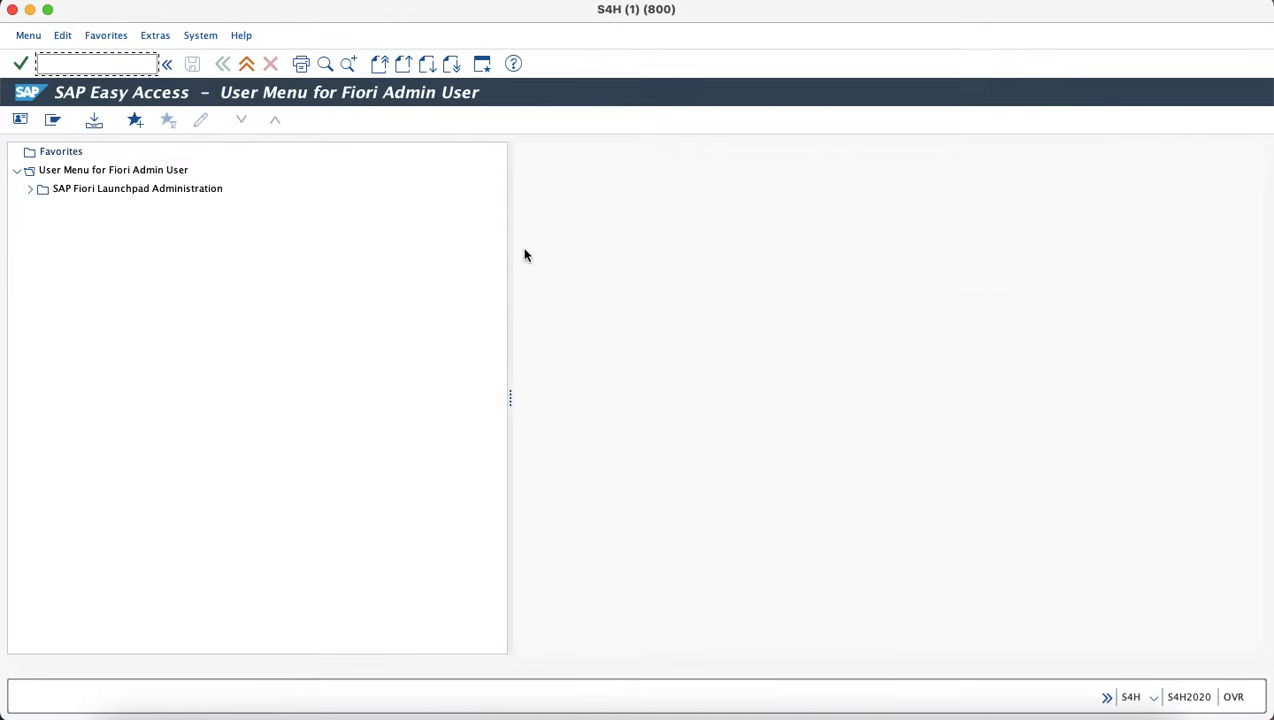
type("/")
key("Down")
key("Down")
key("Down")
key("Down")
key("Down")
key("Down")
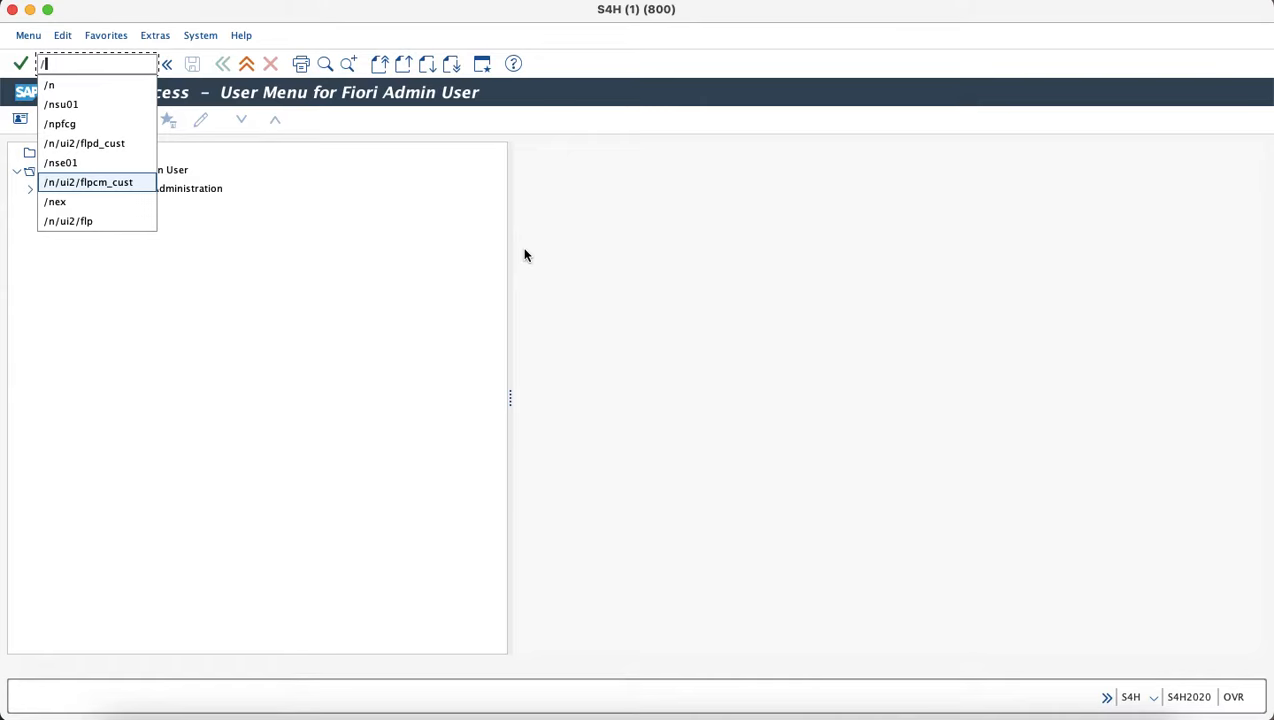
key("Return")
key("Return")
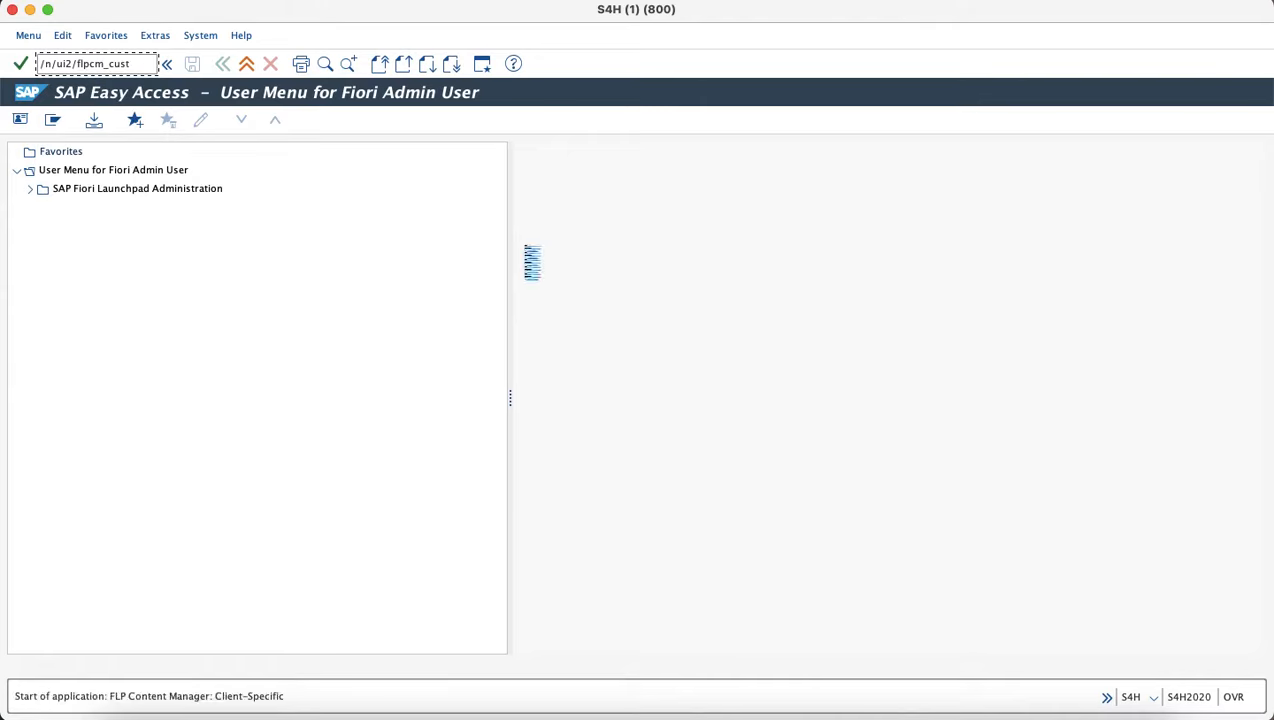
key("super+Tab")
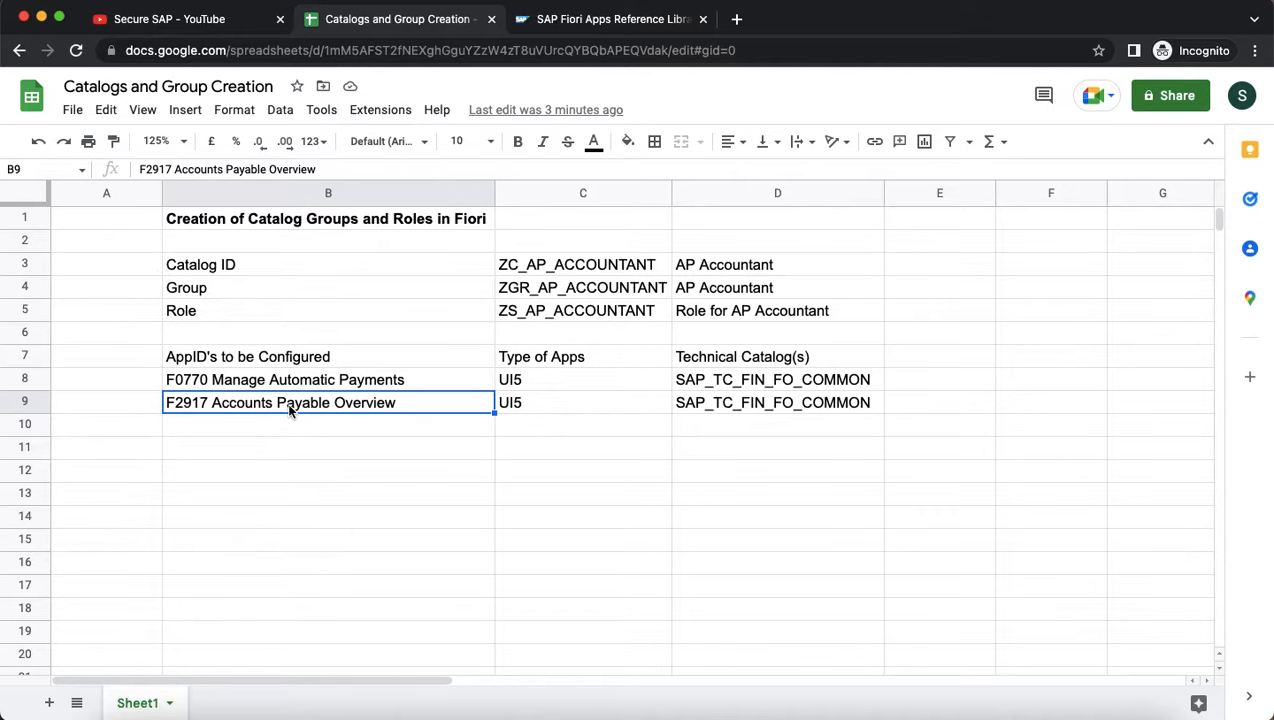
key("super+Tab")
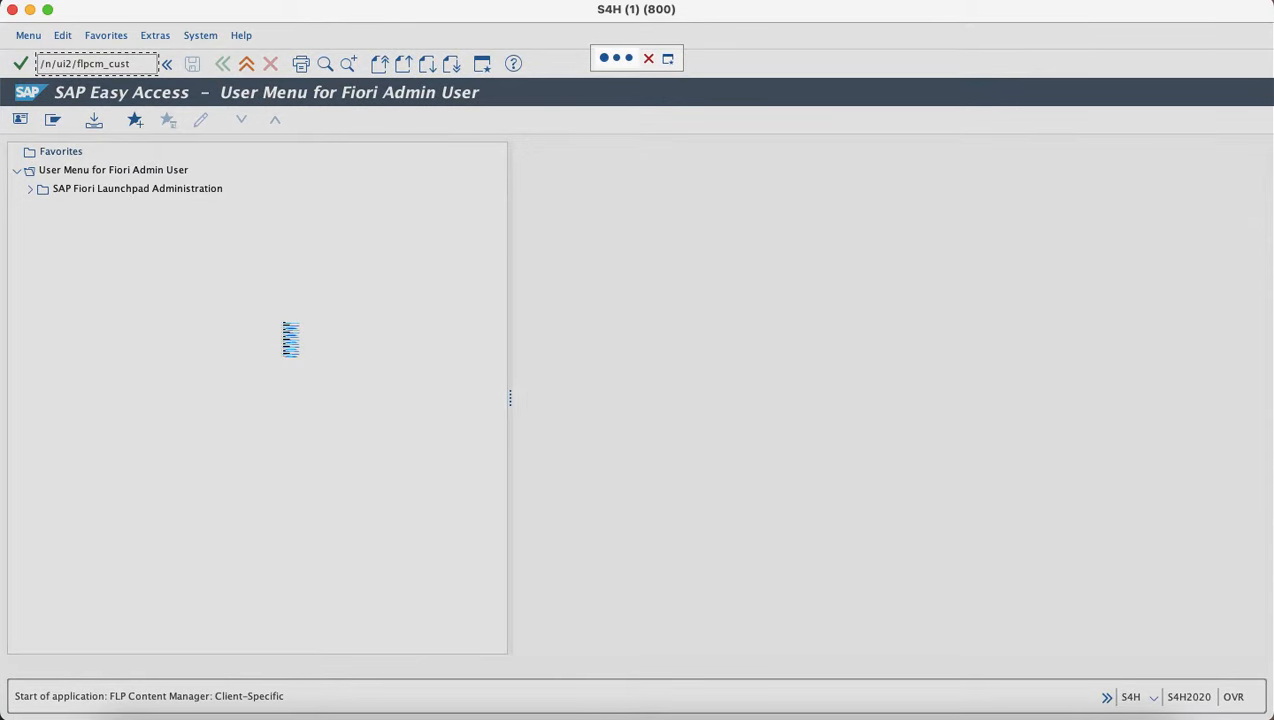
key("super+Tab")
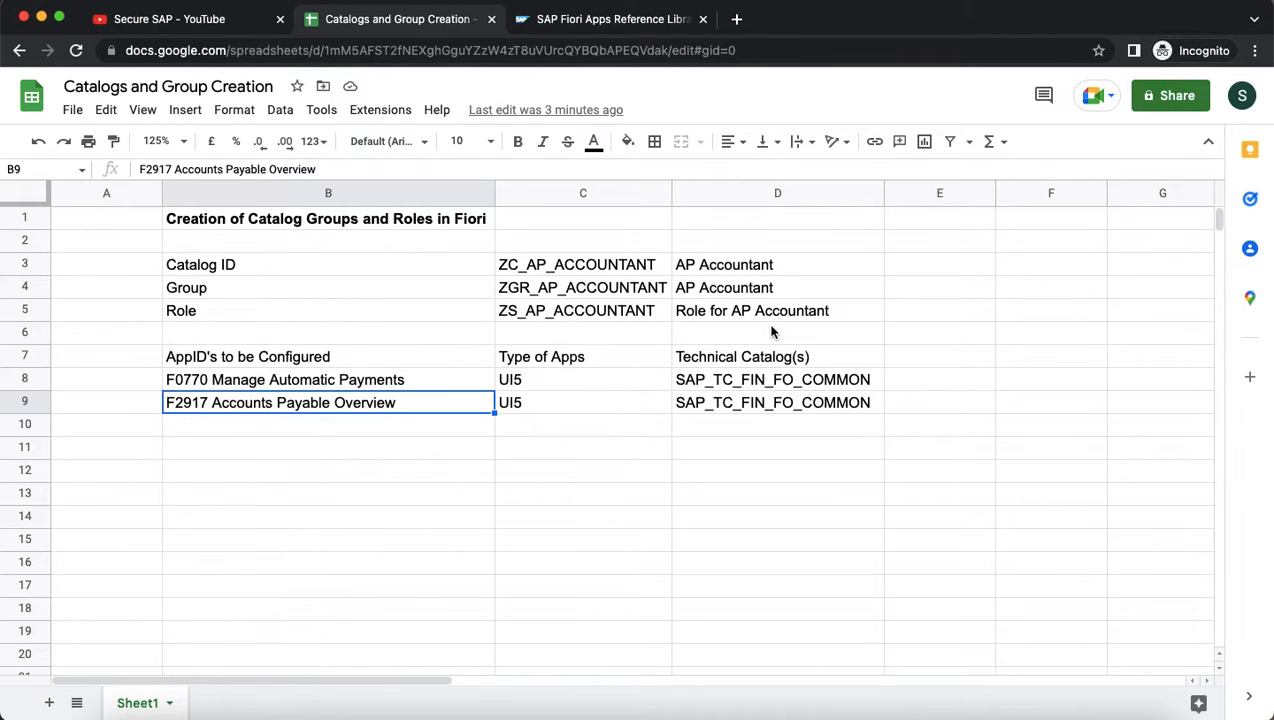
key("super+Tab")
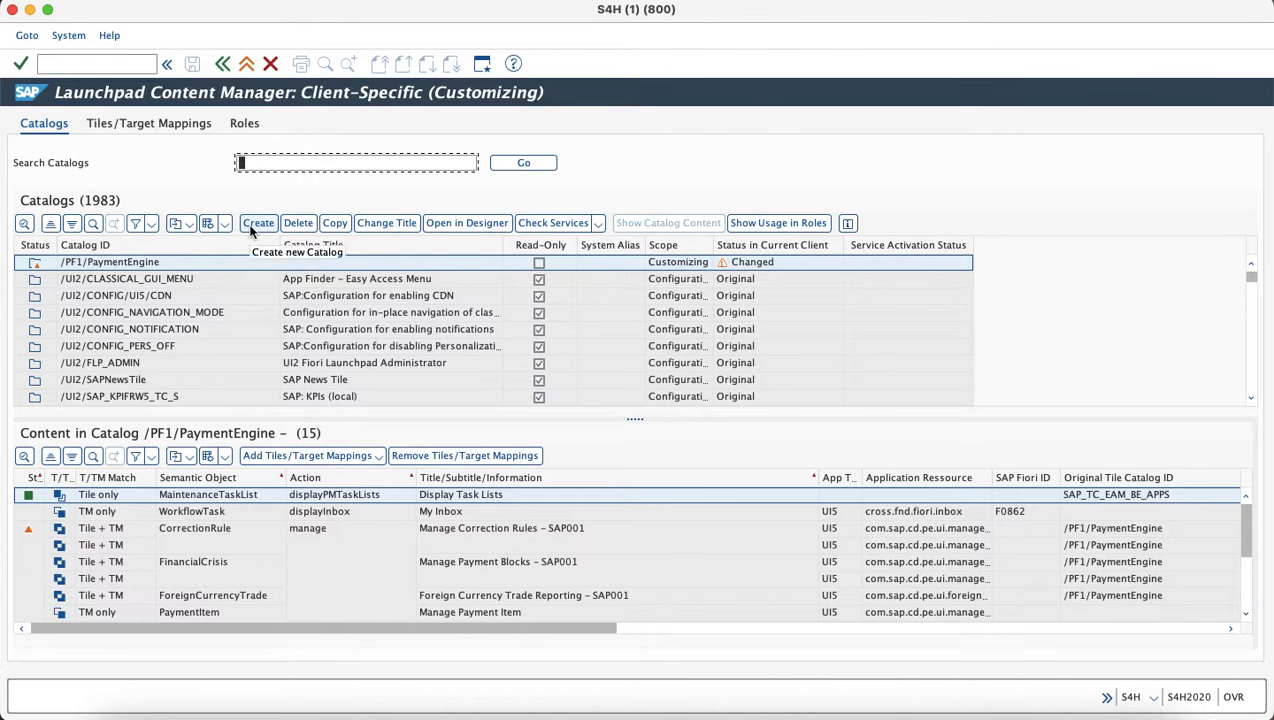
Create catalog ZC_AP_ACCOUNTANT titled AP Accountant, copying both values from the planning sheet.
left_click(250, 228)
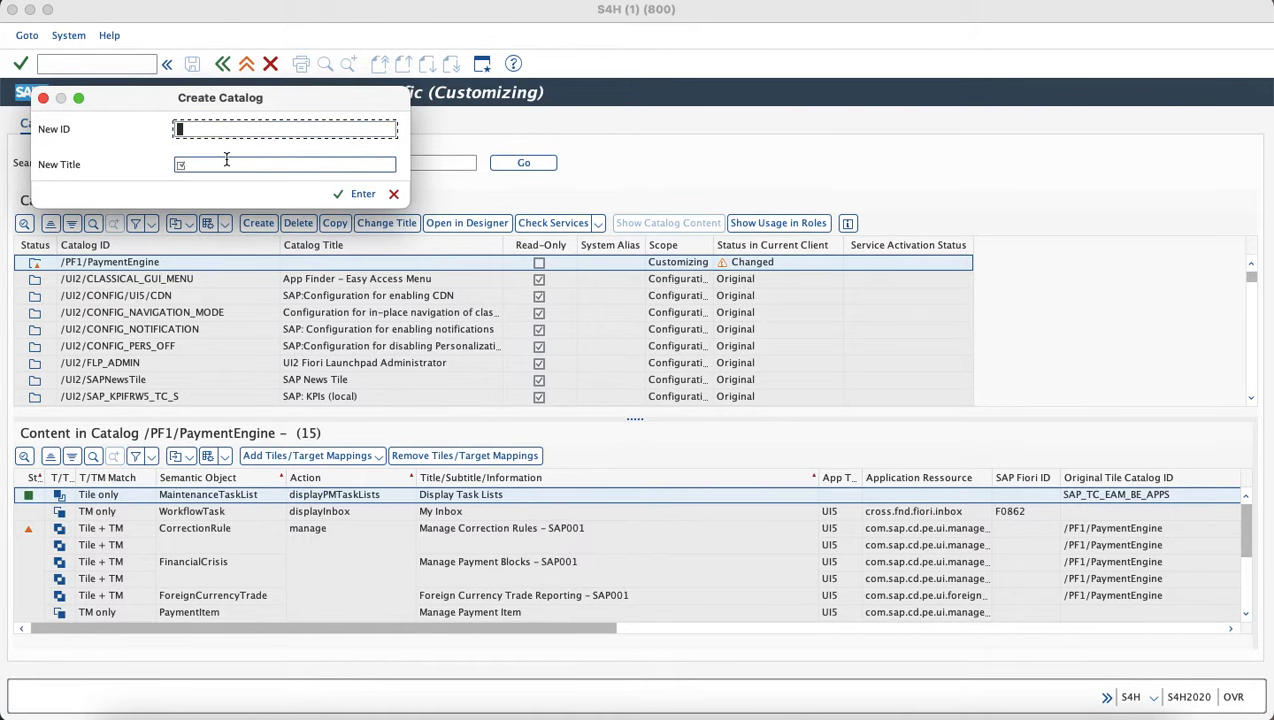
key("super+Tab")
left_click(541, 268)
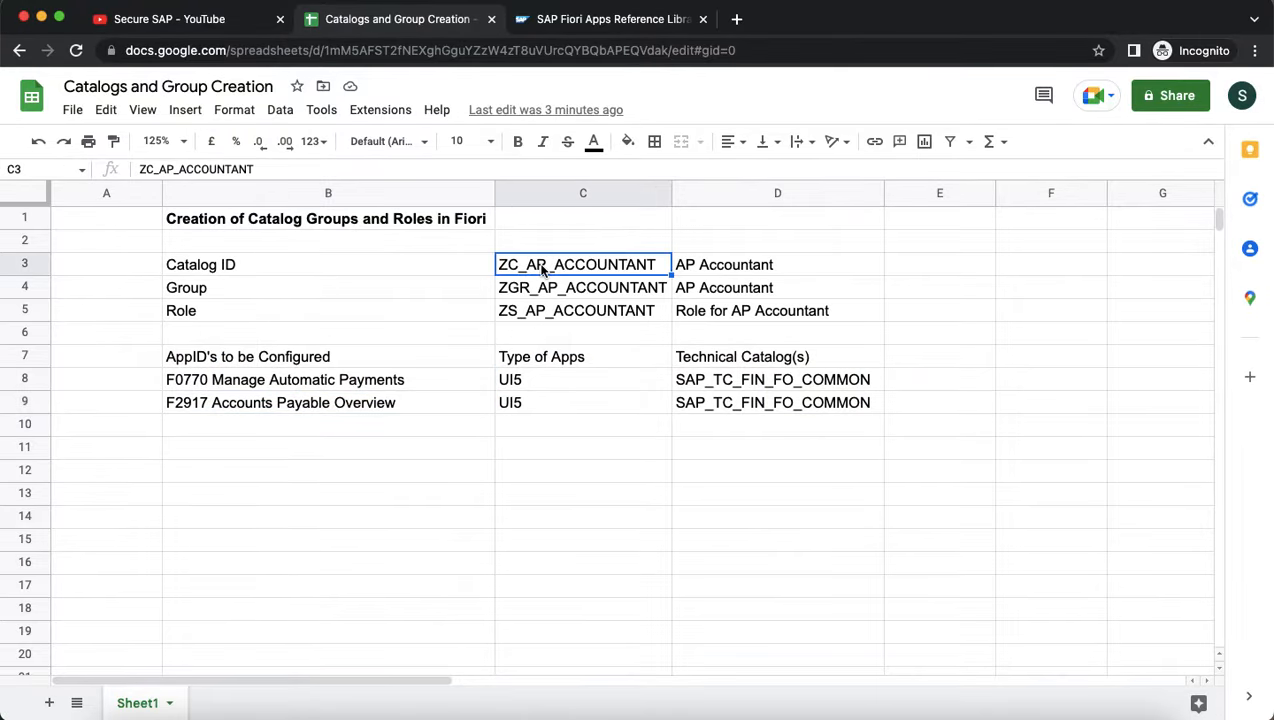
key("super+Tab")
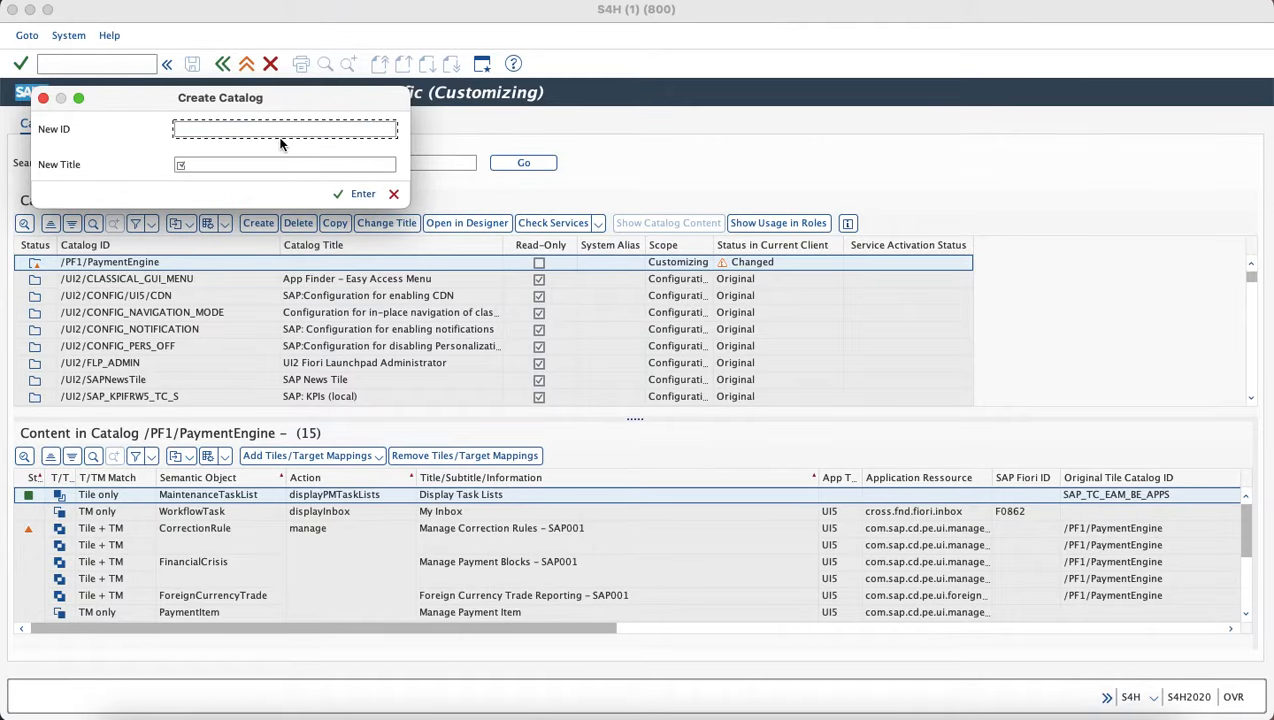
type("ZC_AP_ACCOUNTANT")
key("super+Tab")
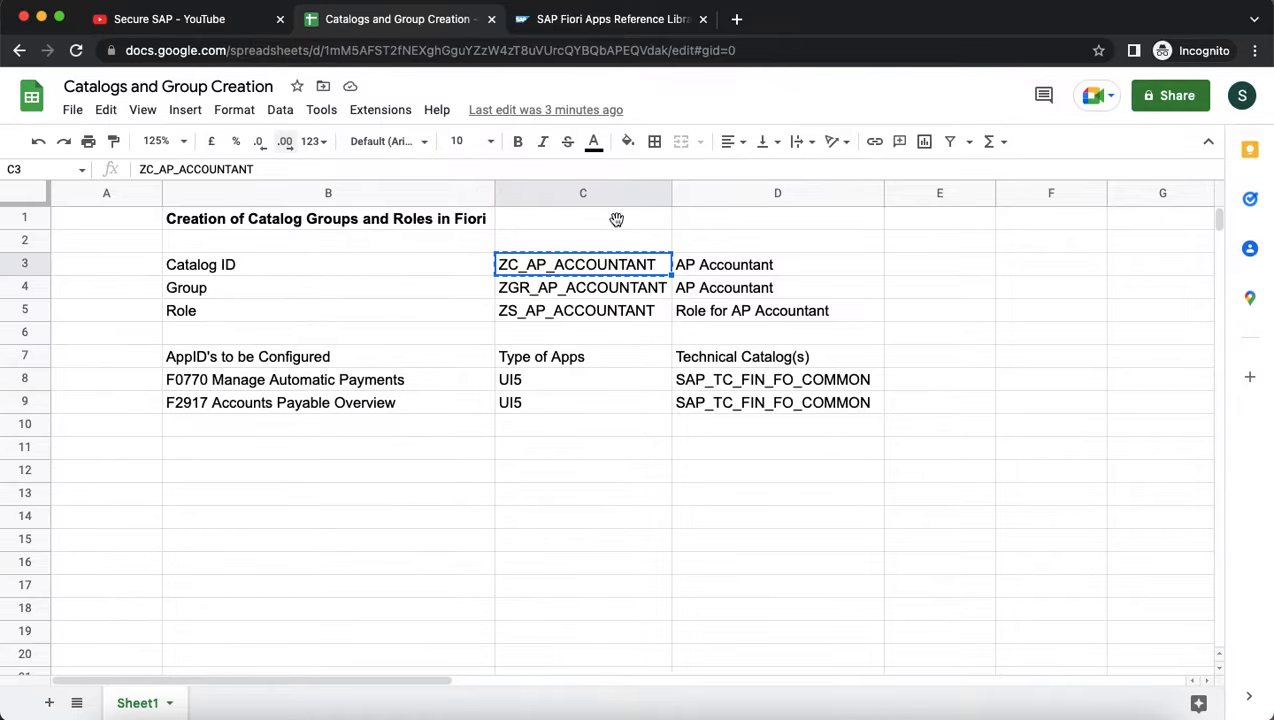
left_click(709, 266)
key("super+c")
key("super+Tab")
left_click(245, 165)
key("super+v")
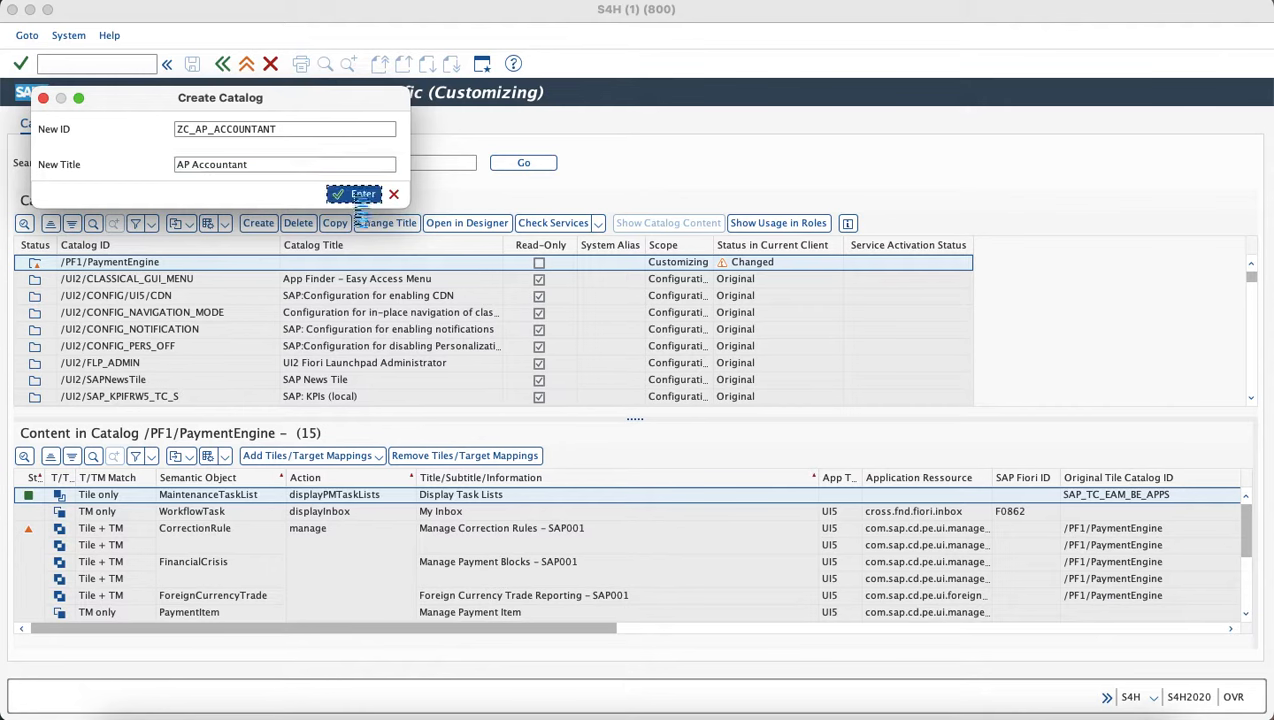
left_click(356, 195)
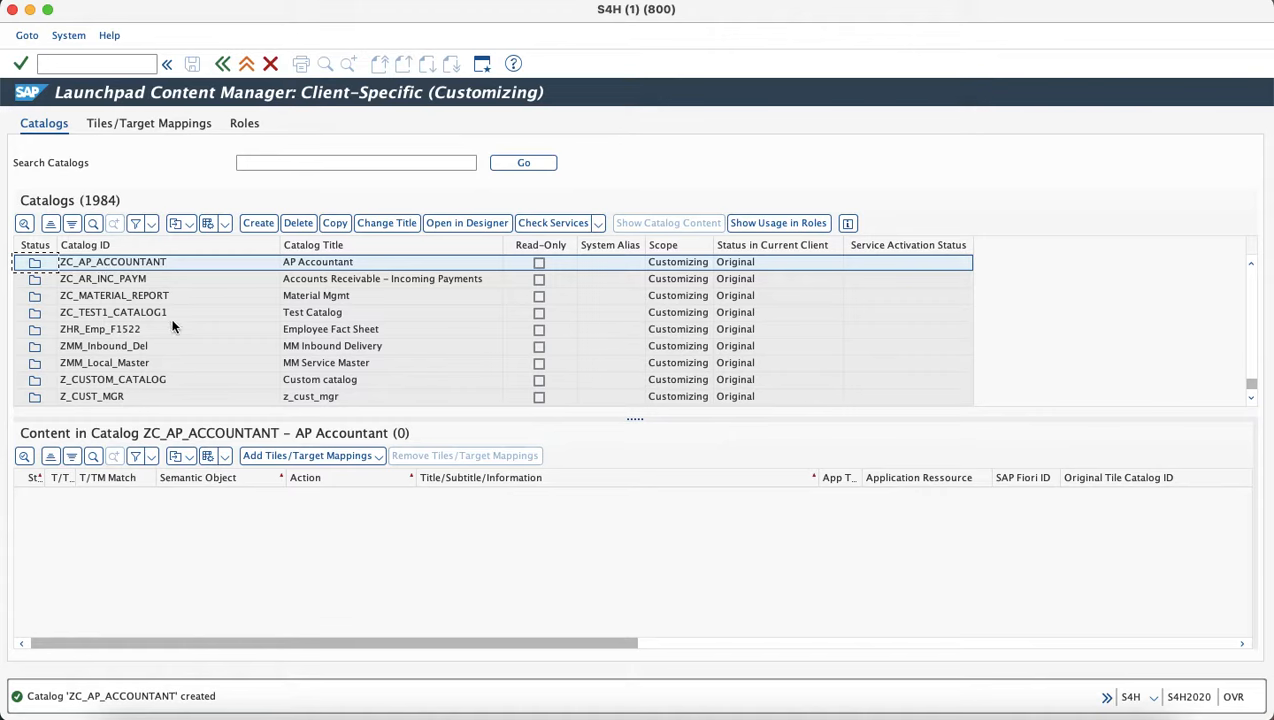
left_click(348, 455)
Add tiles to the selected catalog and search technical catalog SAP_TC_FIN_FO_COMMON.
left_click(350, 475)
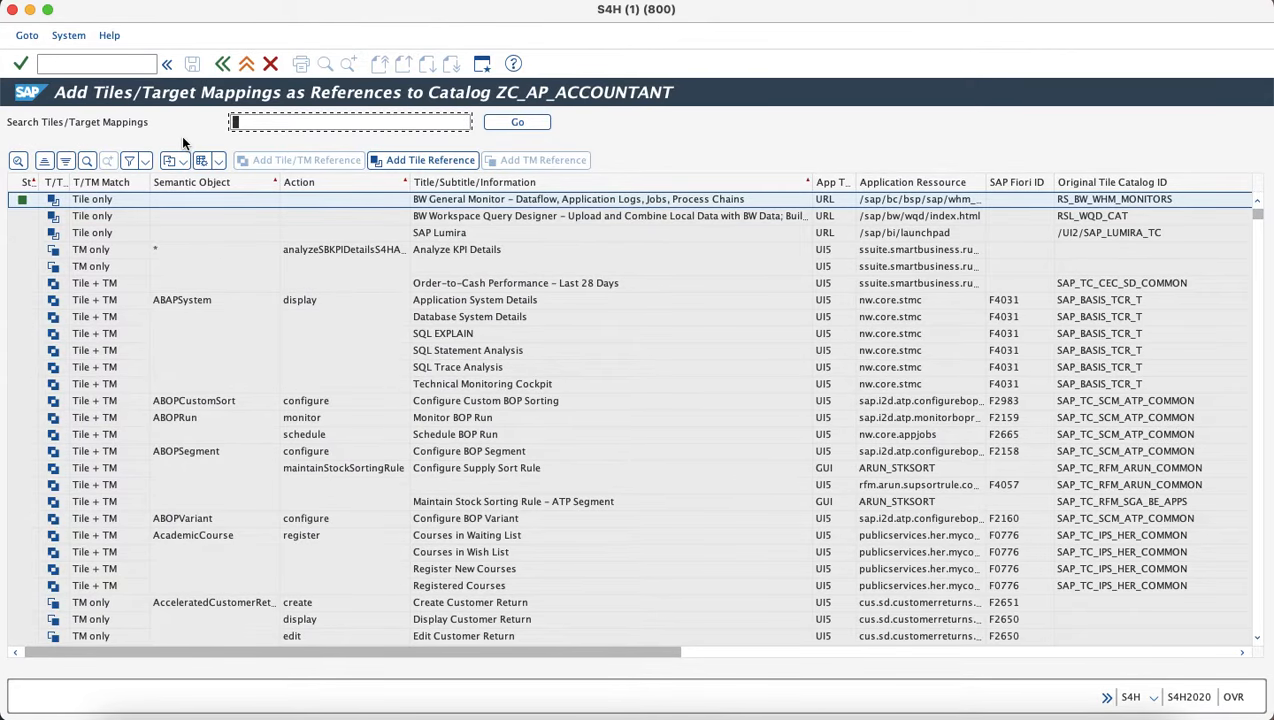
key("super+Tab")
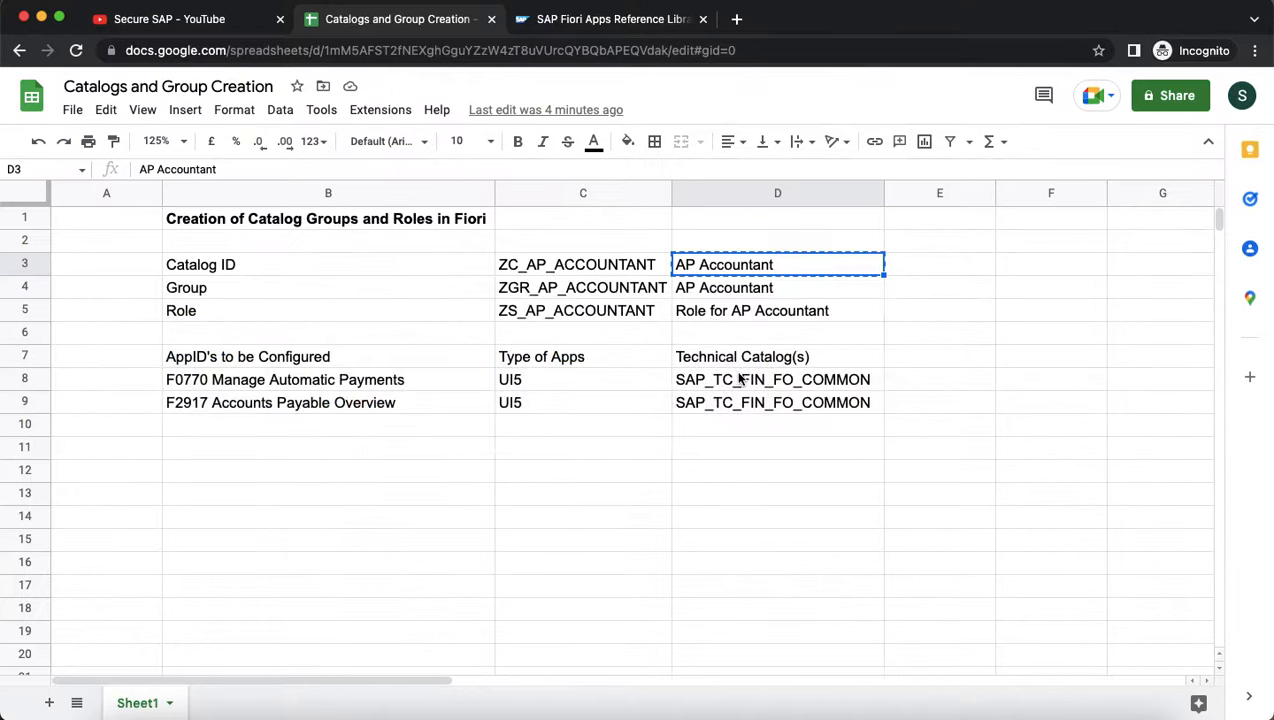
left_click(742, 386)
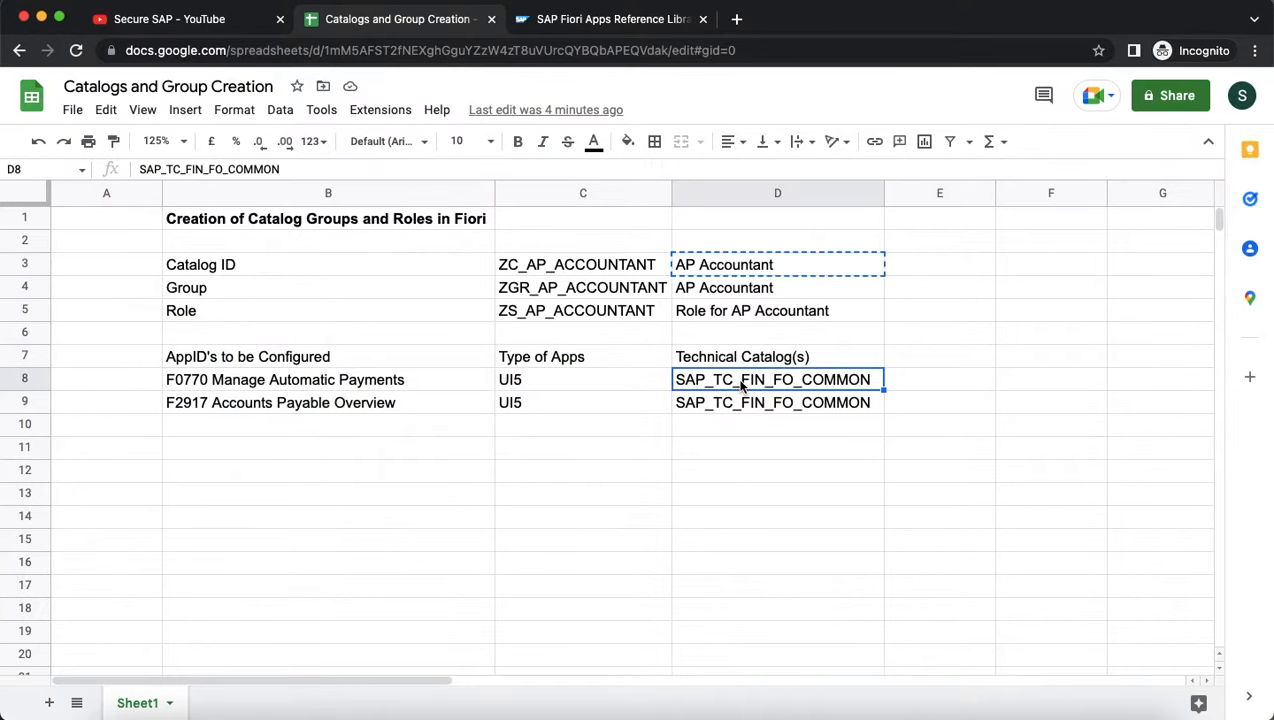
key("super+c")
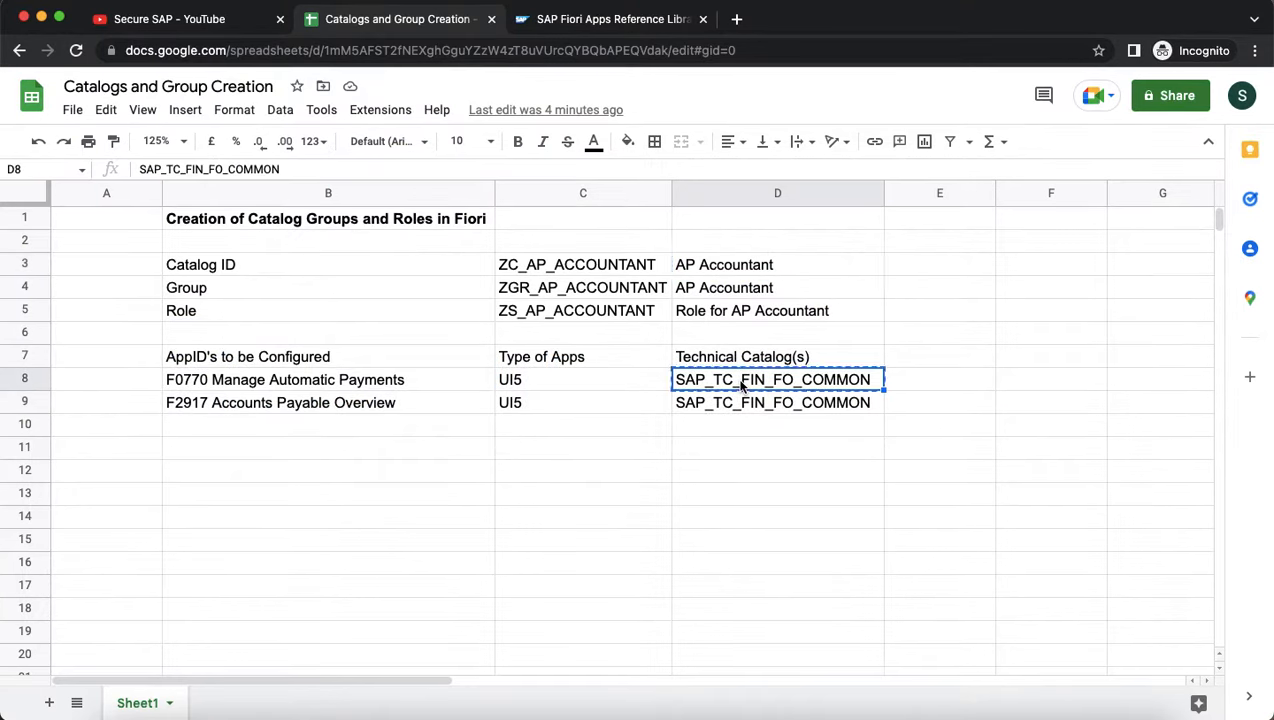
key("super+Tab")
key("super+v")
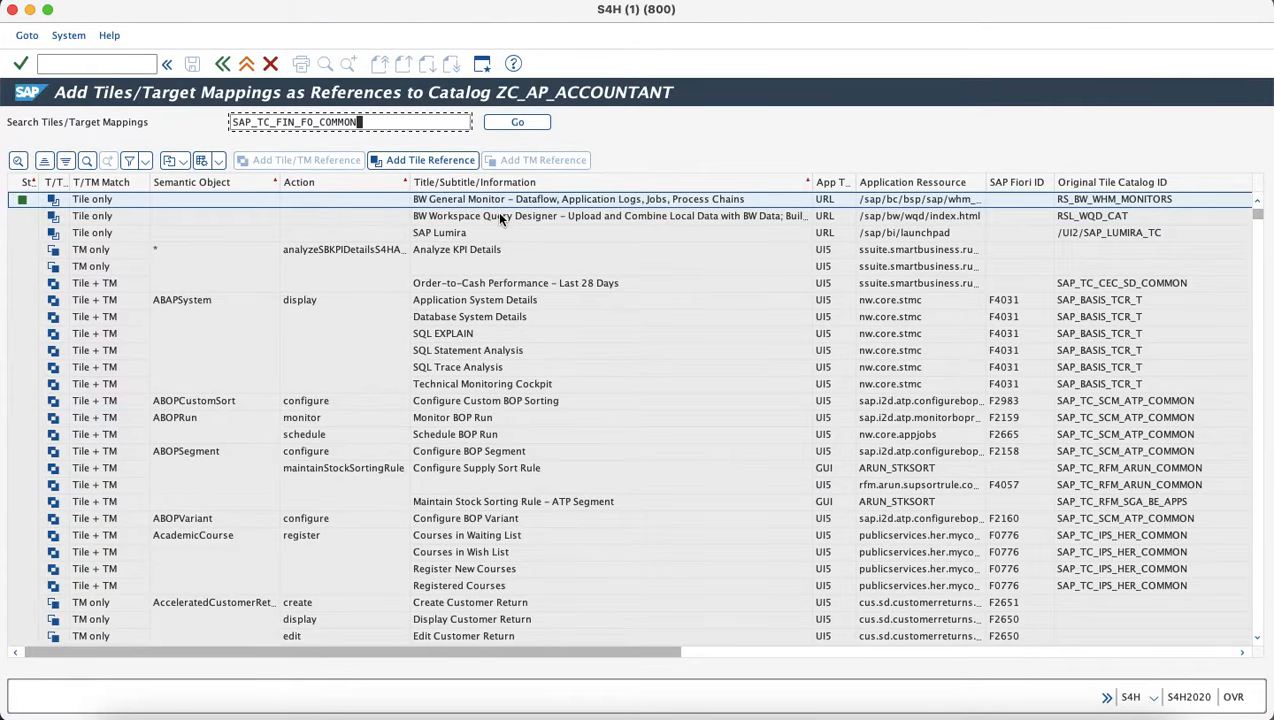
left_click(529, 126)
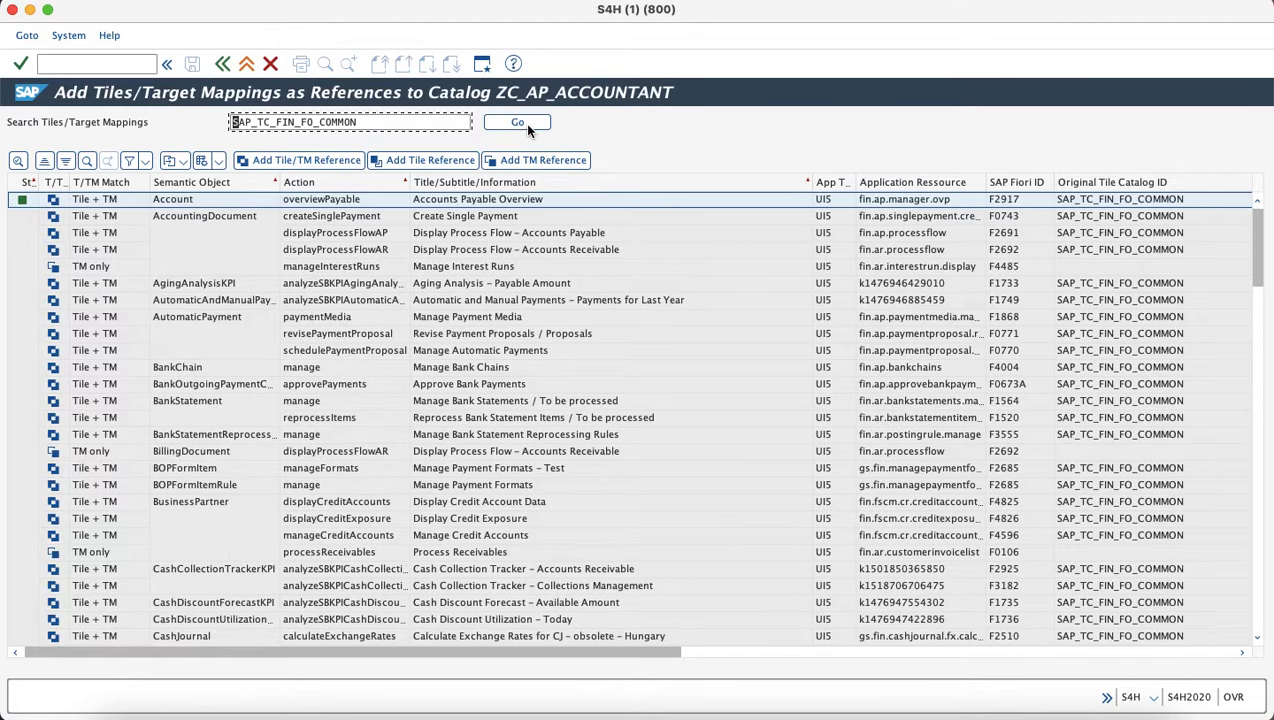
Copy app ID F0770 (Manage Automatic Payments) from the planning sheet.
key("super+Tab")
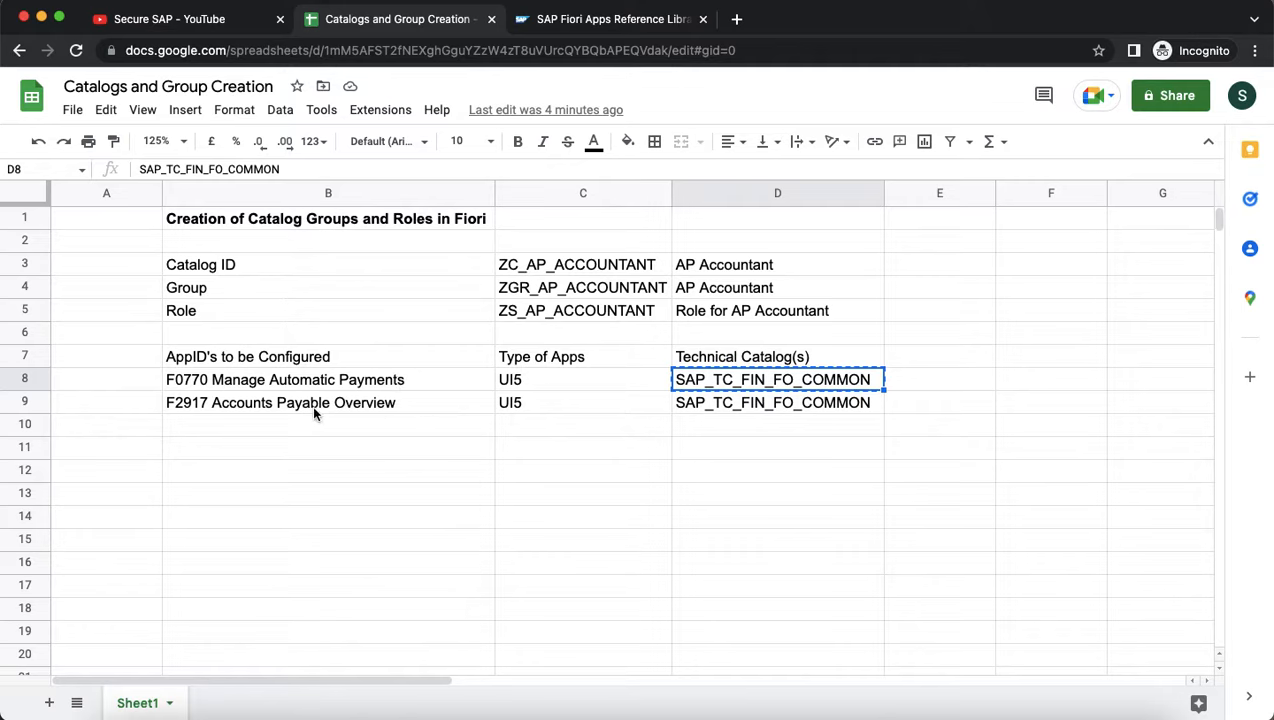
left_click(204, 389)
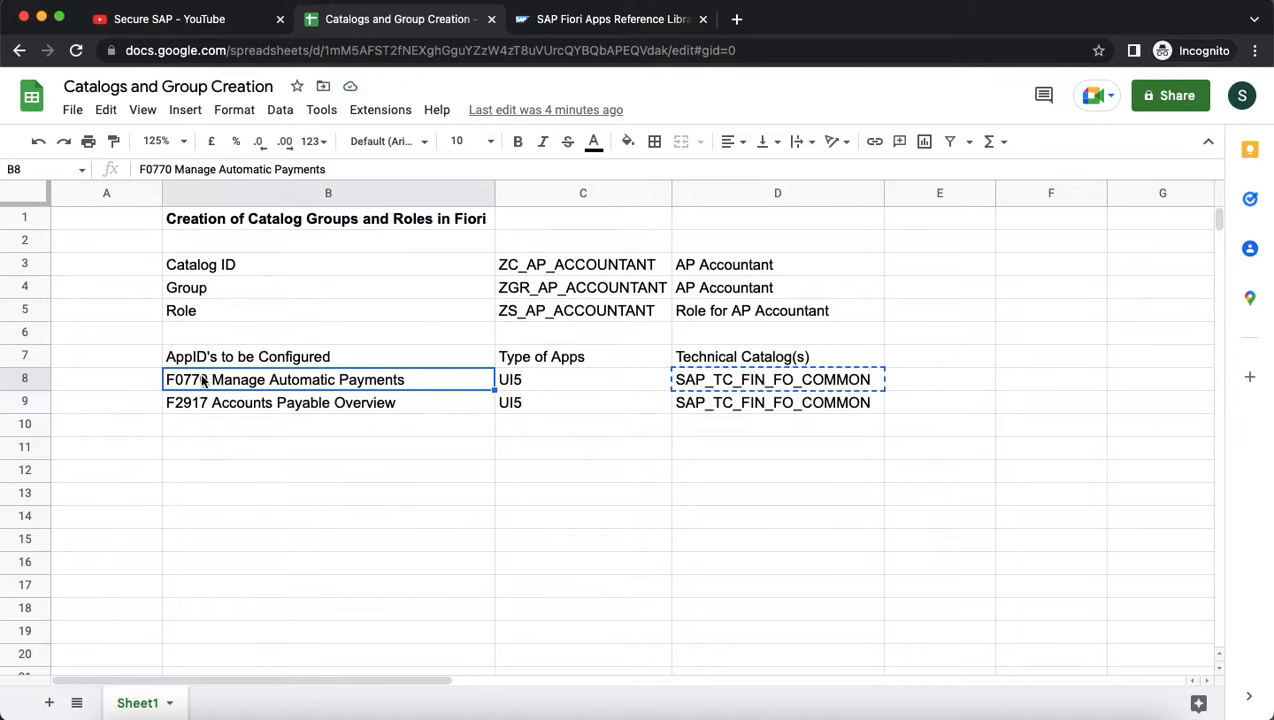
double_click(167, 169)
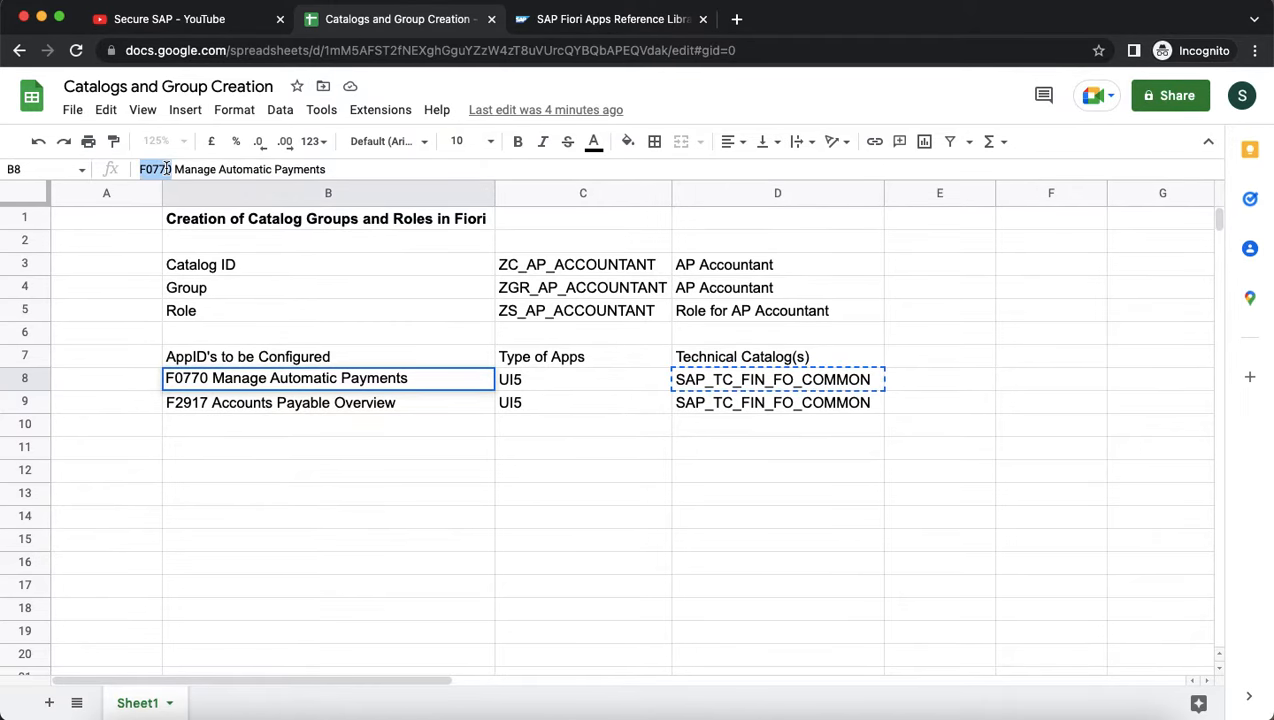
key("super+Tab")
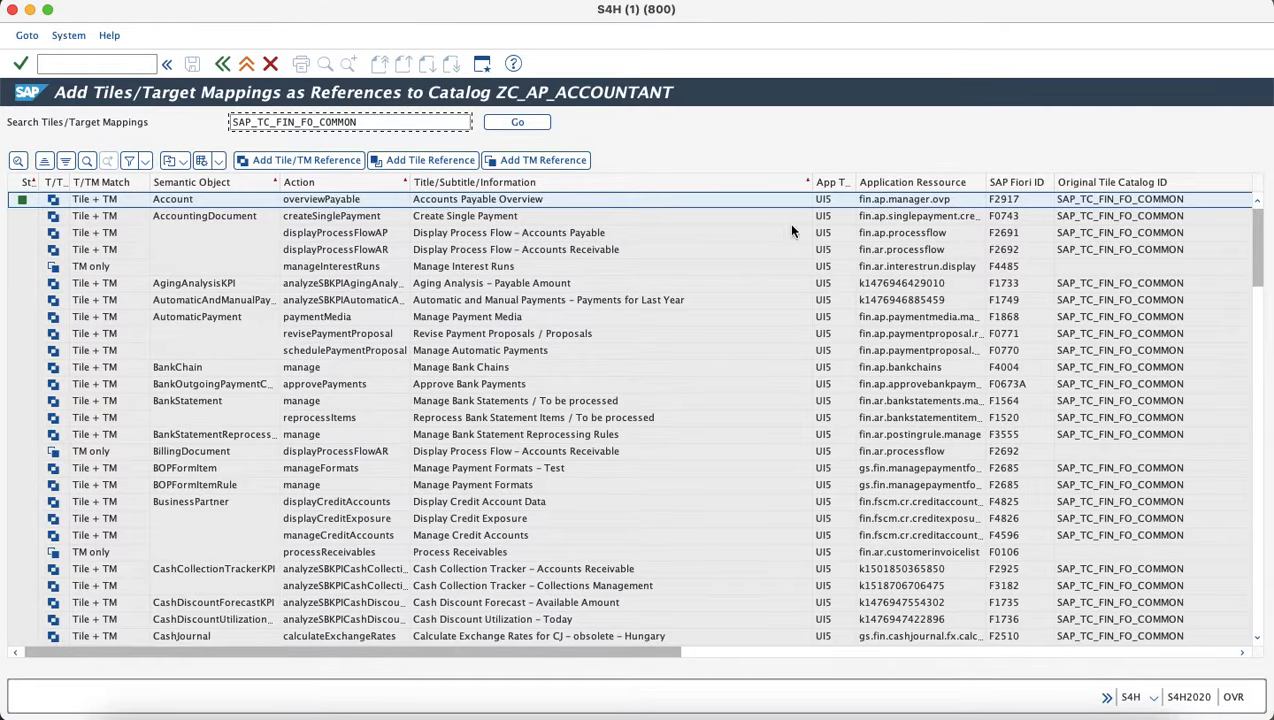
Set a multiple-selection filter on the SAP Fiori ID column with F0770 as the first value.
left_click(1000, 184)
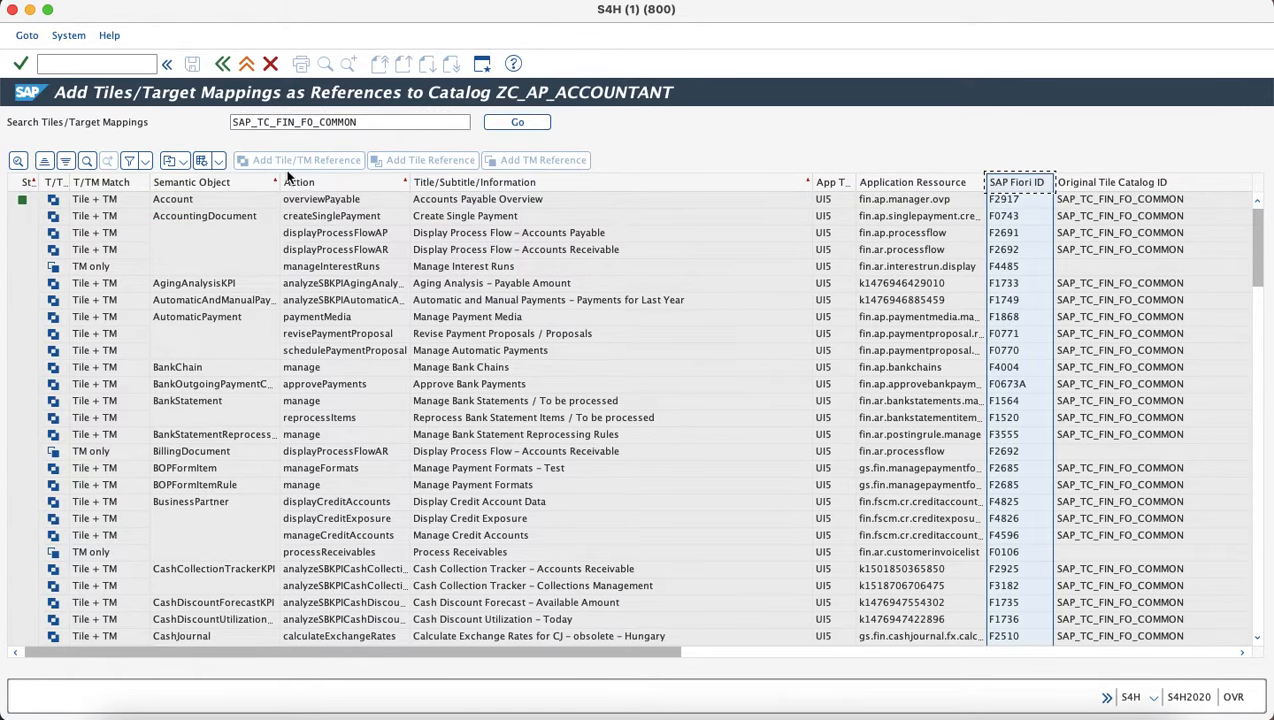
left_click(143, 162)
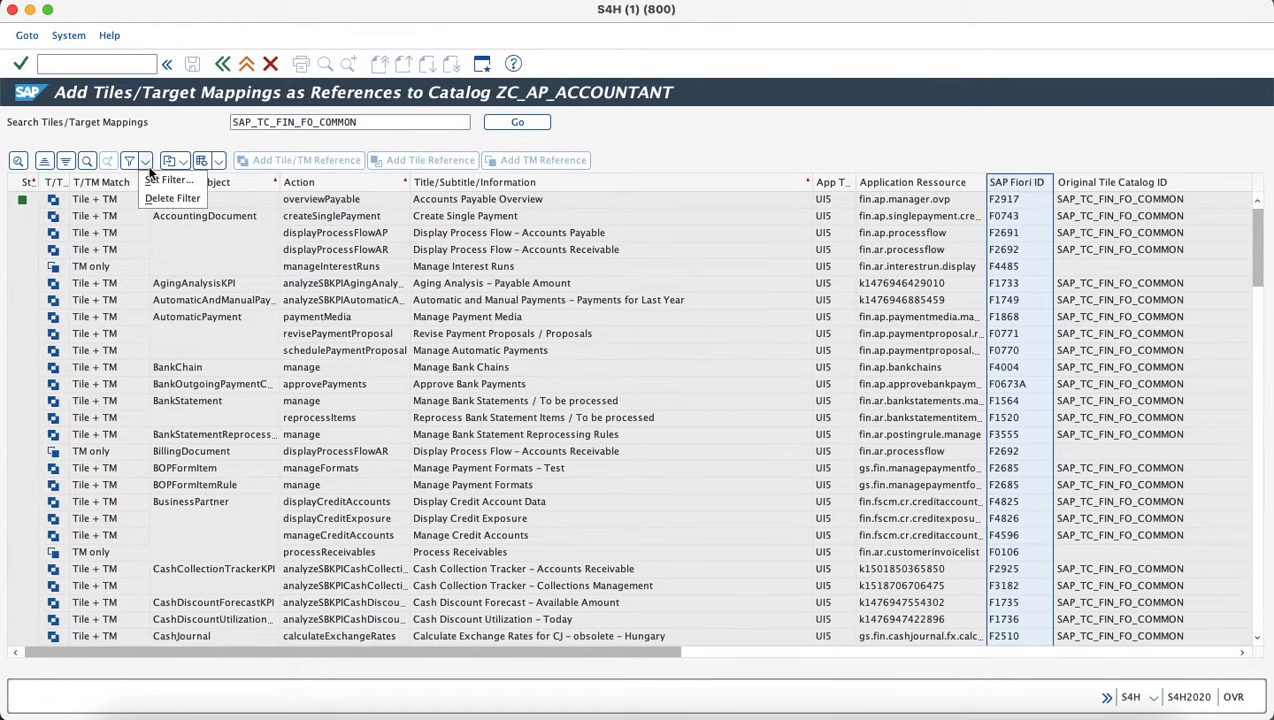
left_click(166, 180)
left_click(268, 94)
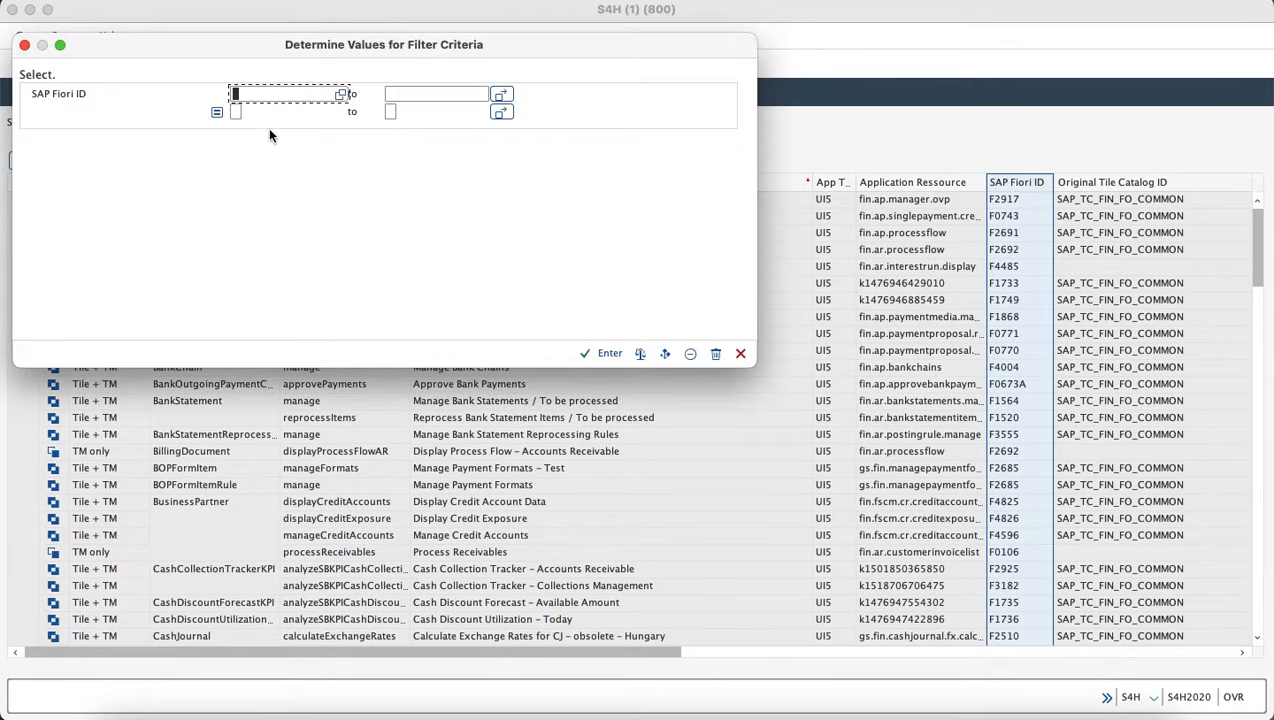
left_click(501, 94)
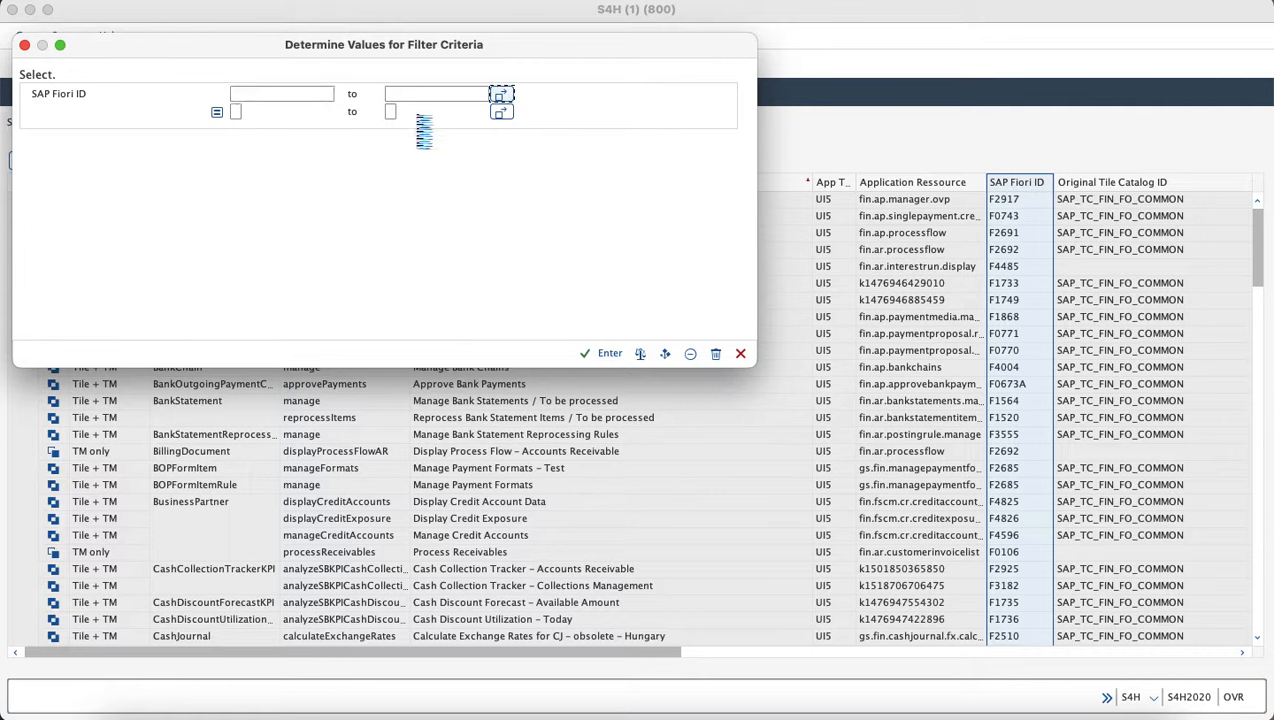
key("super+v")
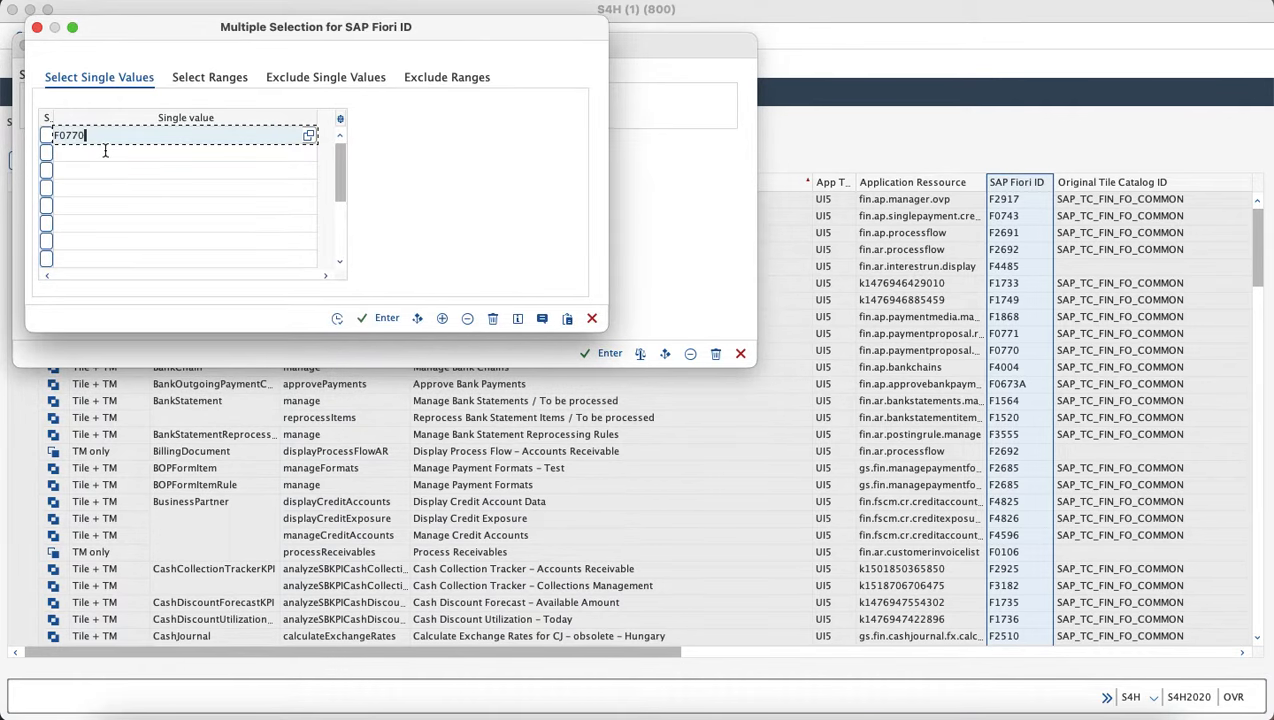
Add F2917 as the second Fiori ID value and apply the filter.
key("super+Tab")
left_click(207, 408)
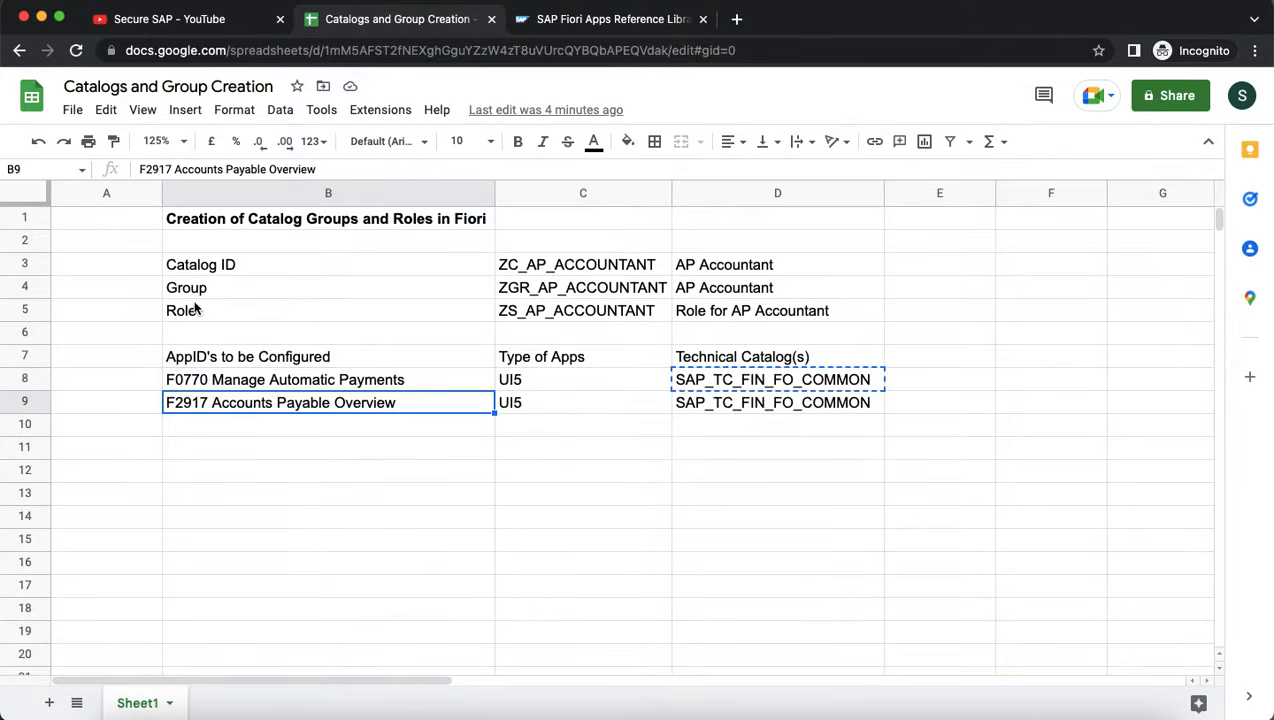
double_click(152, 172)
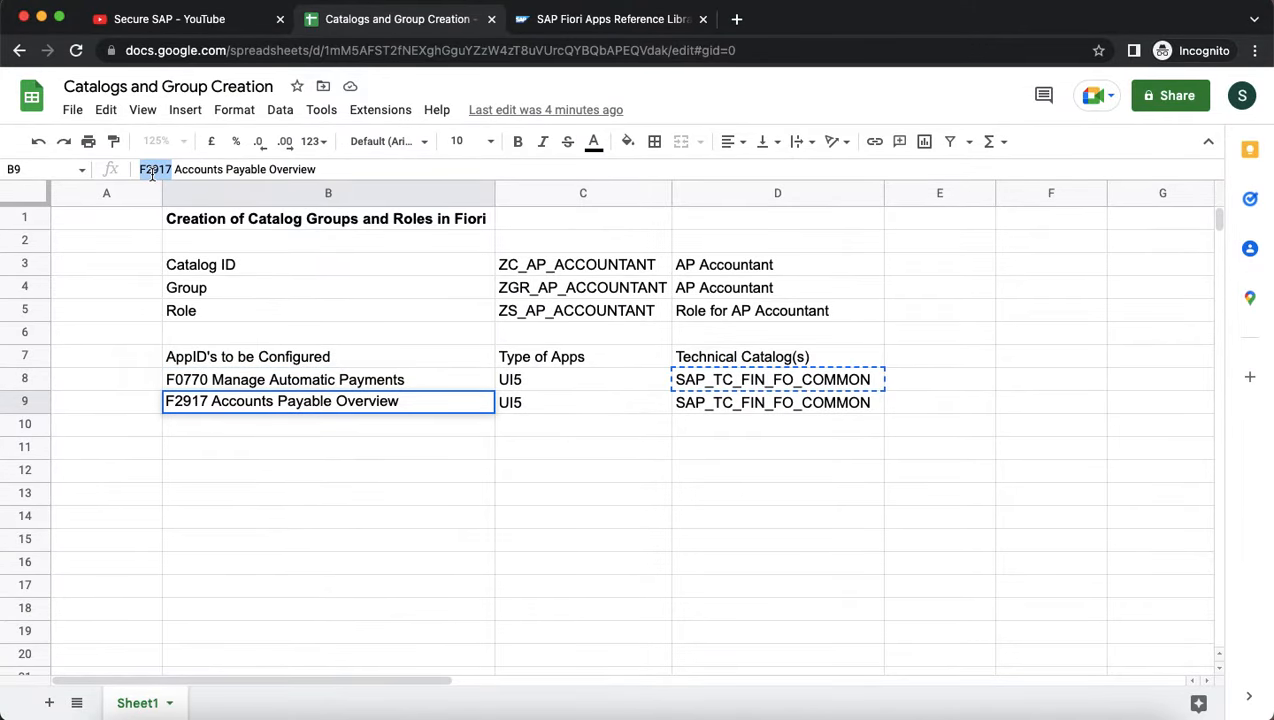
key("super+c")
key("super+Tab")
left_click(93, 155)
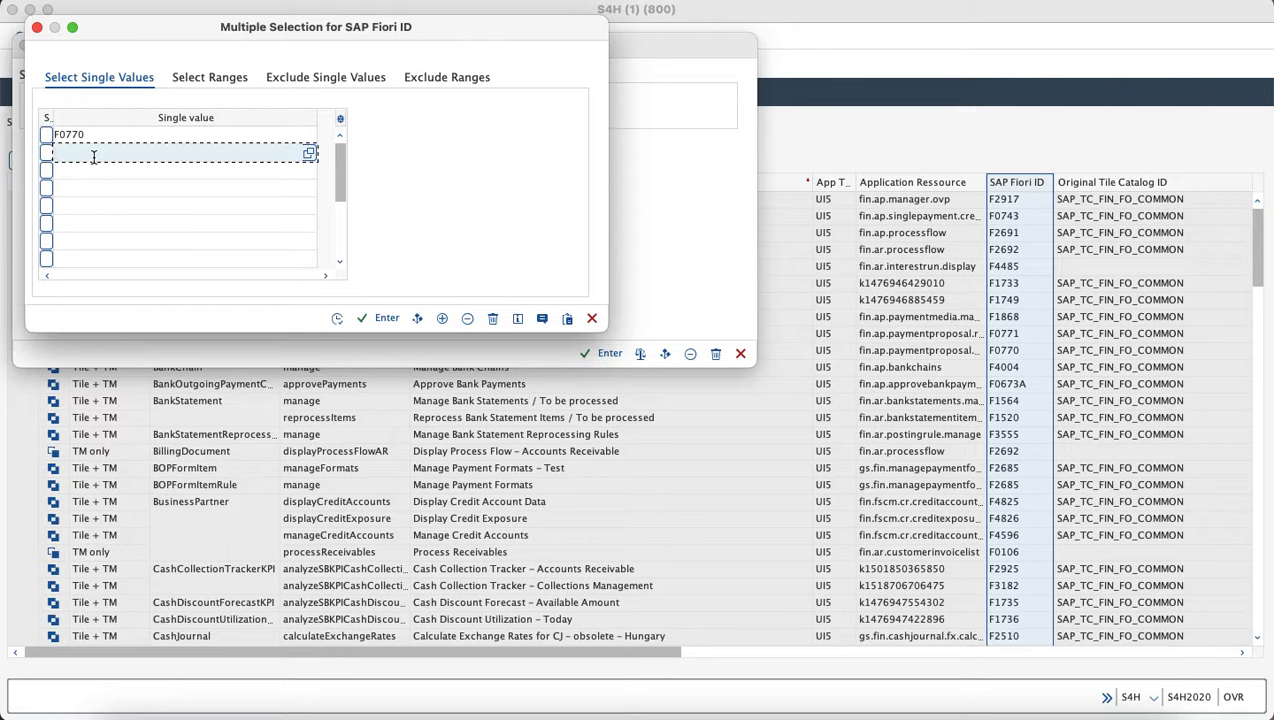
key("super+v")
left_click(373, 321)
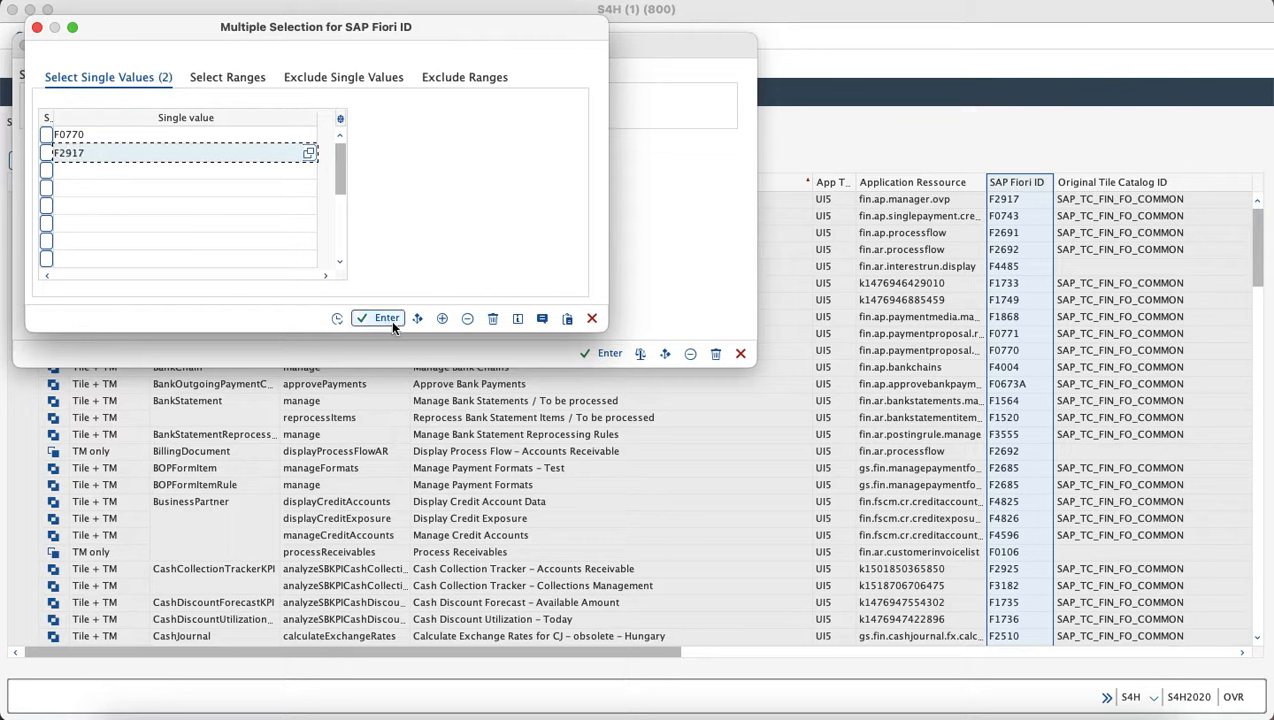
left_click(355, 320)
left_click(600, 355)
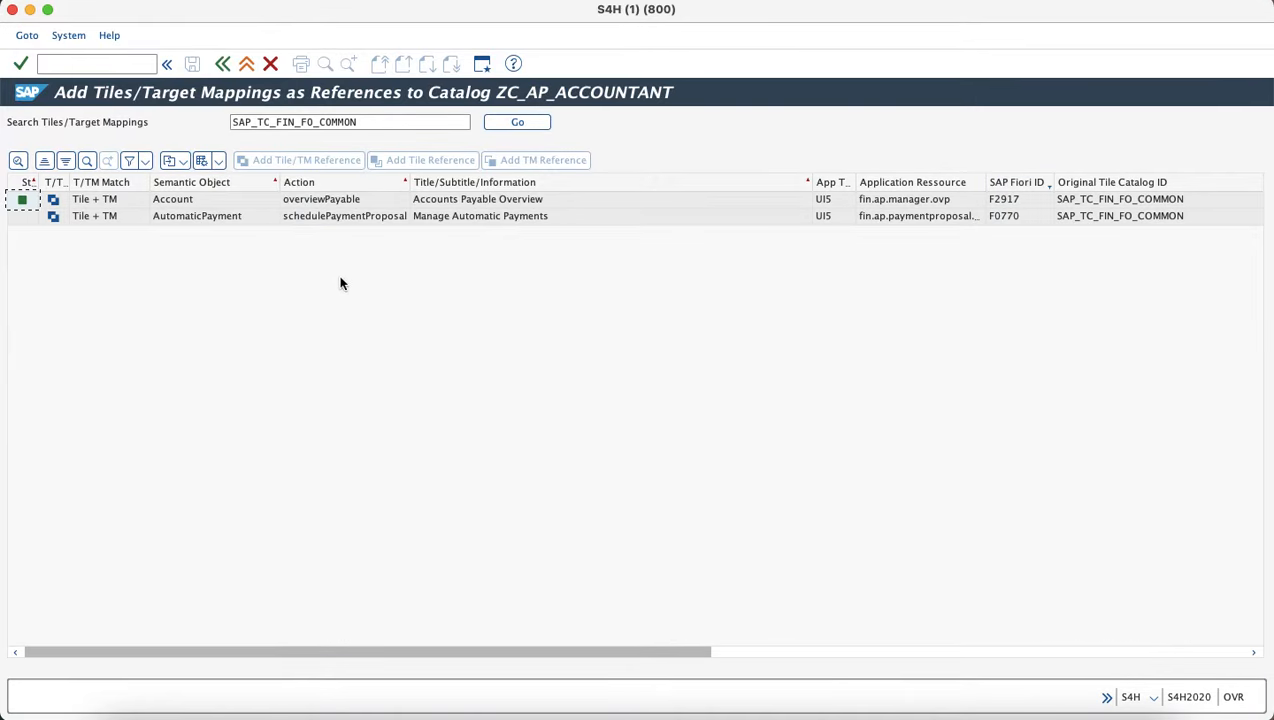
Select the F2917 and F0770 rows and add them as tile/TM references to ZC_AP_ACCOUNTANT.
left_click(17, 203)
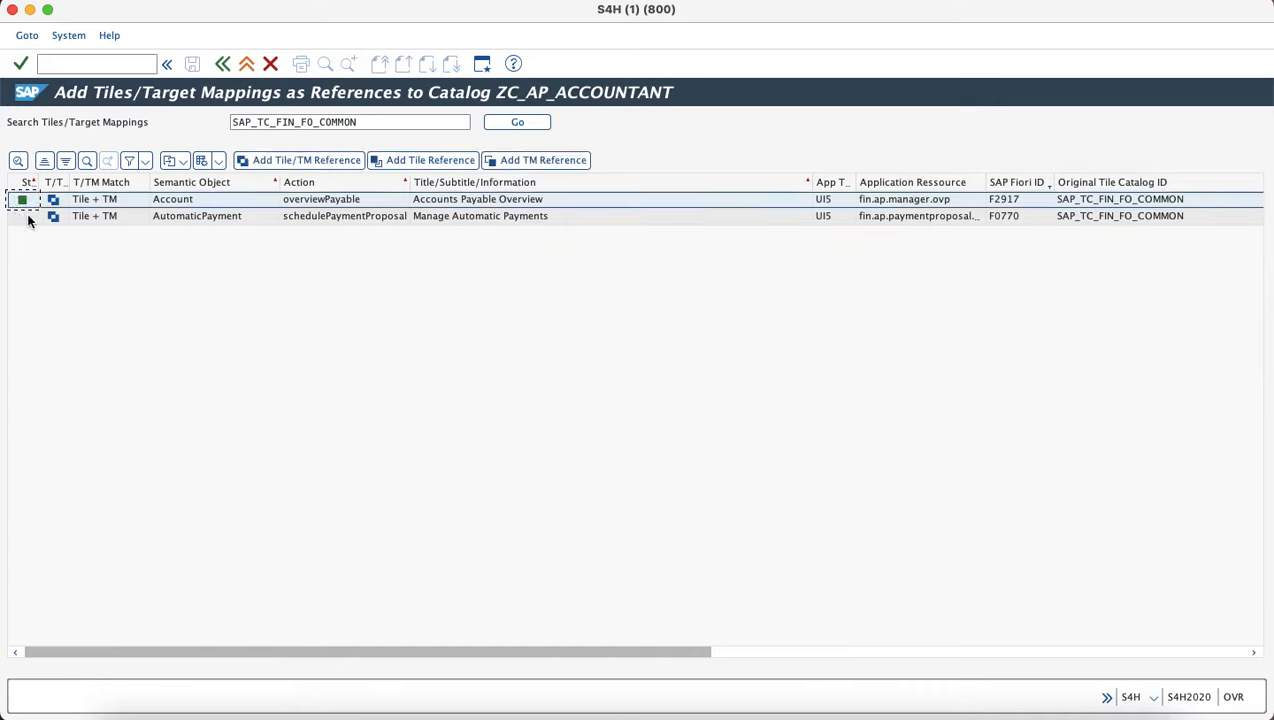
left_click(24, 216, "shift")
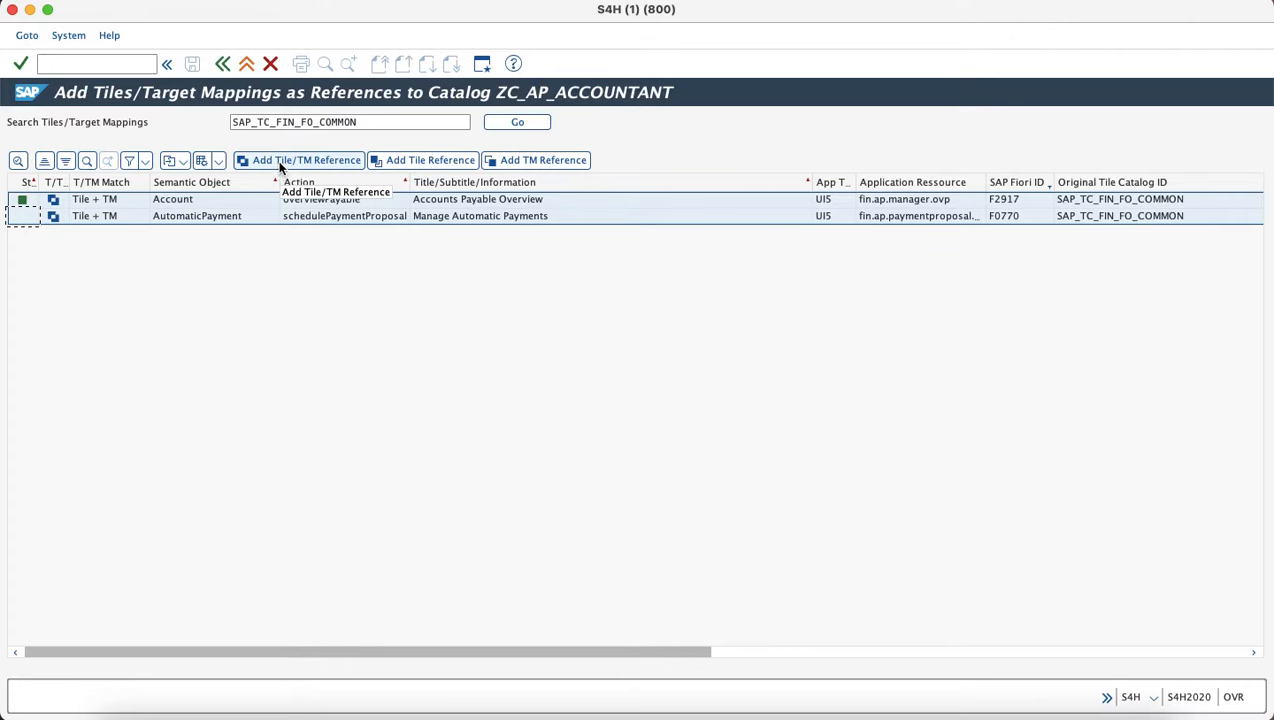
left_click(281, 165)
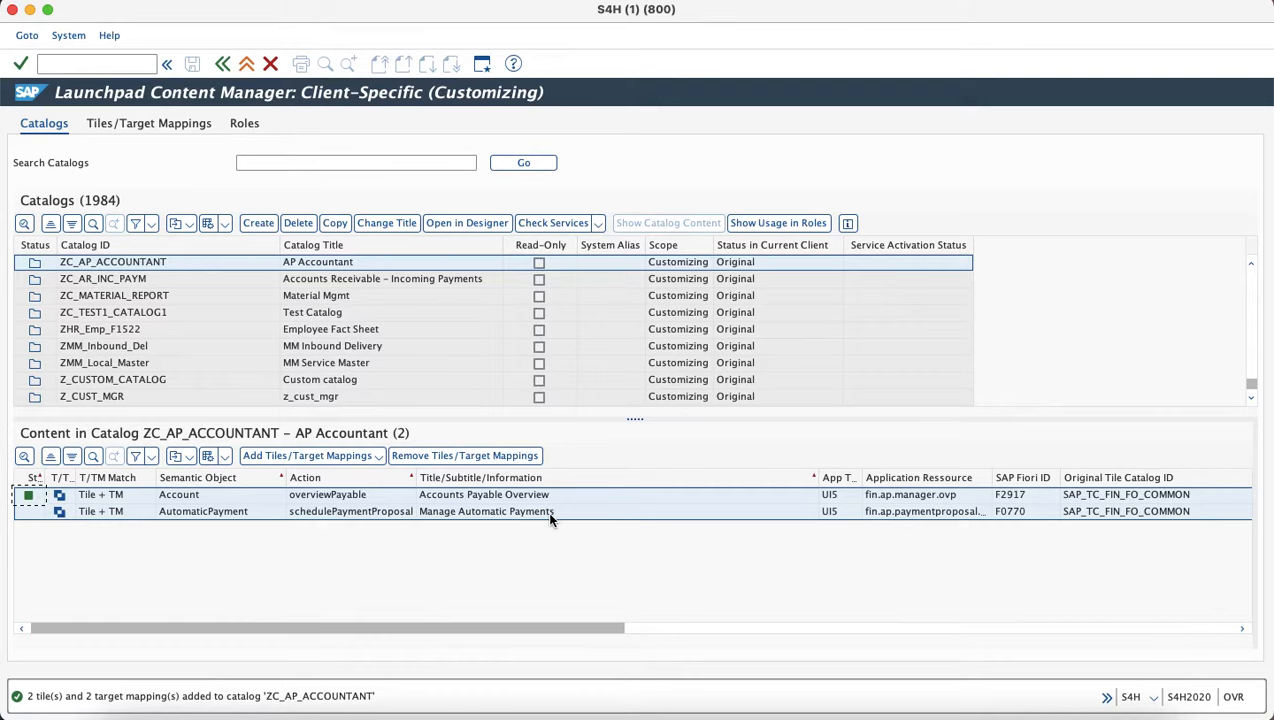
Launch the client-specific Launchpad Designer with /n/ui2/flpd_cust from command history.
left_click(467, 225)
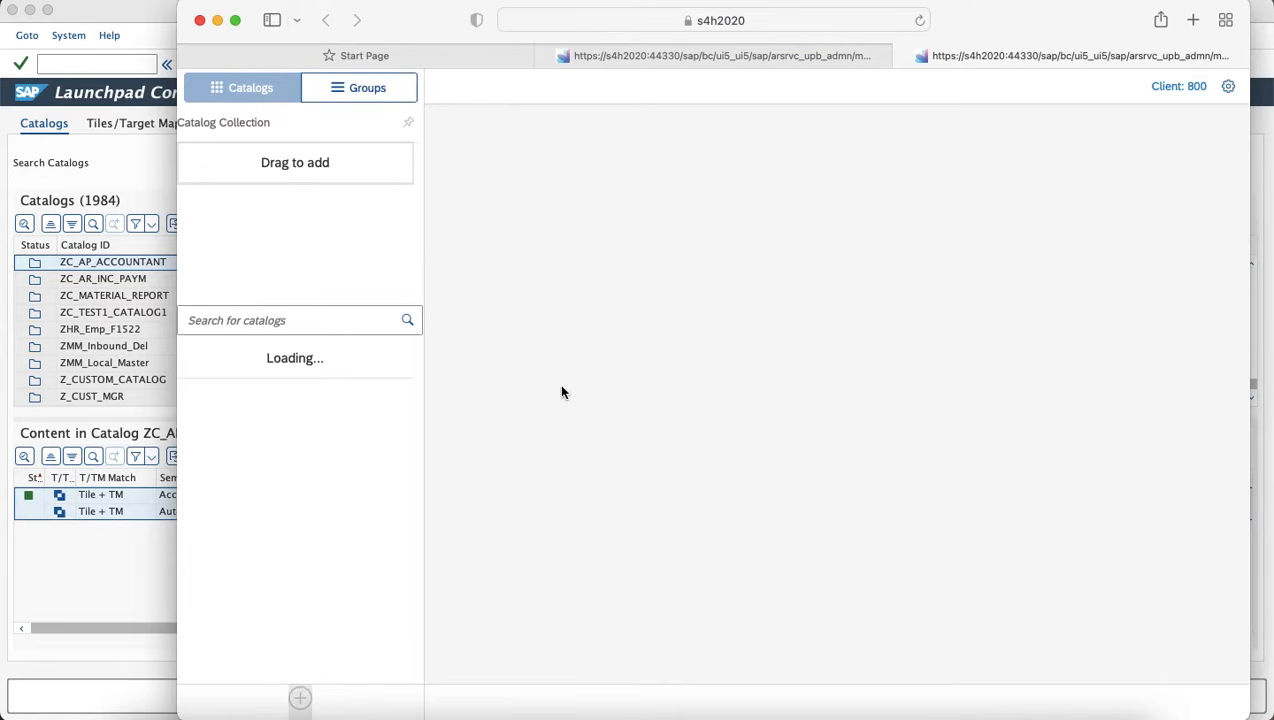
left_click(75, 68)
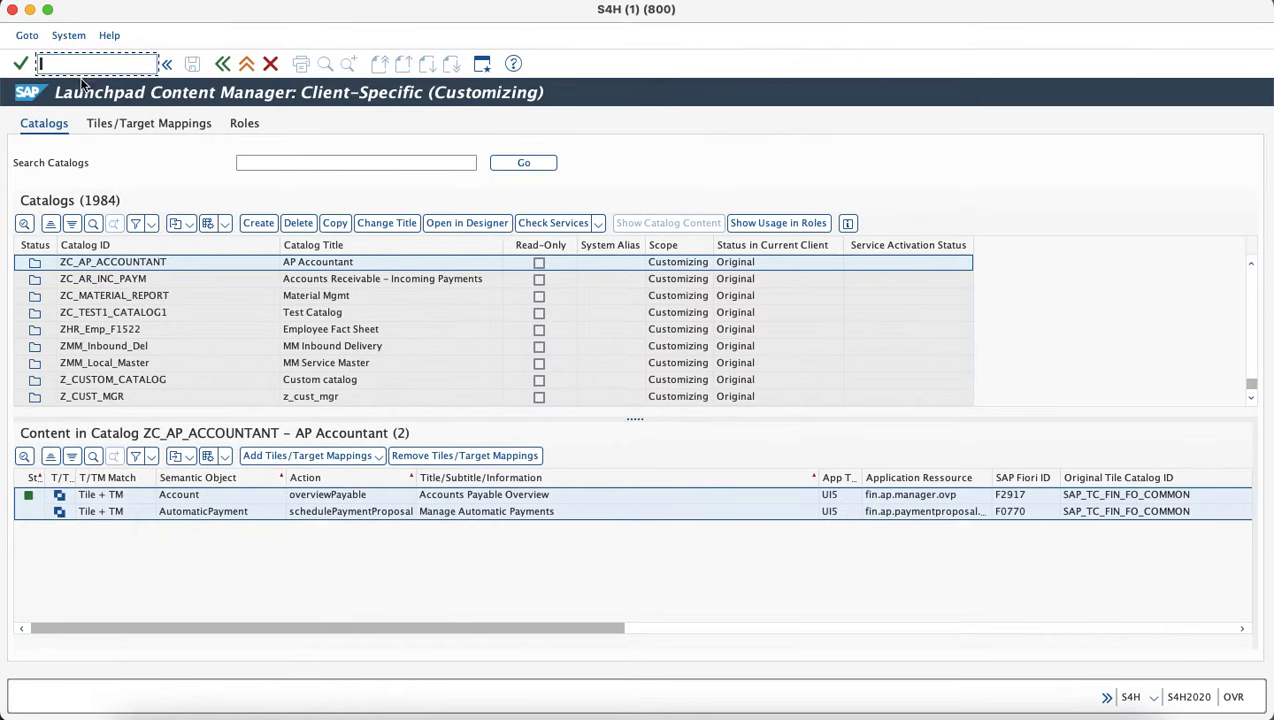
type("/n")
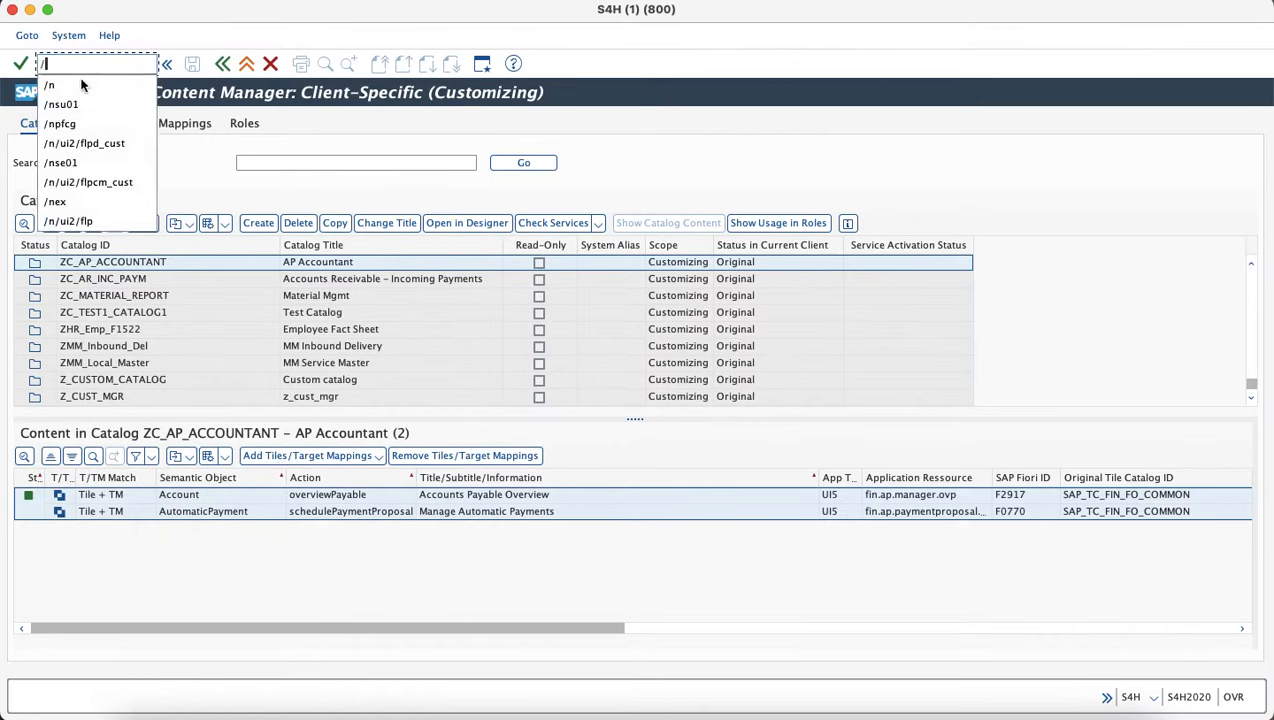
key("Down")
key("Down")
key("Down")
key("Down")
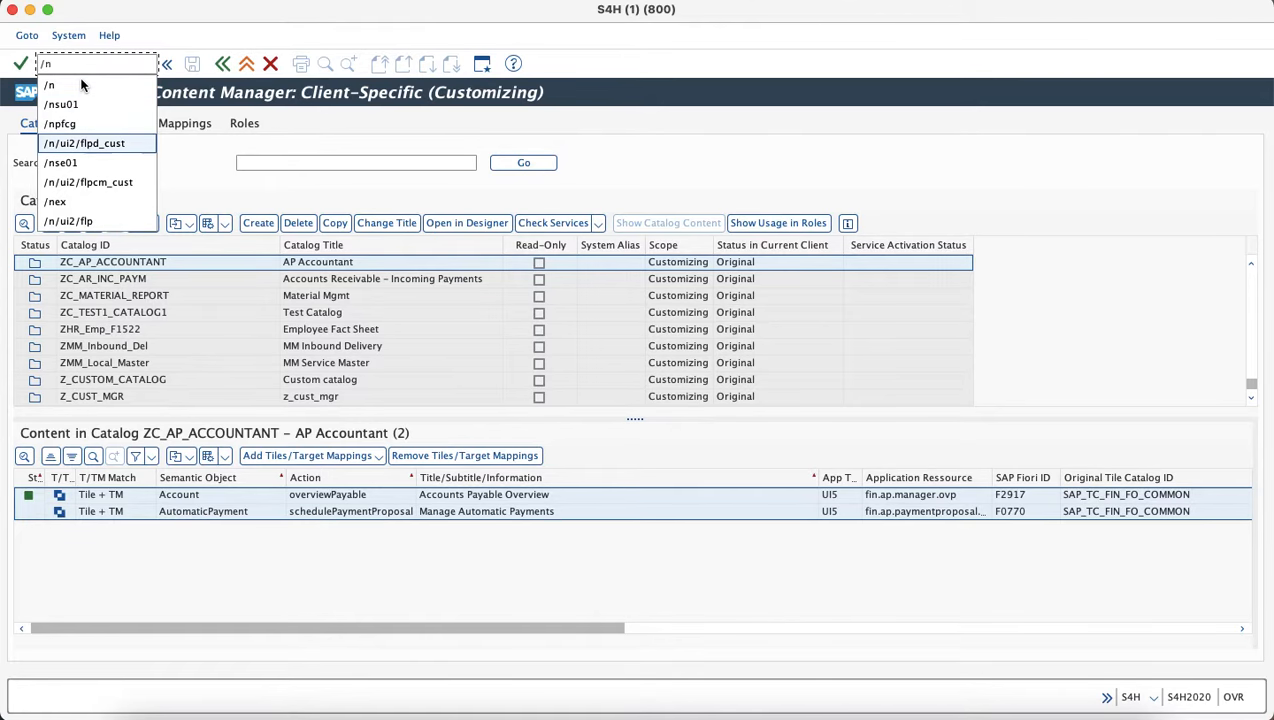
key("Return")
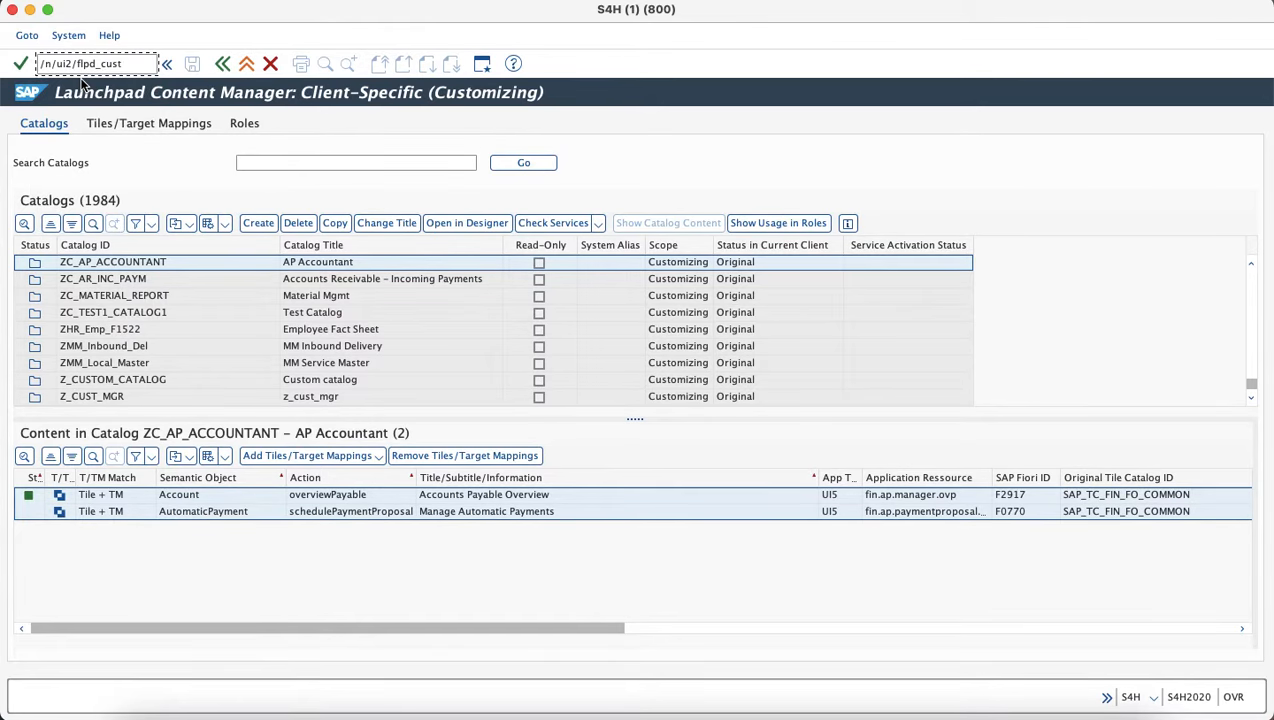
In the browser, close the leftover tabs and switch the designer to Groups.
key("super+Tab")
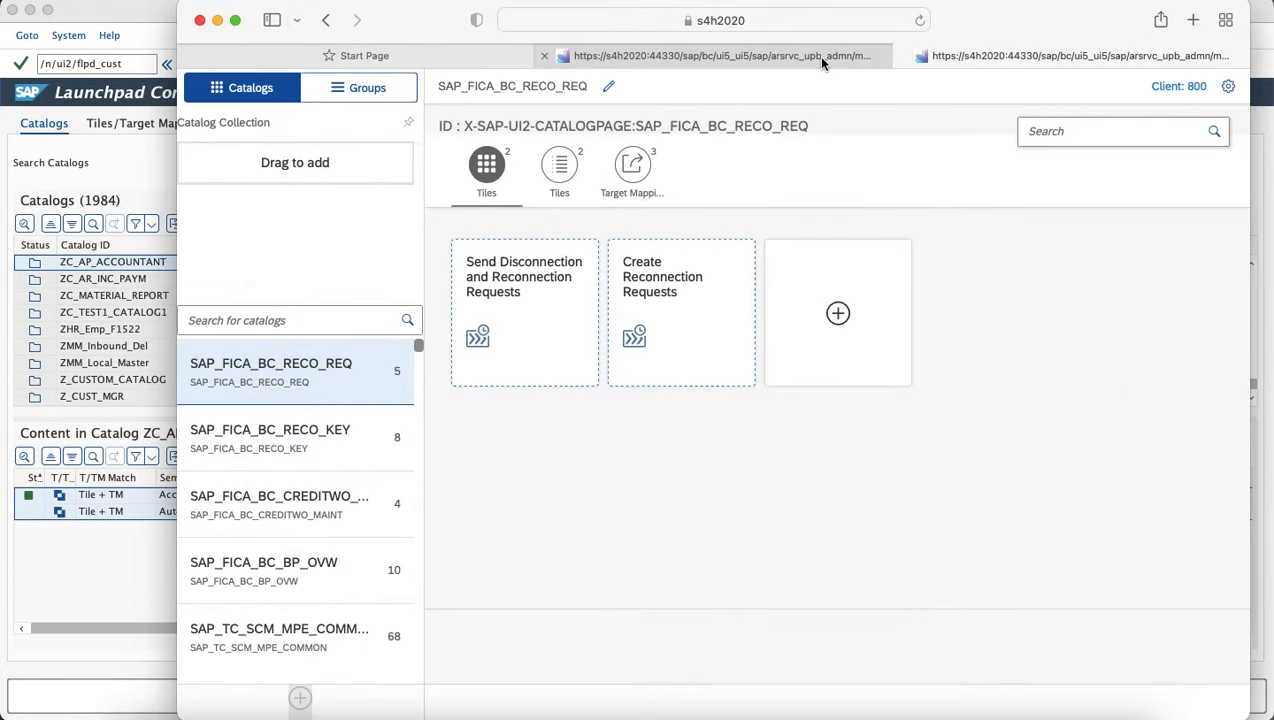
left_click(546, 56)
left_click(546, 56)
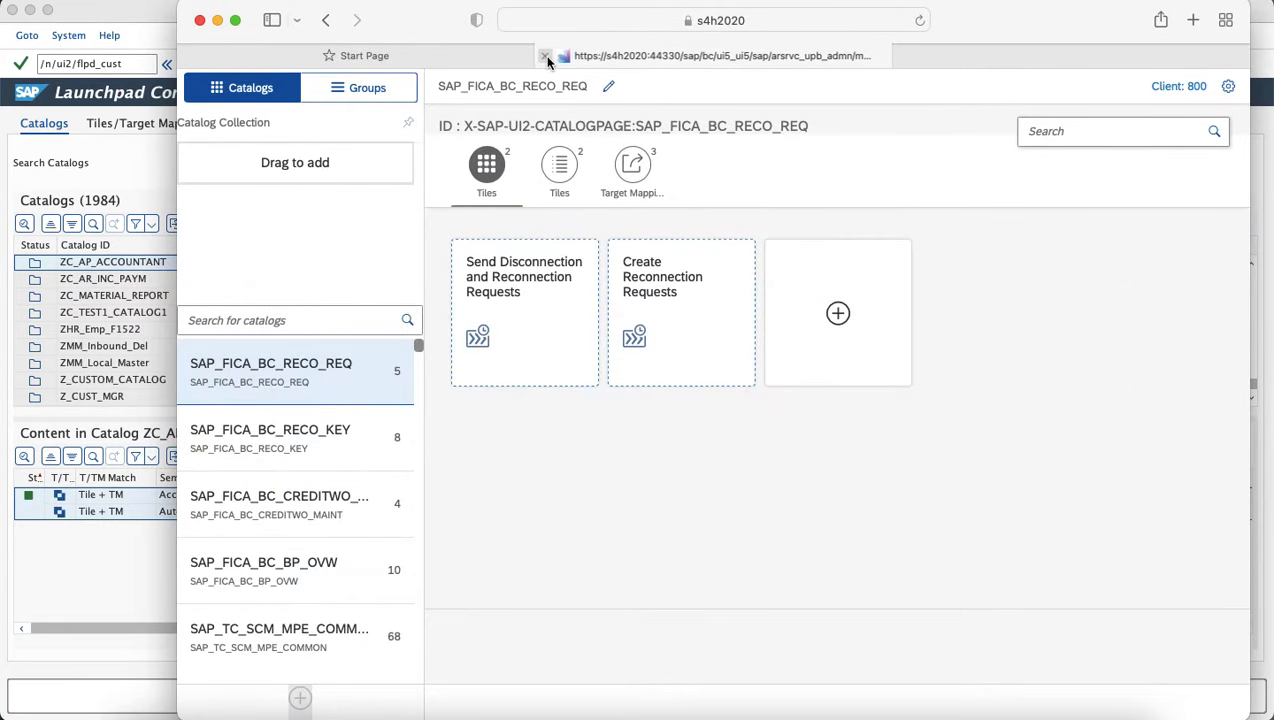
left_click(546, 56)
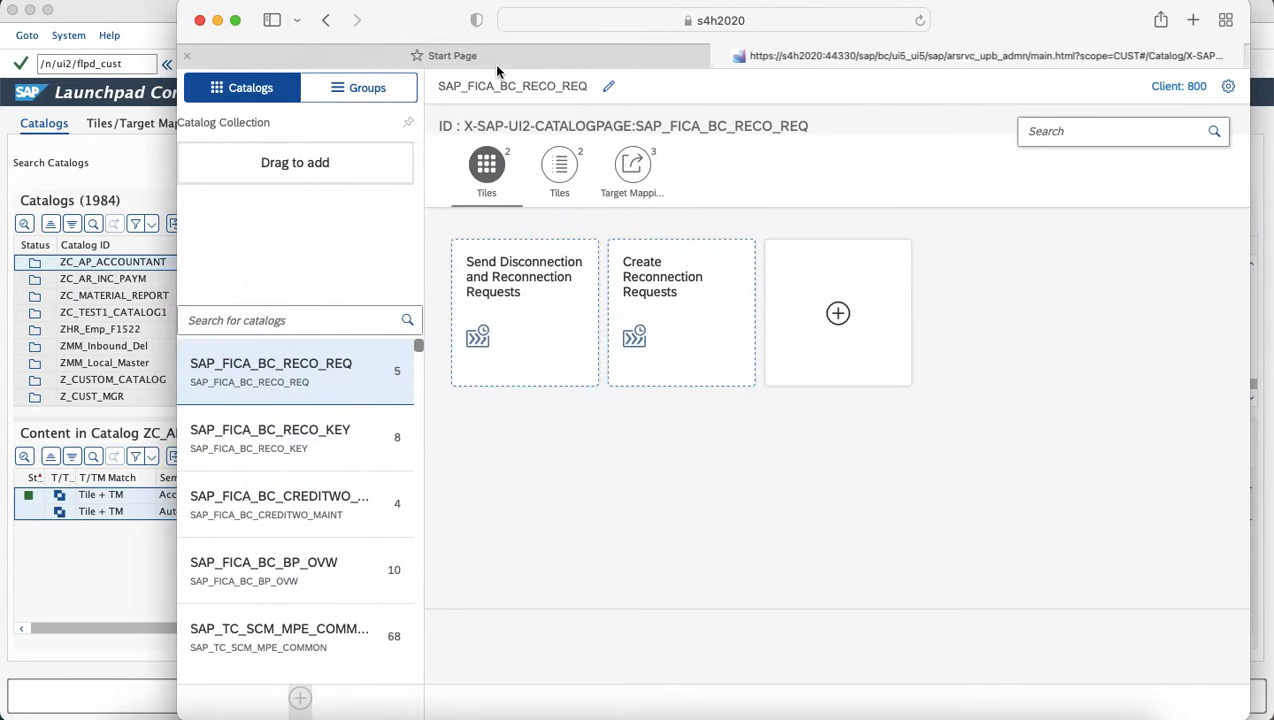
left_click(187, 56)
left_click(383, 70)
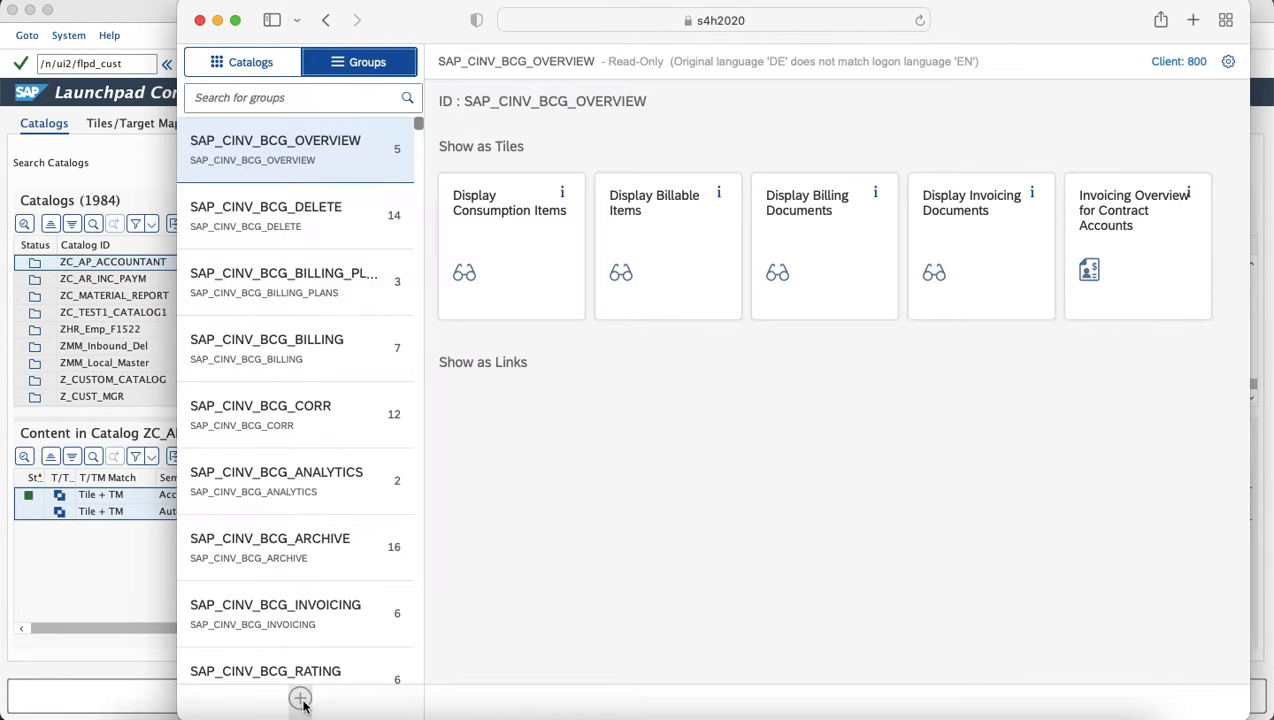
Start a new group and enter AP Accountant as its title.
left_click(302, 702)
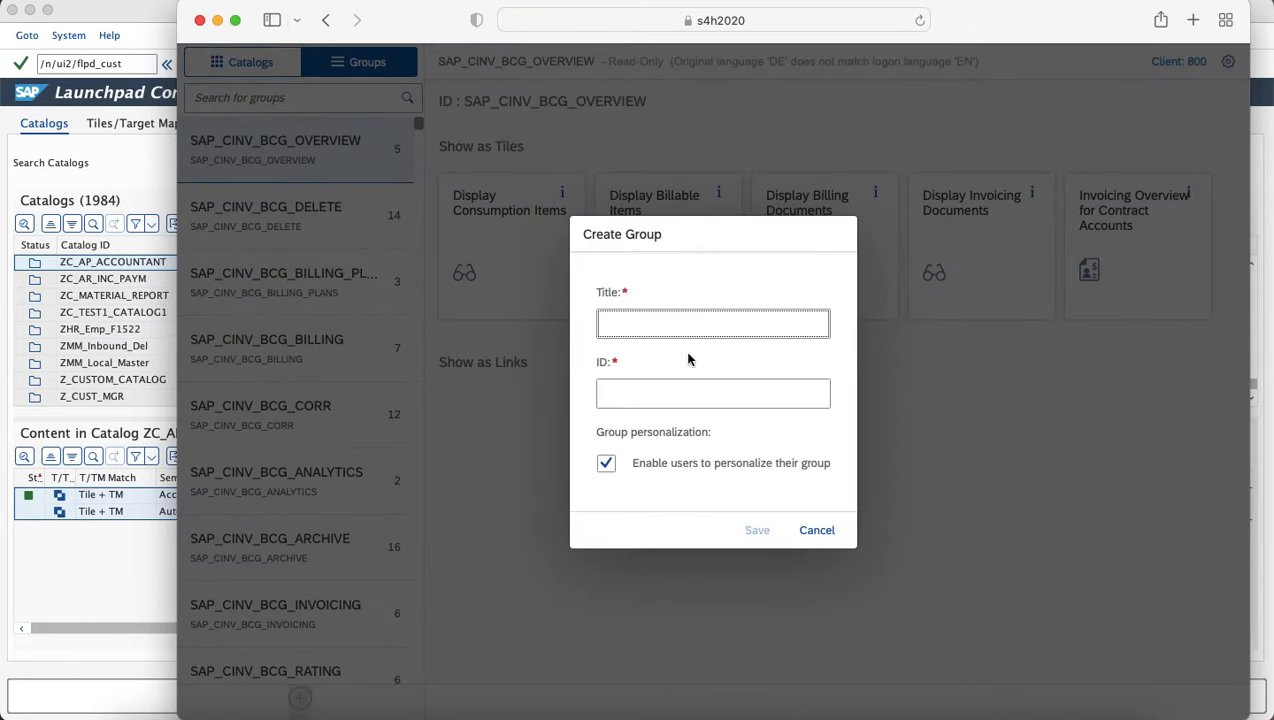
key("super+Tab")
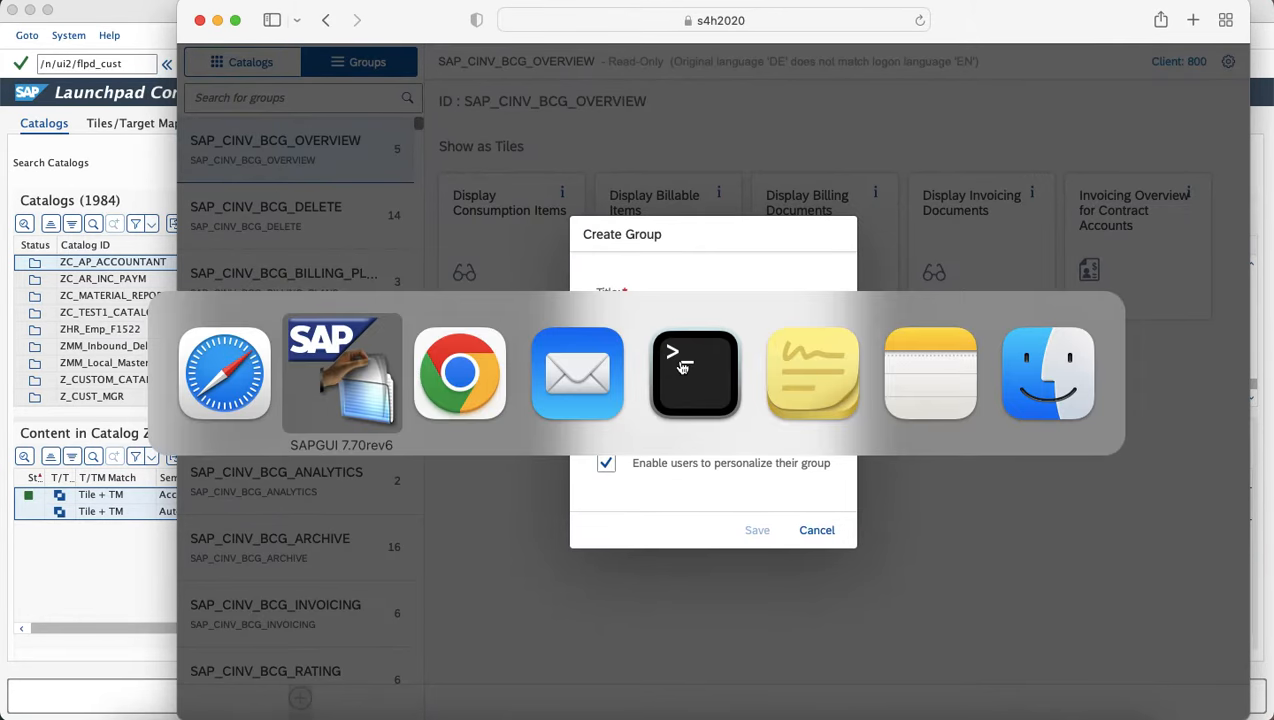
key("super+Tab")
left_click(729, 293)
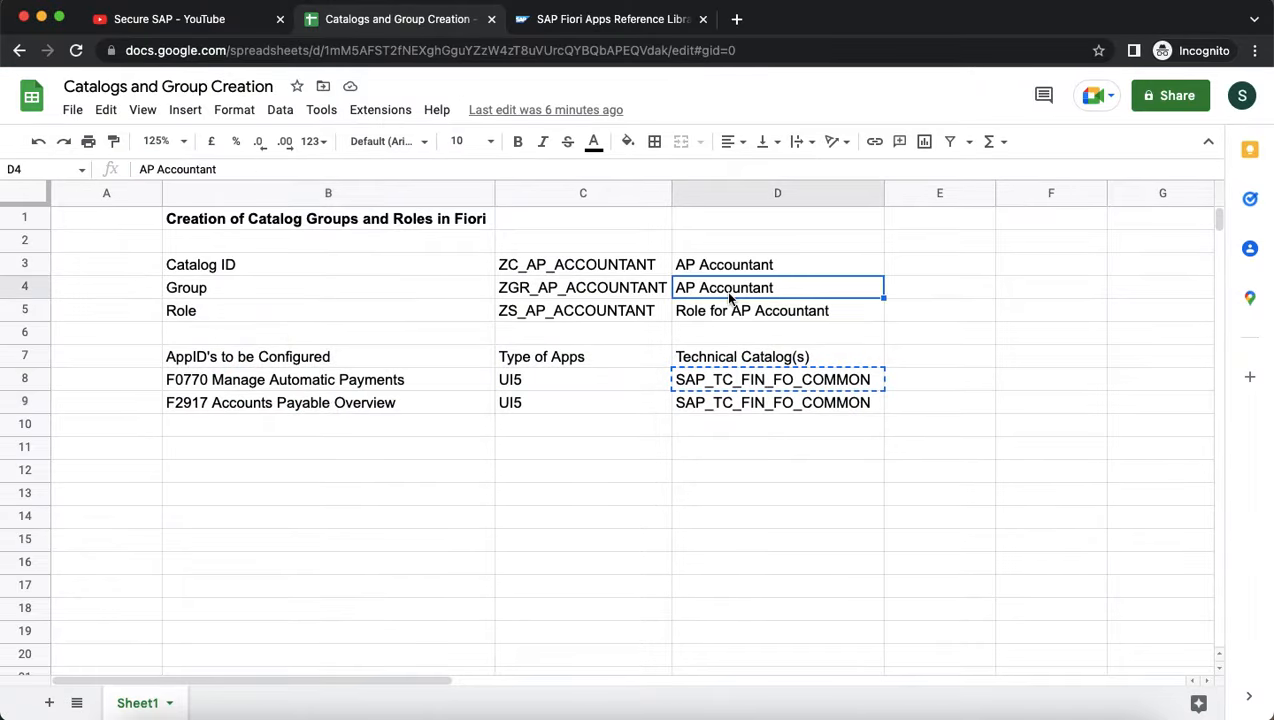
key("super+c")
key("super+Tab")
left_click(652, 325)
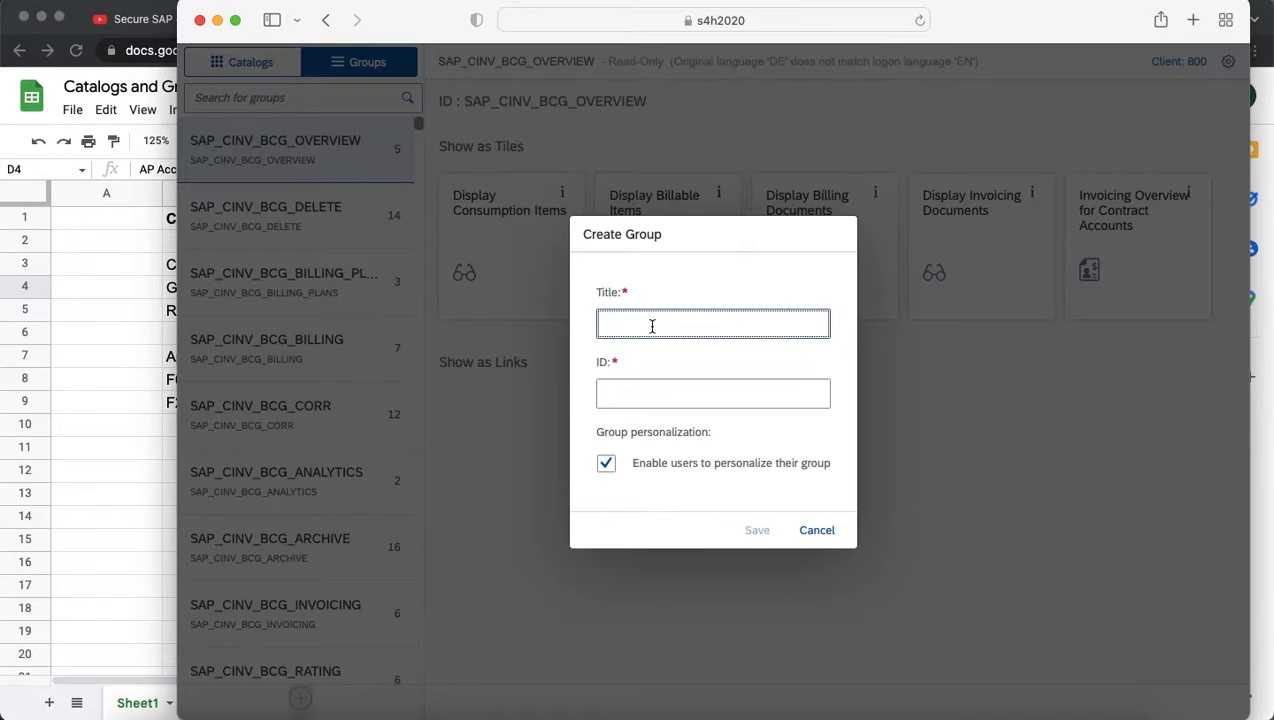
key("super+v")
left_click(651, 393)
Enter ZGR_AP_ACCOUNTANT as the group ID and save the group.
key("super+Tab")
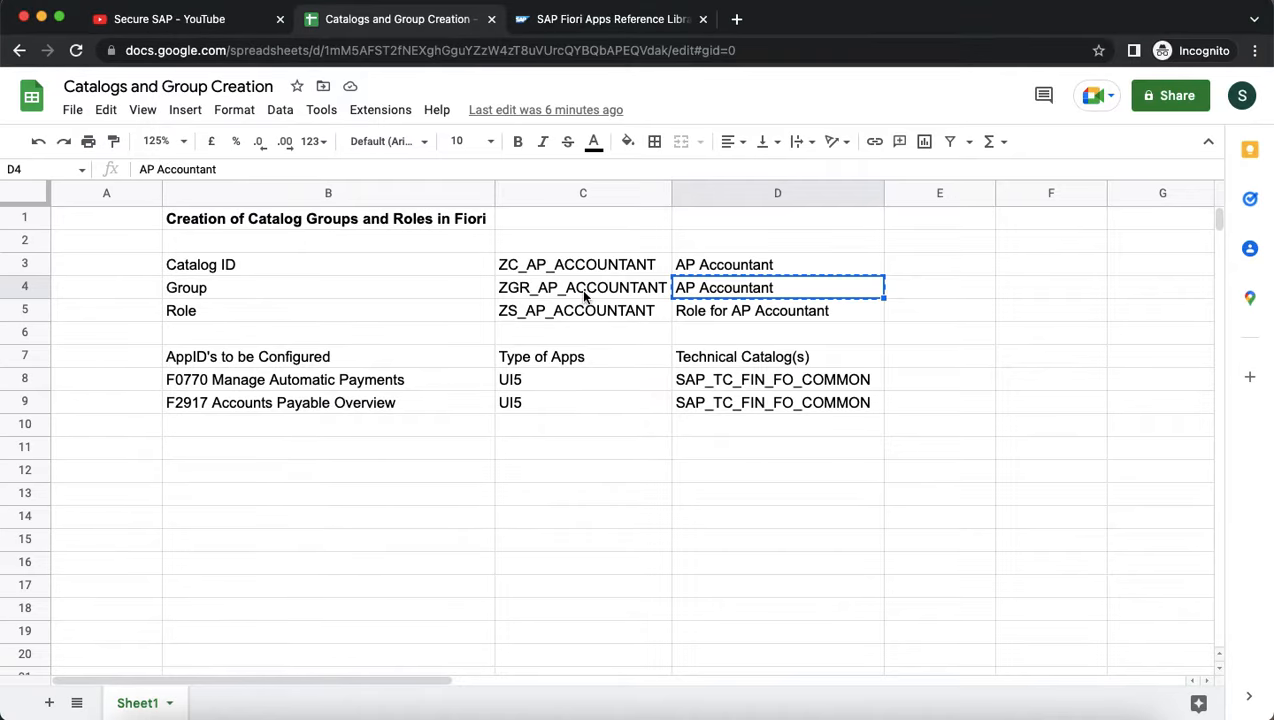
left_click(585, 294)
key("super+v")
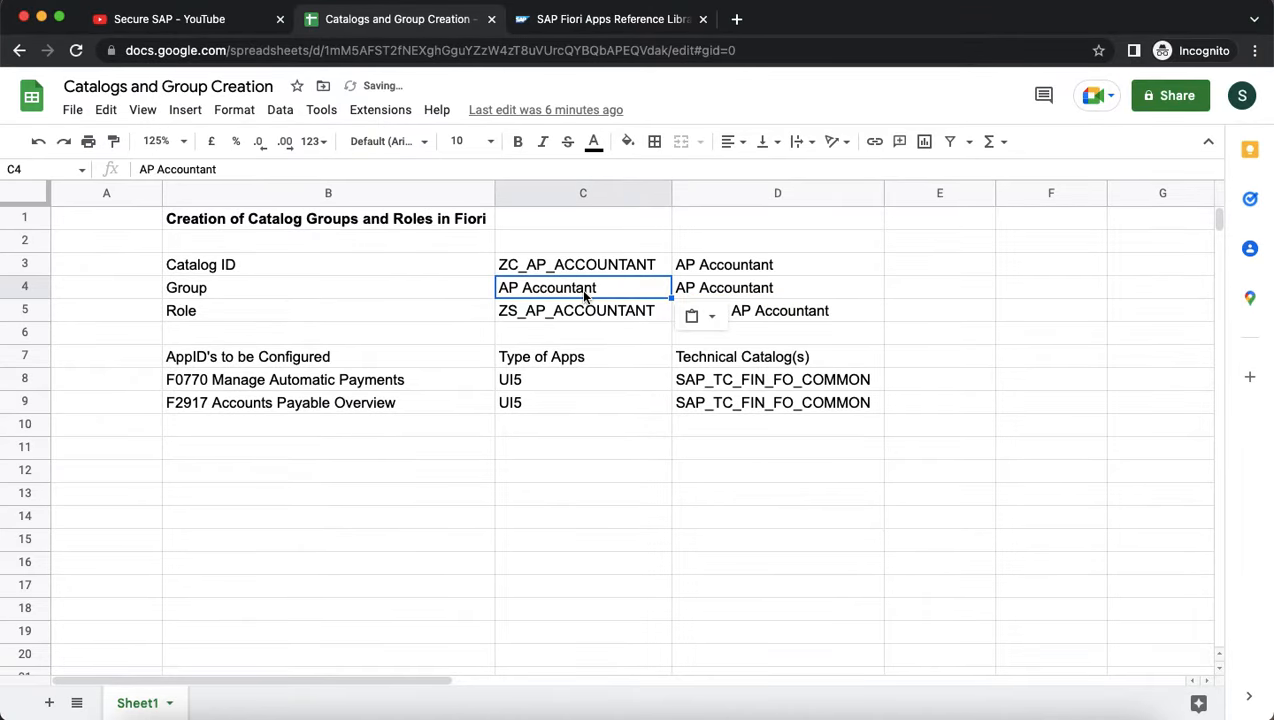
key("super+z")
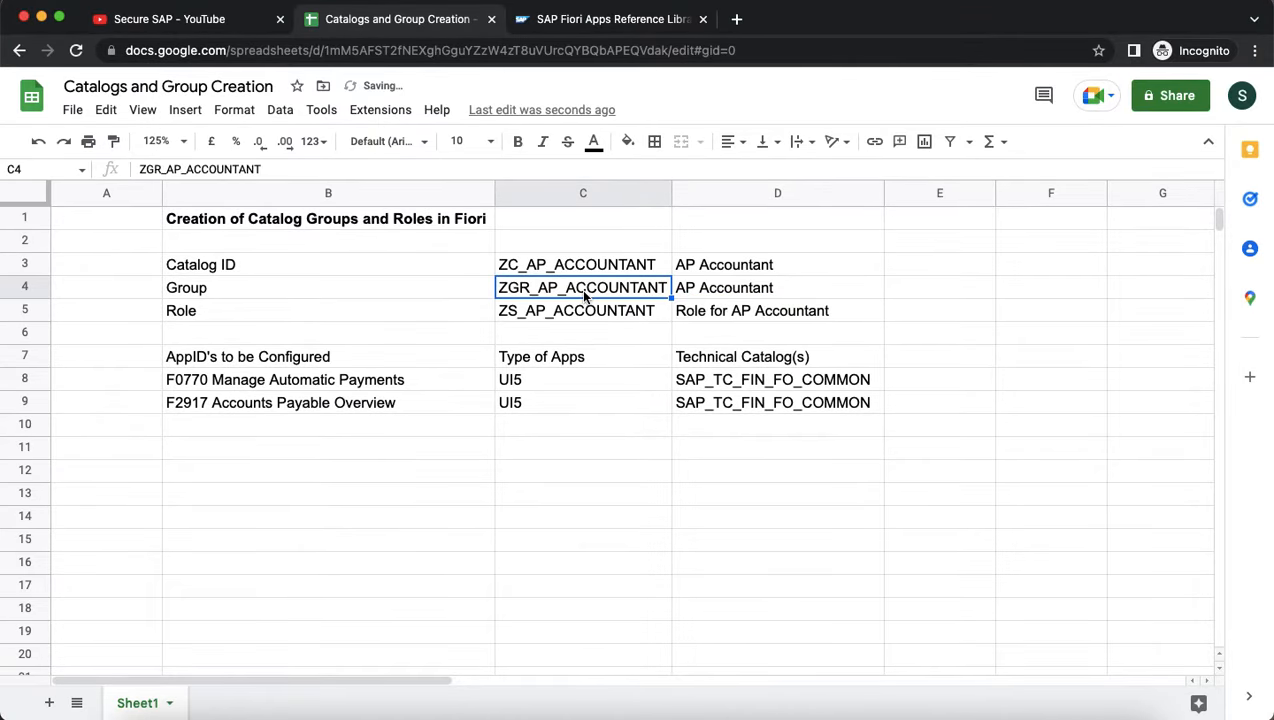
key("super+Tab")
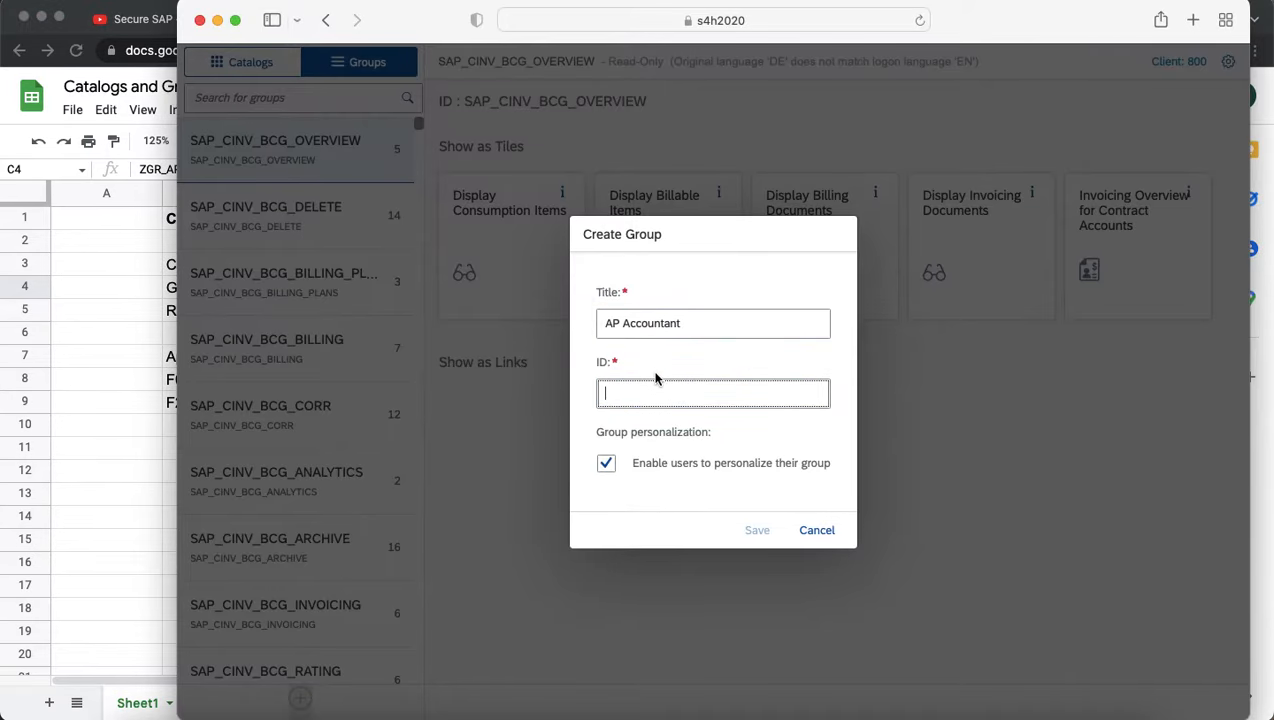
key("super+v")
left_click(755, 533)
left_click(755, 533)
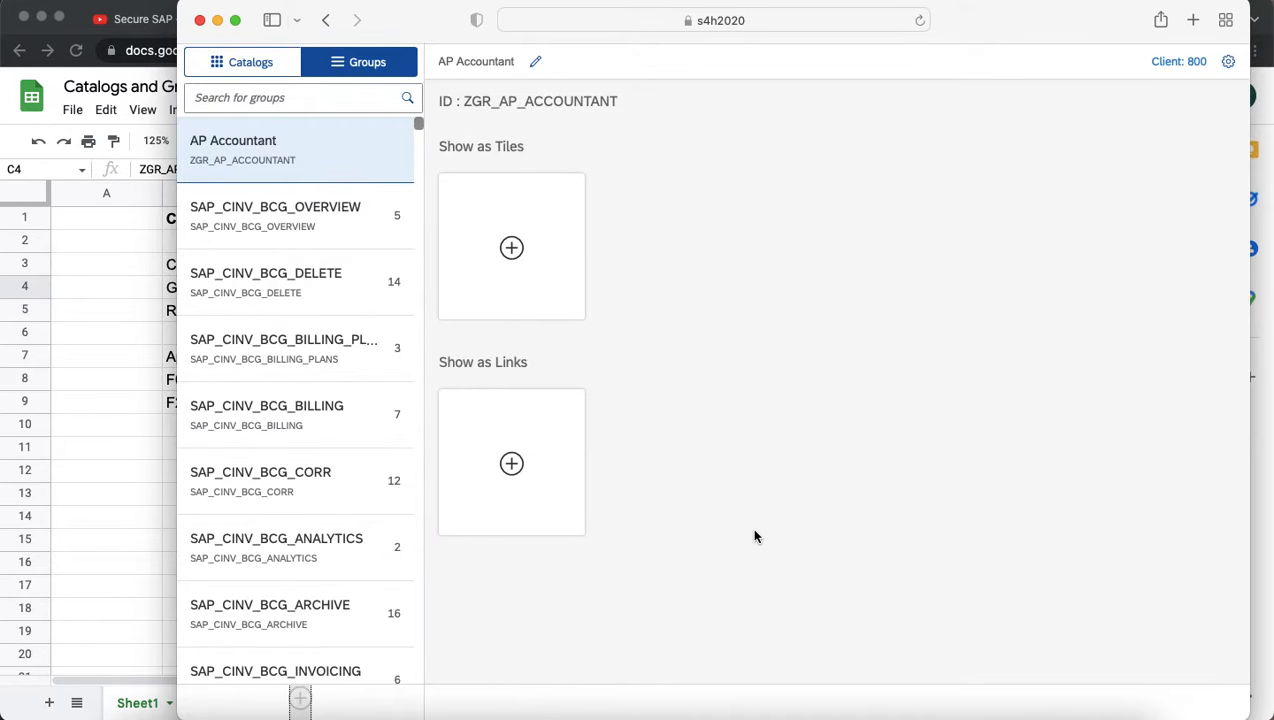
left_click(540, 64)
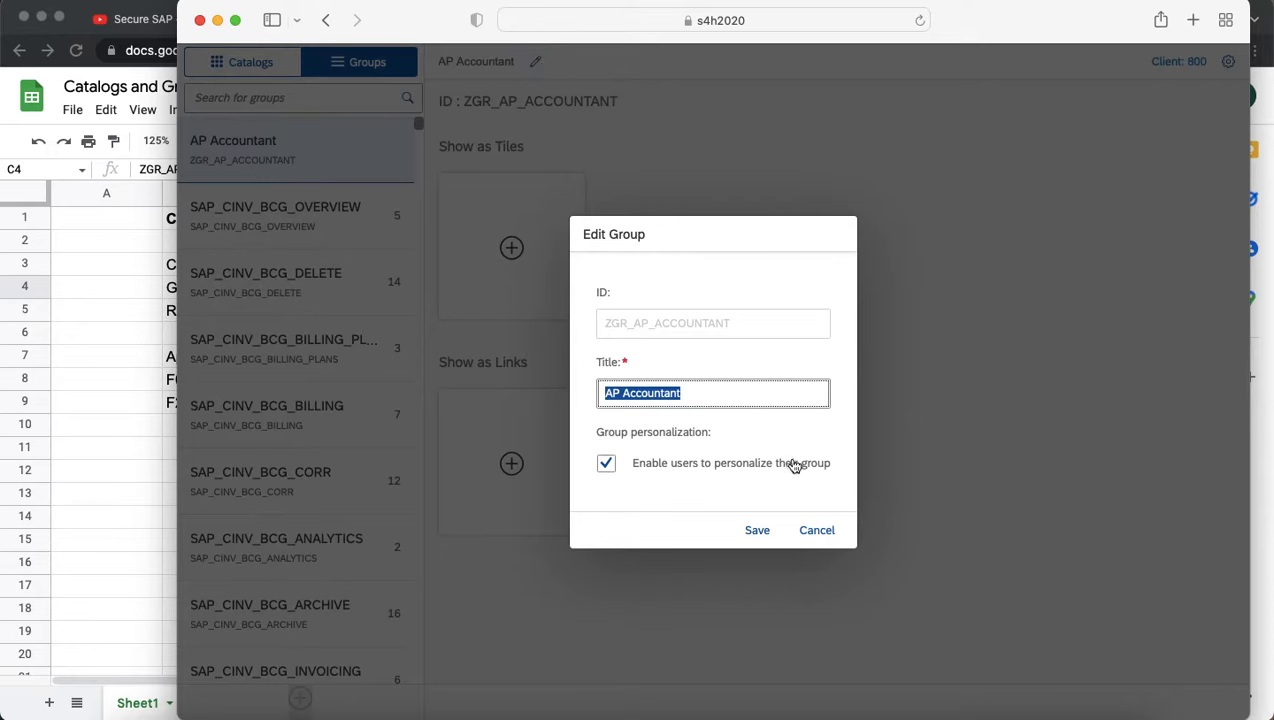
Search the catalogs for ZC_AP_ACCOUNTANT and select the AP Accountant catalog.
left_click(816, 530)
left_click(511, 248)
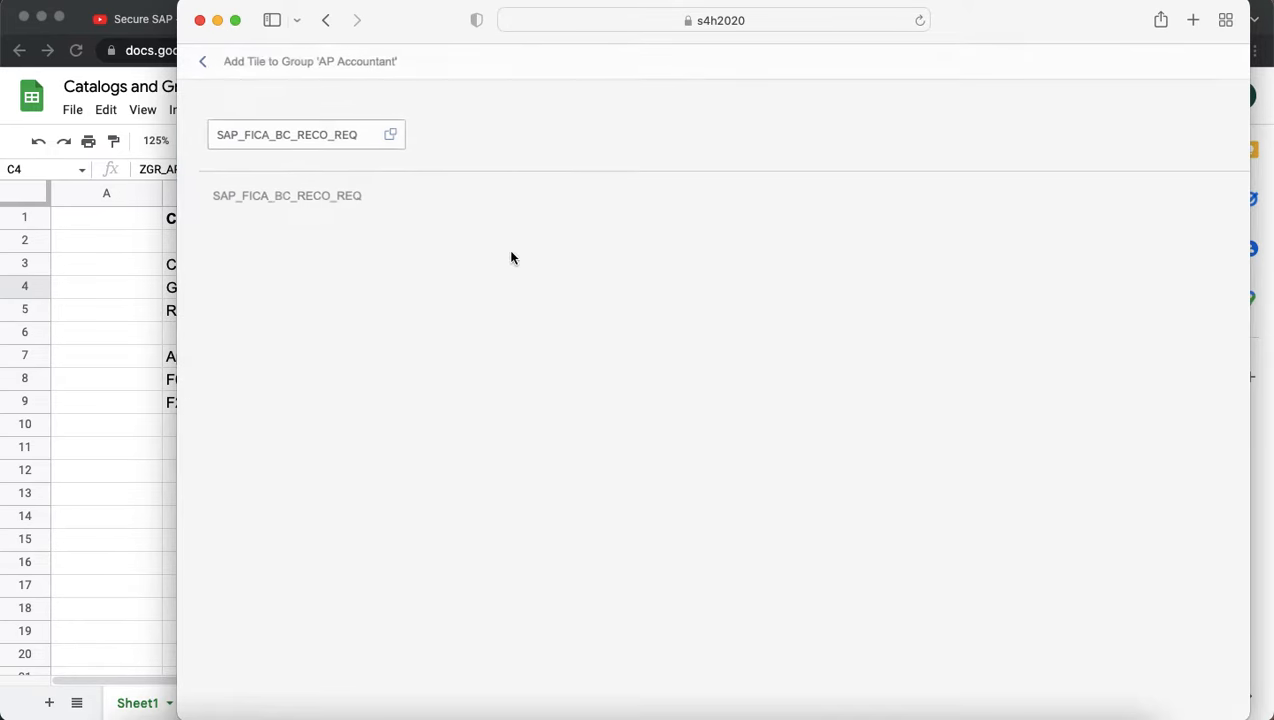
left_click(389, 134)
left_click(389, 134)
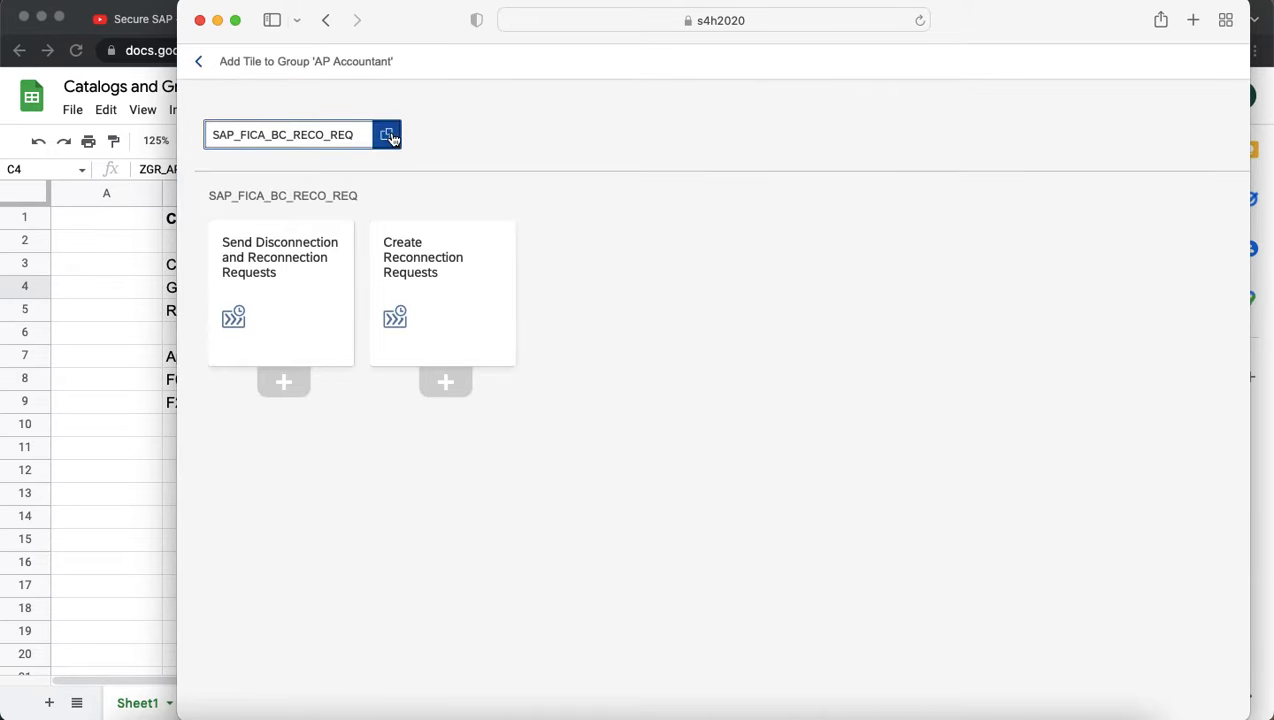
key("super+Tab")
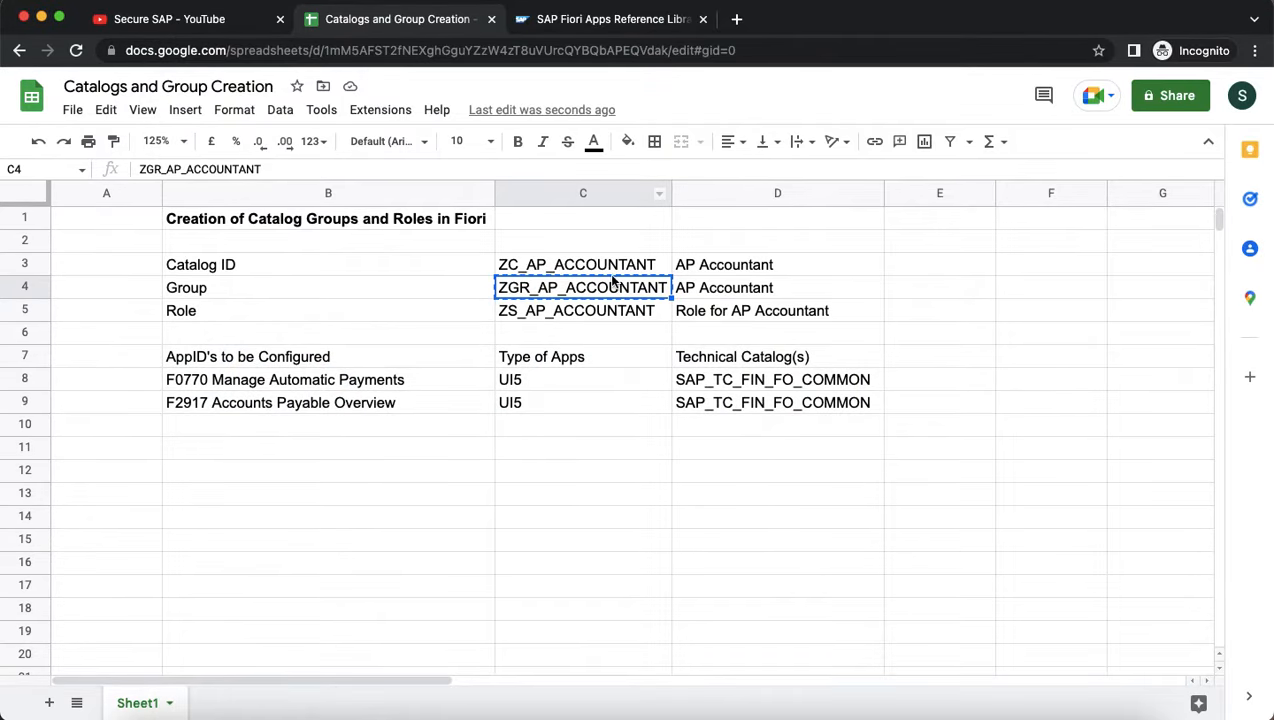
left_click(612, 271)
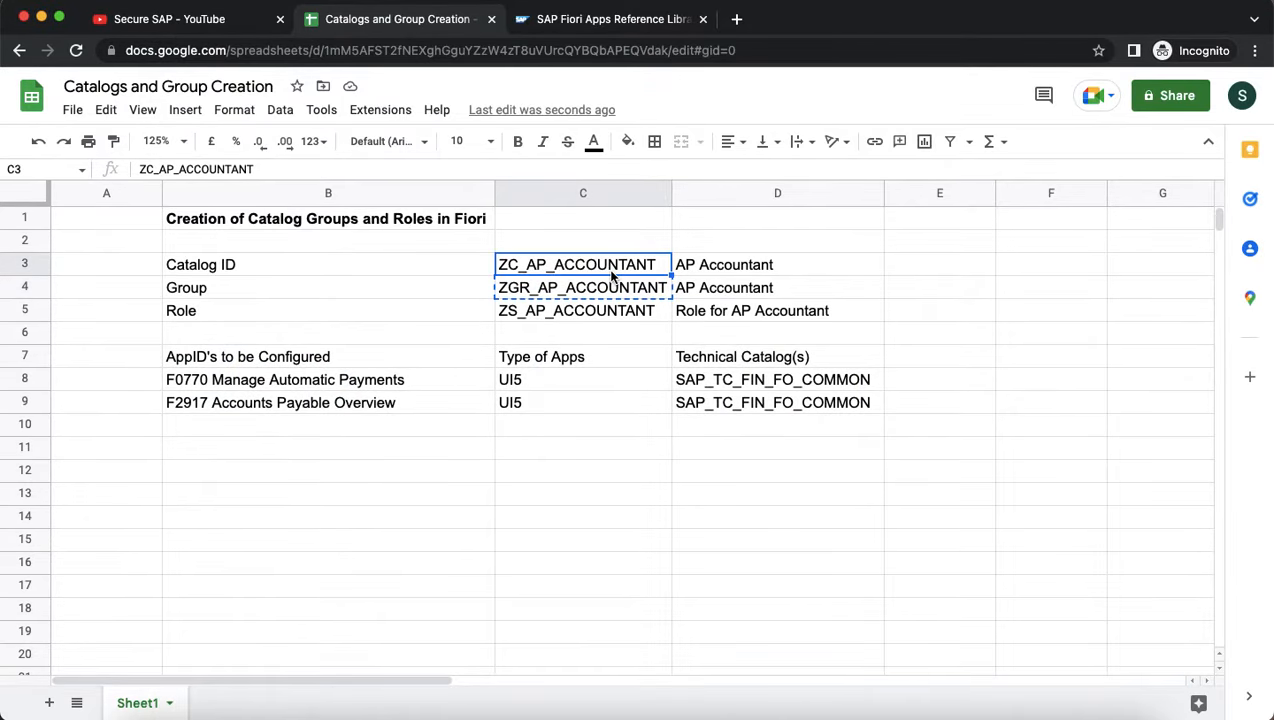
key("super+Tab")
left_click(605, 119)
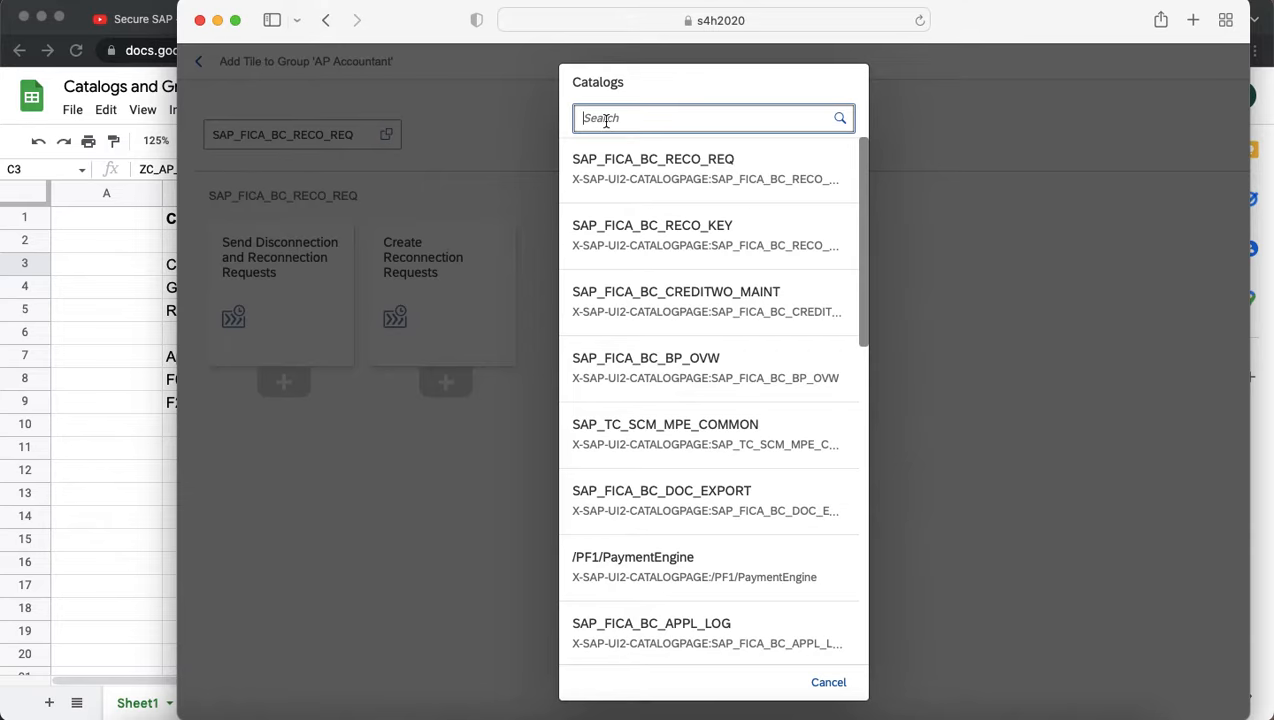
key("super+v")
left_click(702, 191)
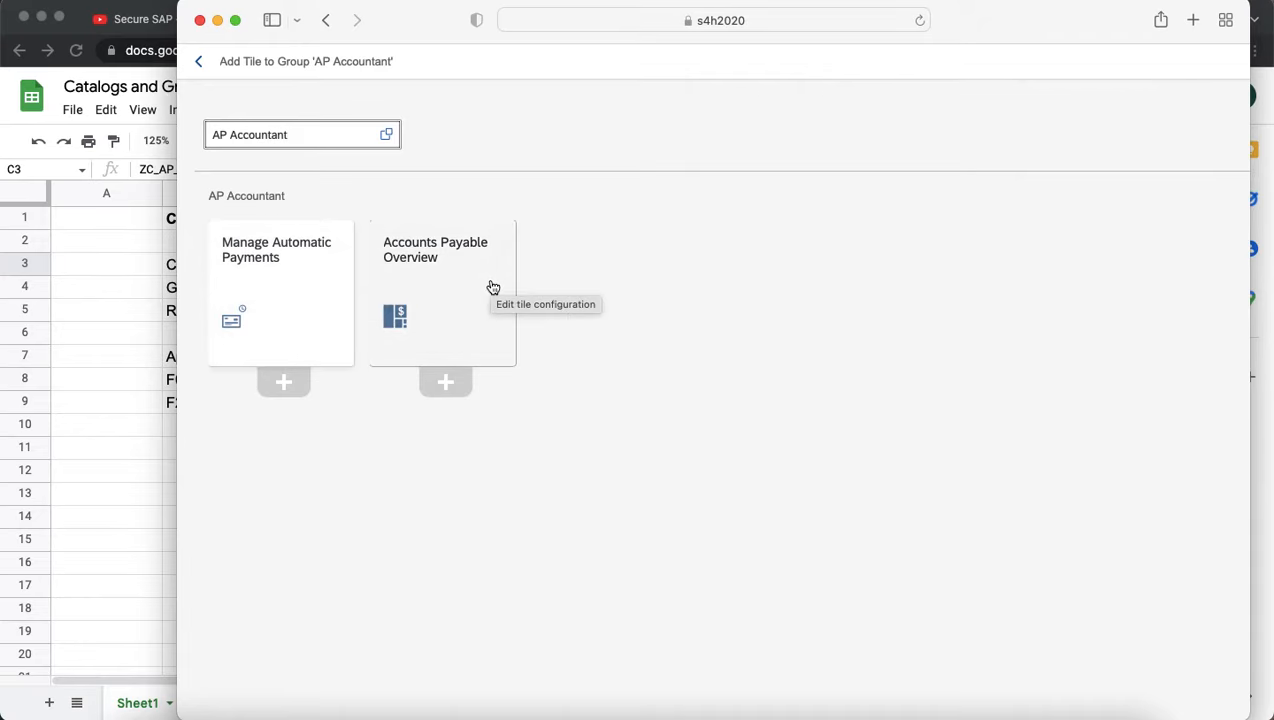
Add the Manage Automatic Payments and Accounts Payable Overview tiles, then return to the group.
left_click(285, 385)
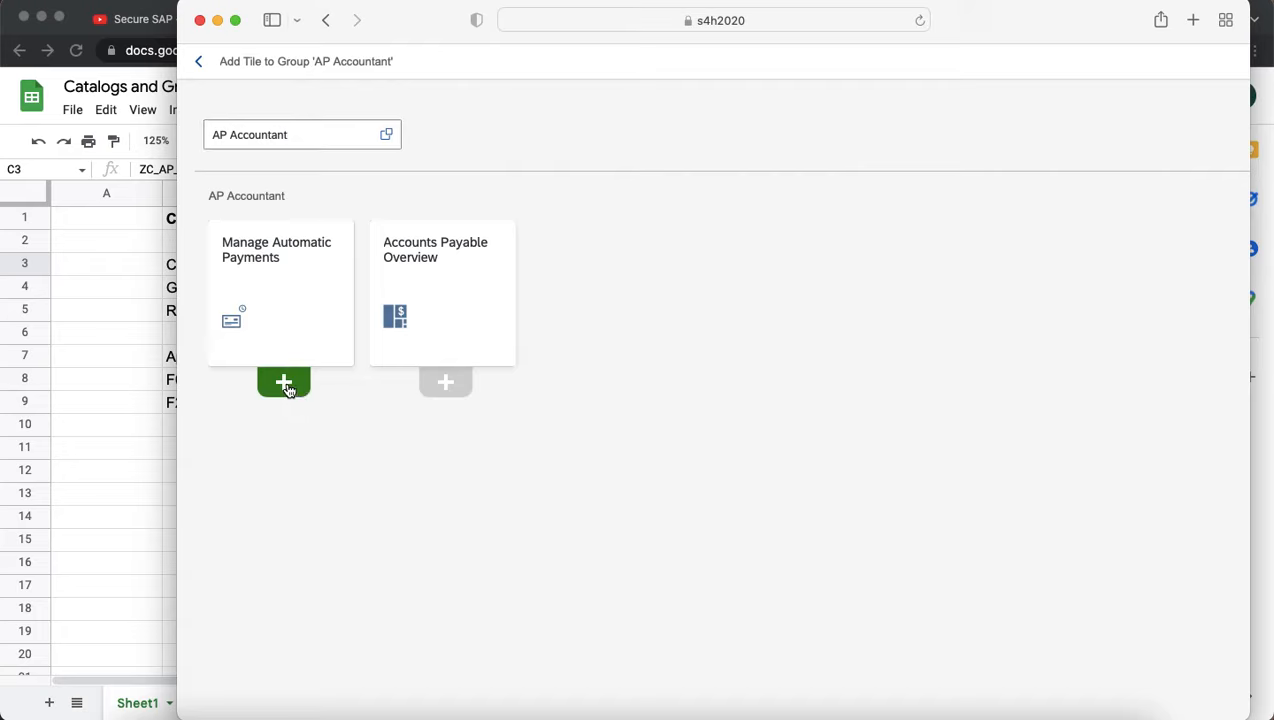
left_click(445, 382)
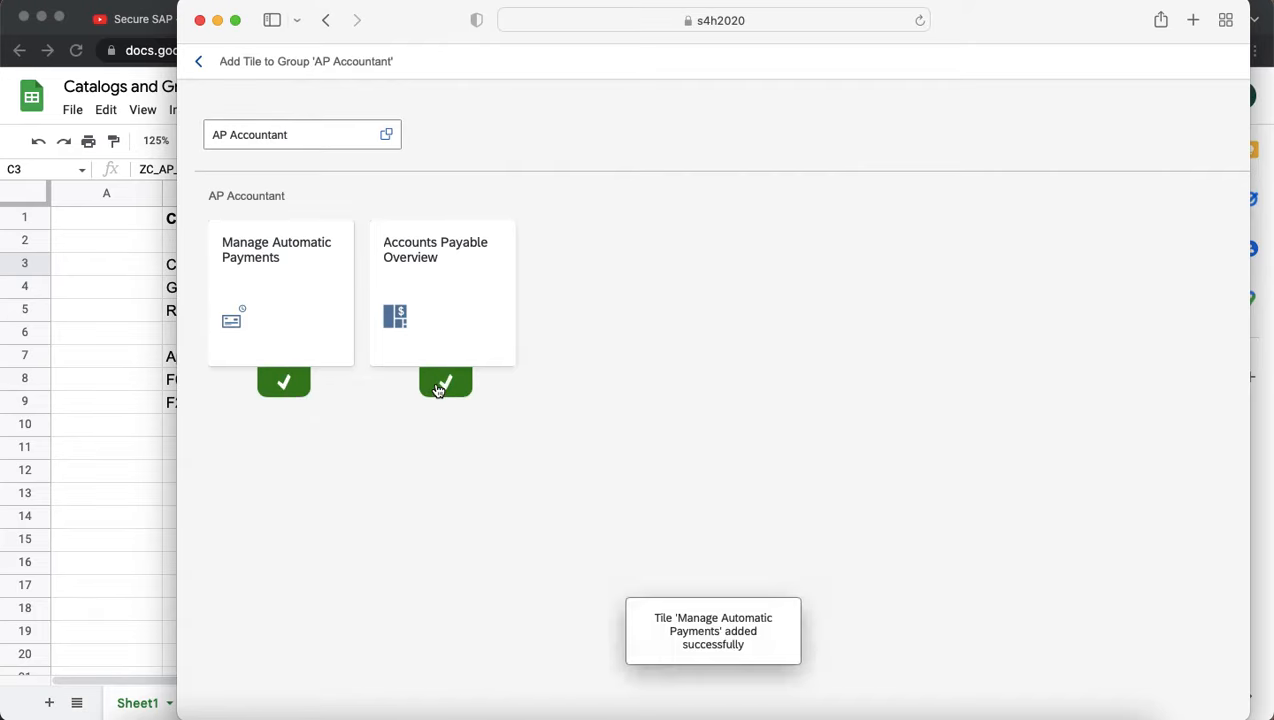
left_click(209, 69)
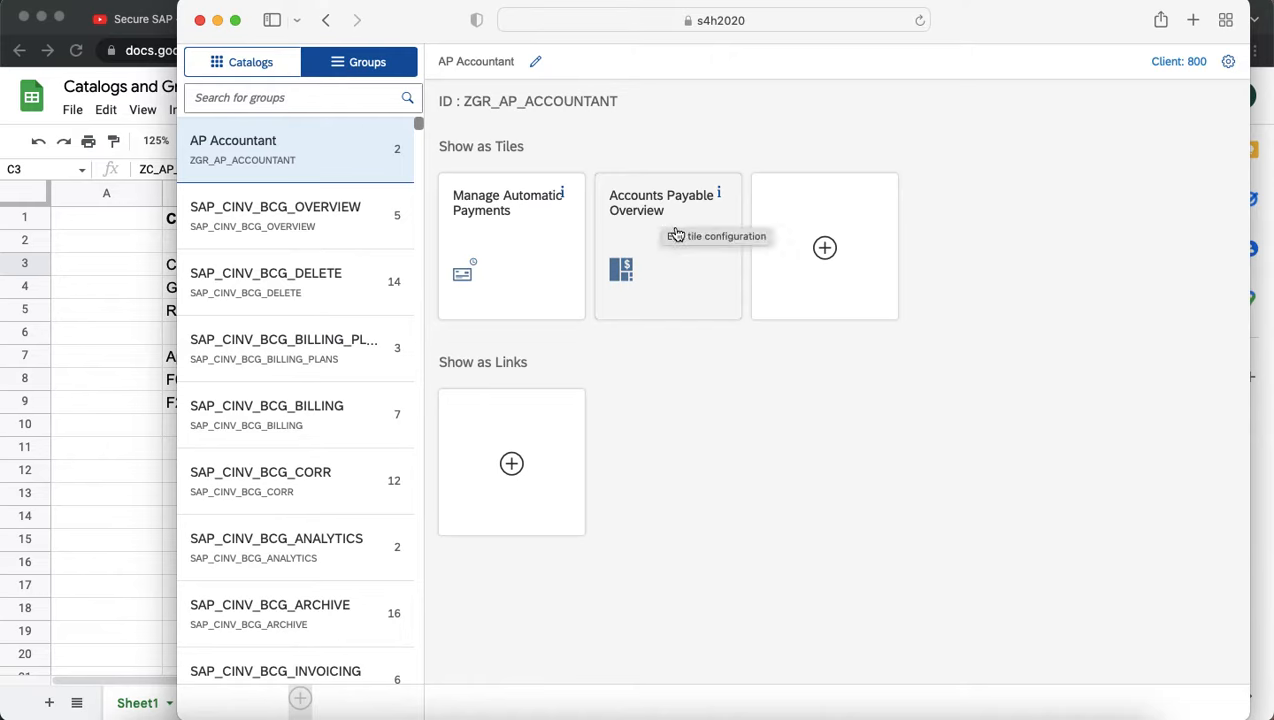
Replace the previous transaction code with /npfcg to open Role Maintenance.
key("super+Tab")
key("super+Tab")
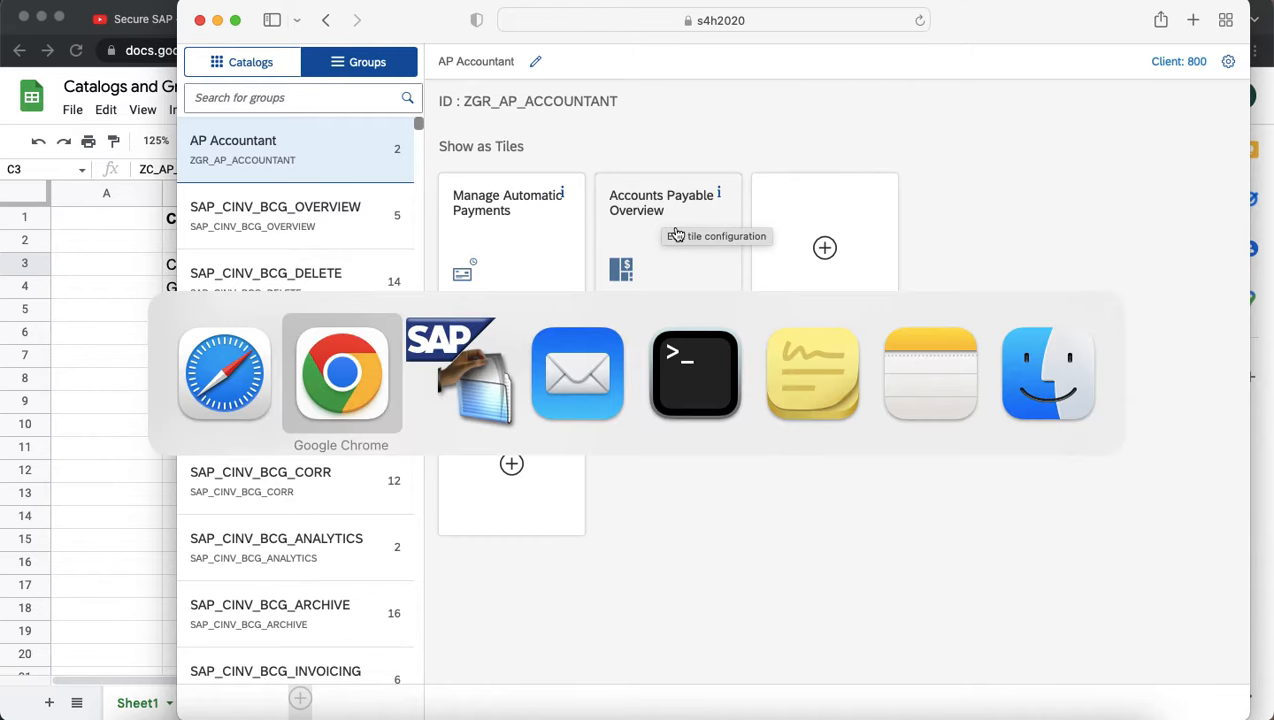
key("super+a")
key("BackSpace")
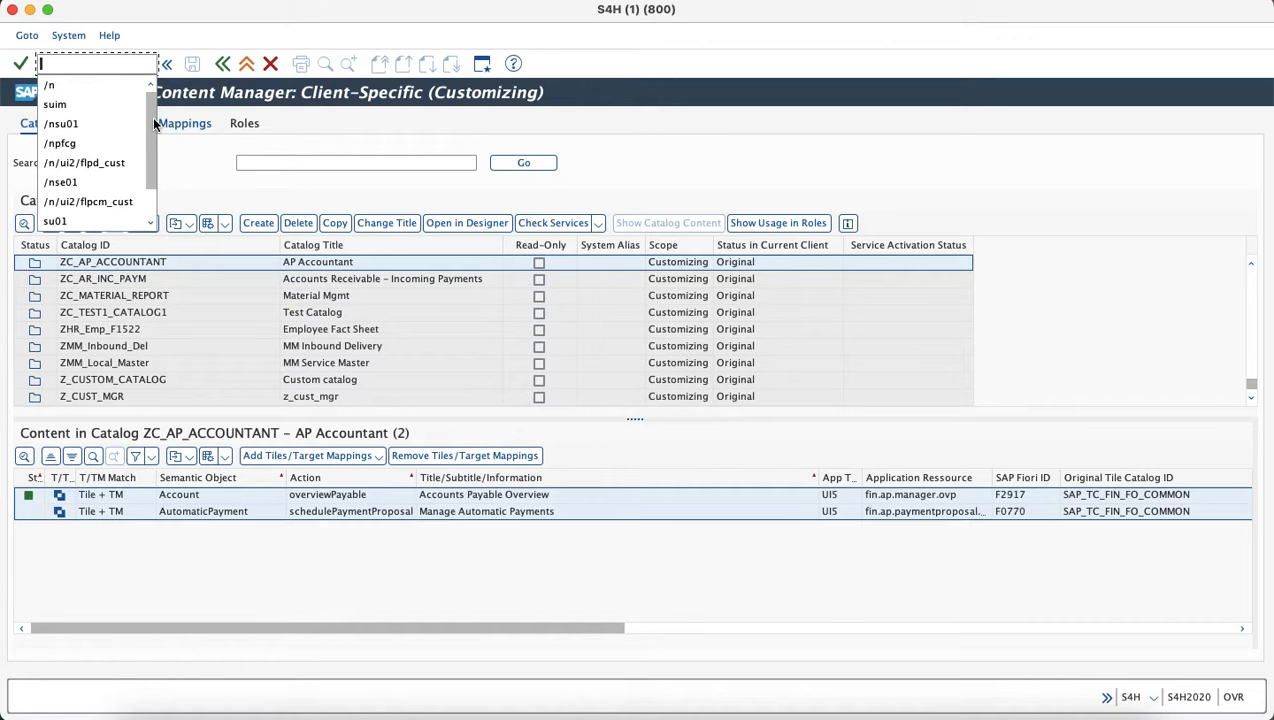
type("/npfcg")
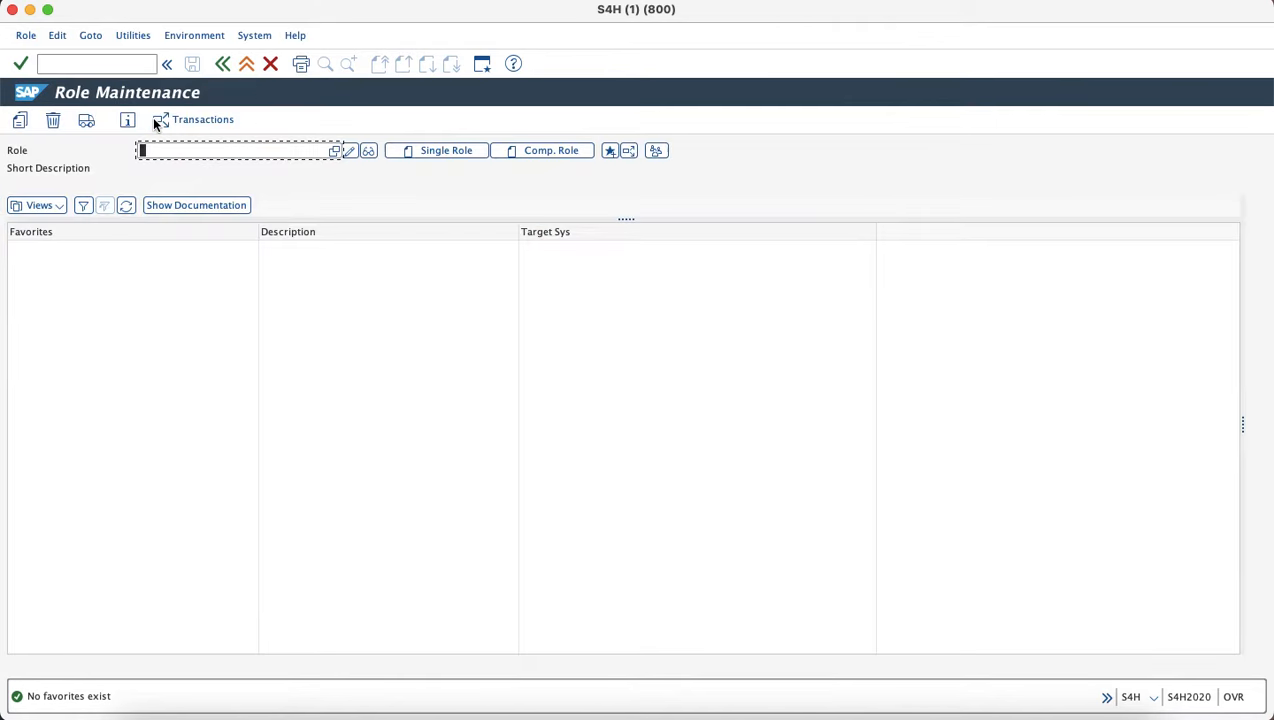
key("super+Tab")
key("super+Tab")
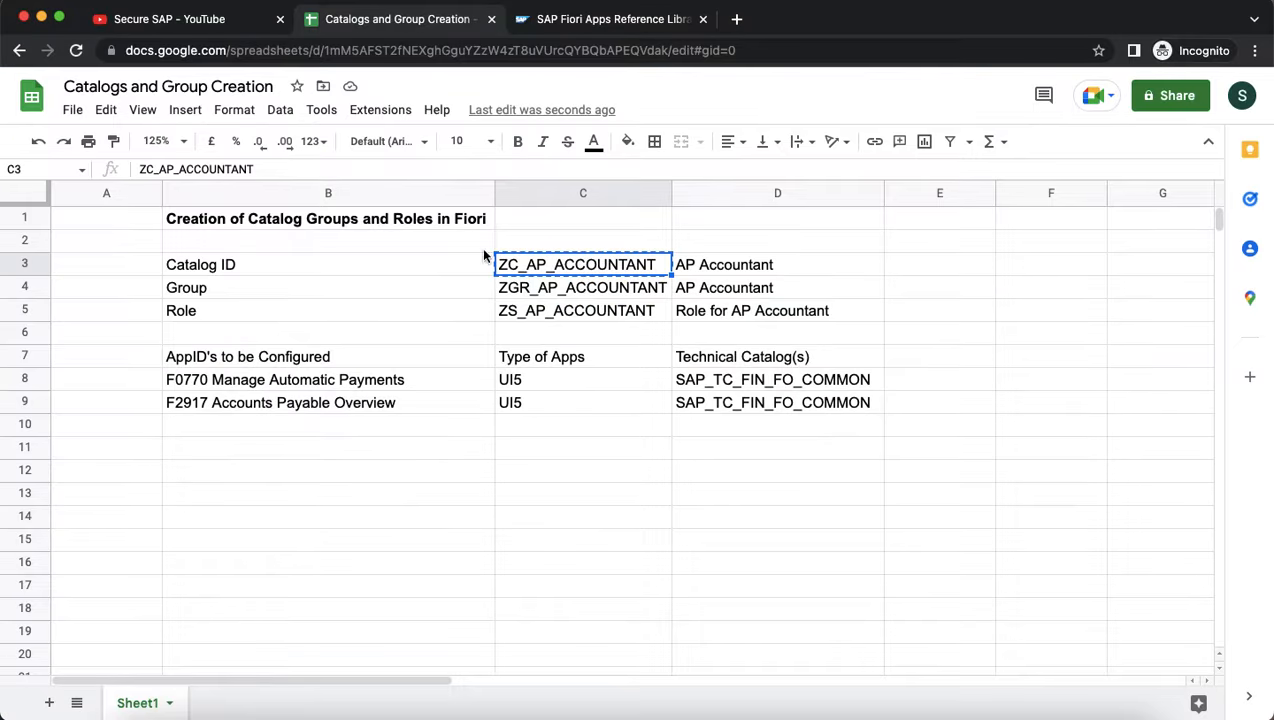
Enter role ZS_AP_ACCOUNTANT, create it as a single role, and copy its description.
left_click(549, 310)
key("super+c")
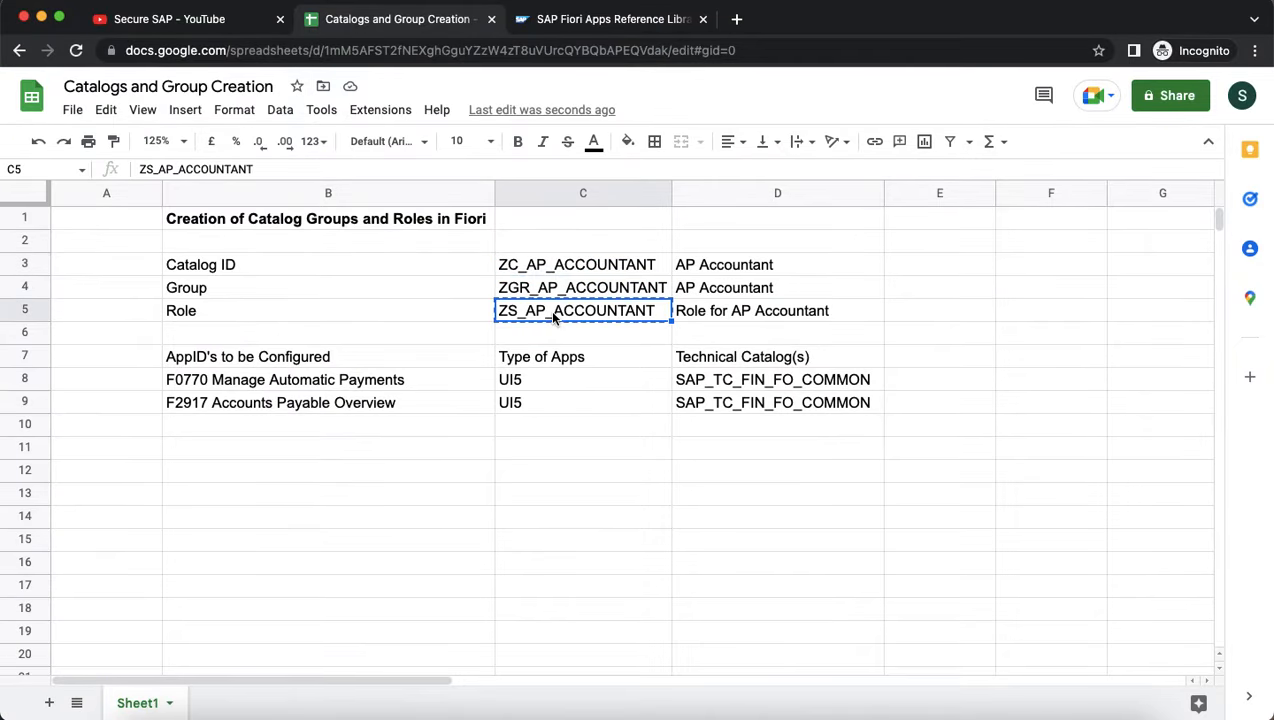
key("super+Tab")
key("super+v")
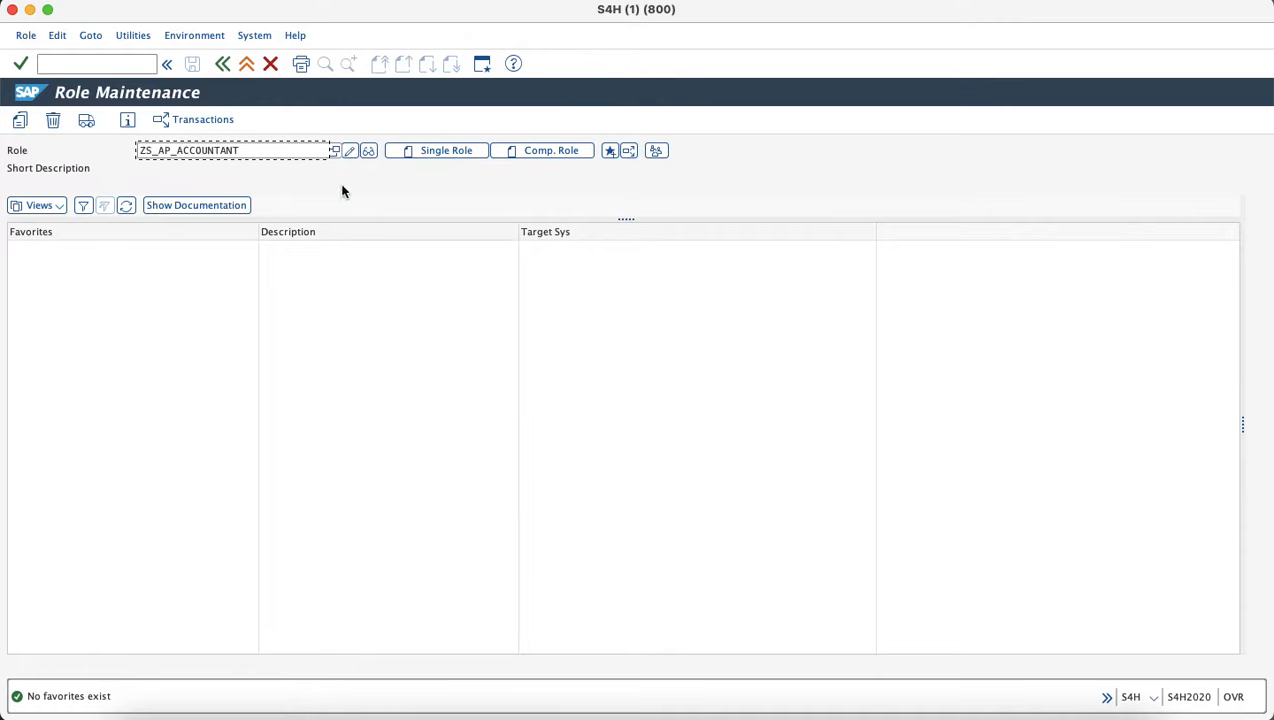
left_click(425, 151)
key("super+Tab")
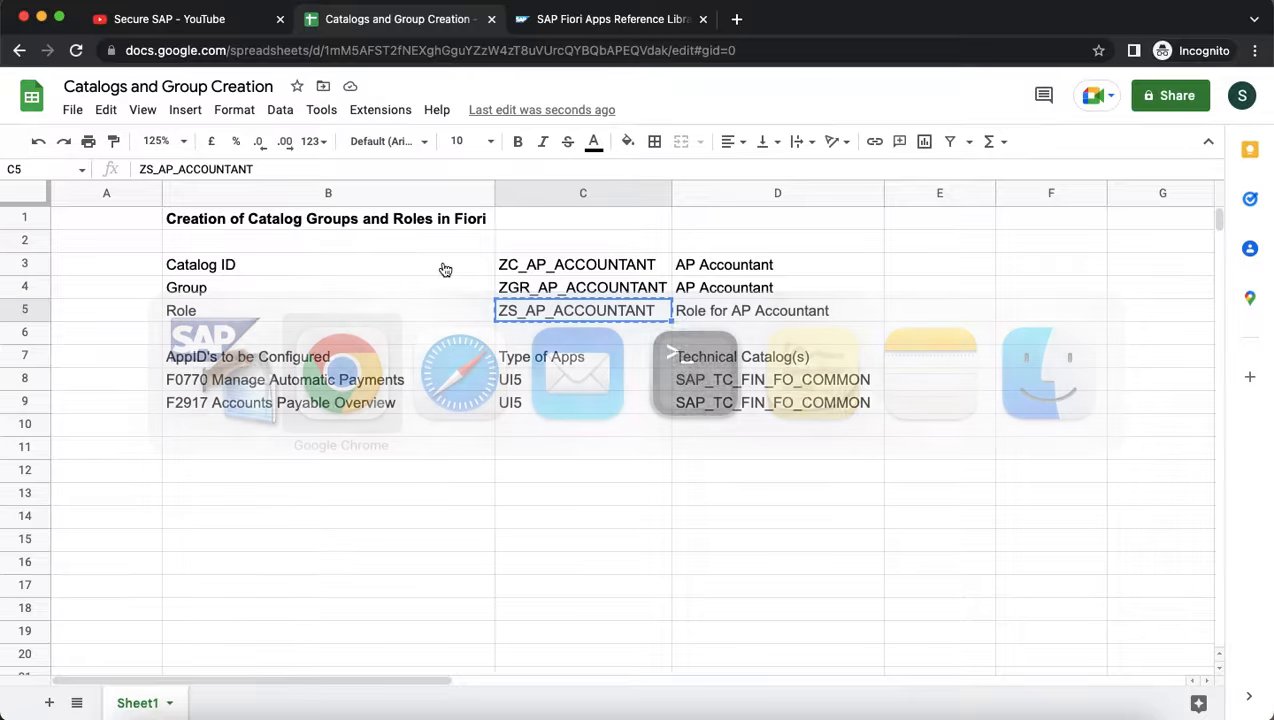
left_click(709, 314)
key("super+c")
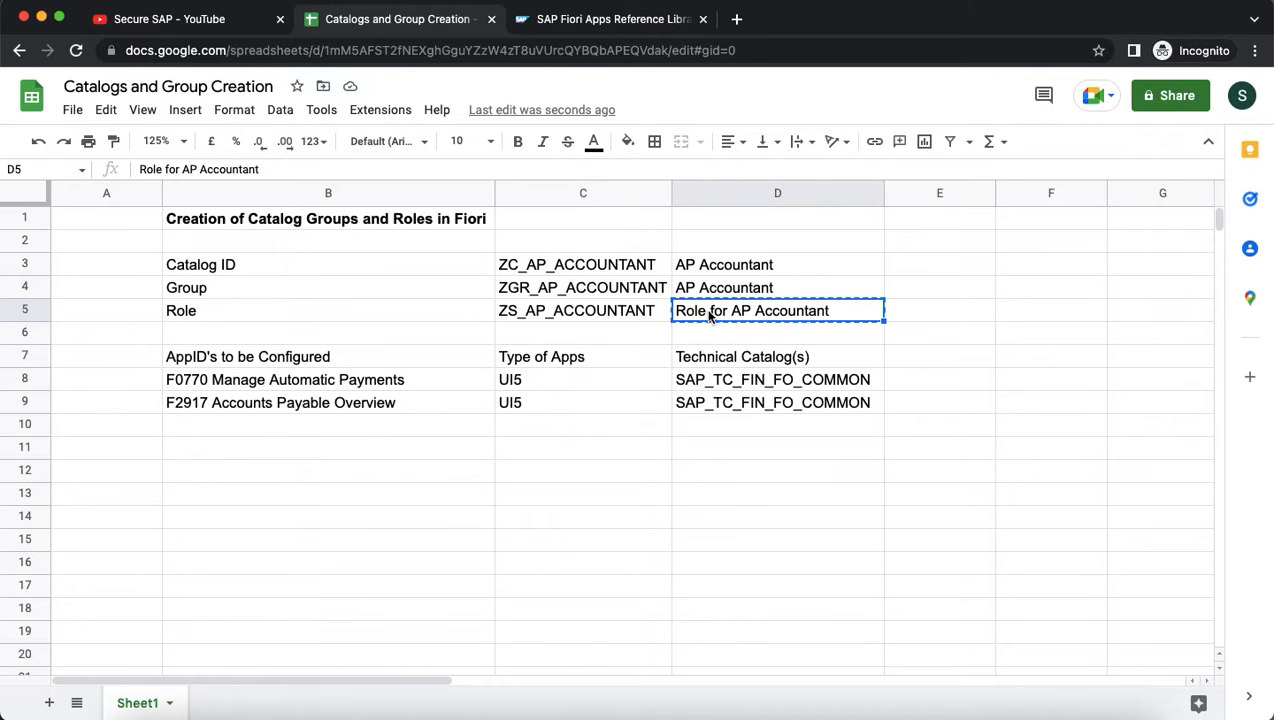
key("super+Tab")
Set the description Role for AP Accountant and save the role.
key("super+v")
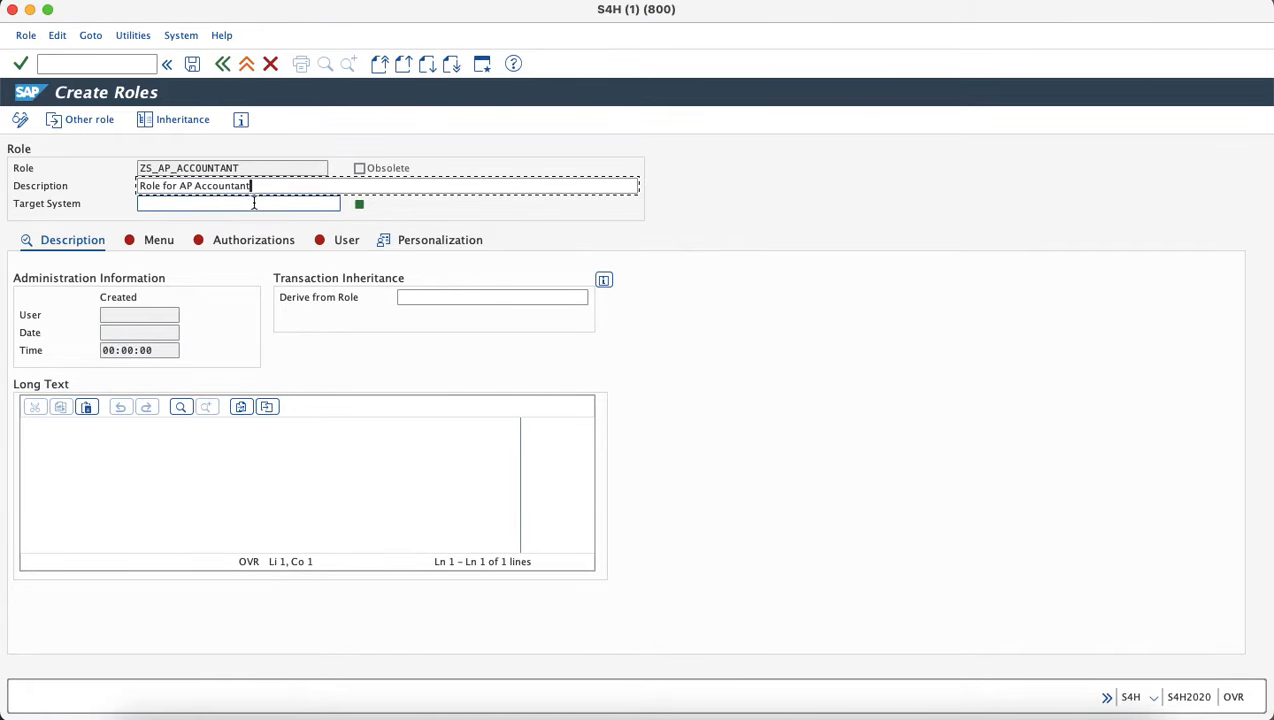
left_click(155, 242)
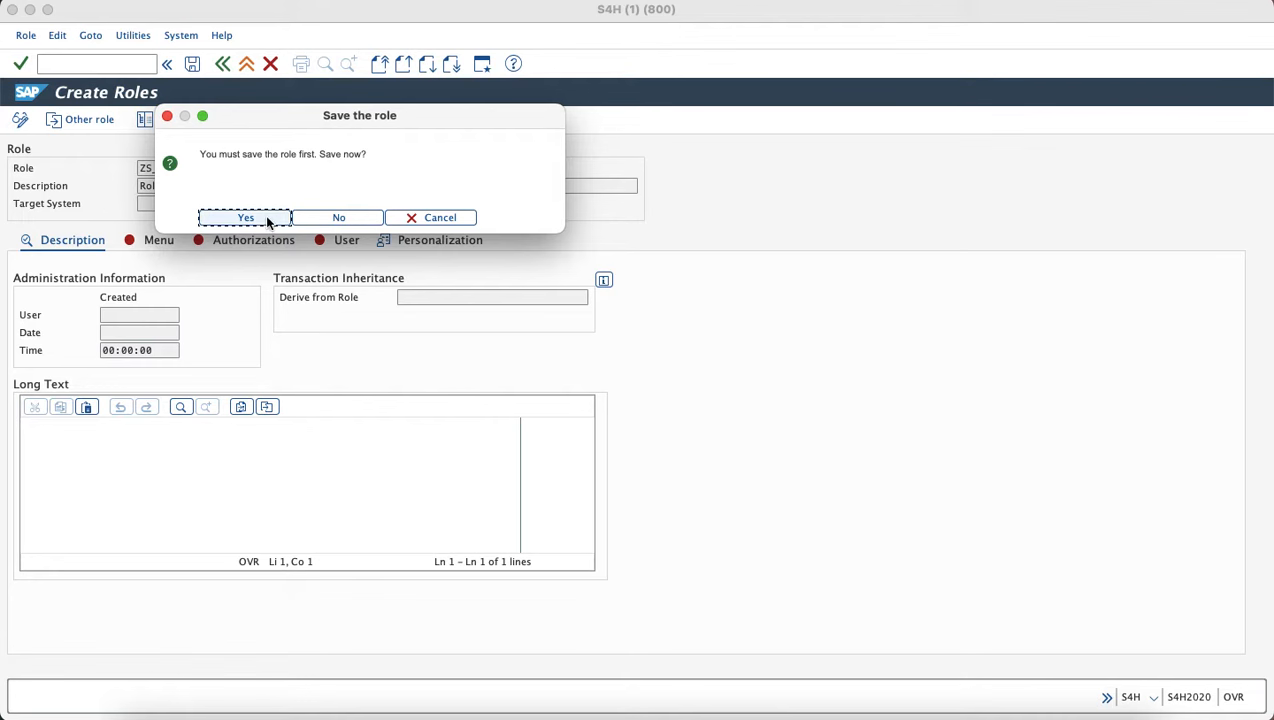
left_click(265, 216)
left_click(162, 248)
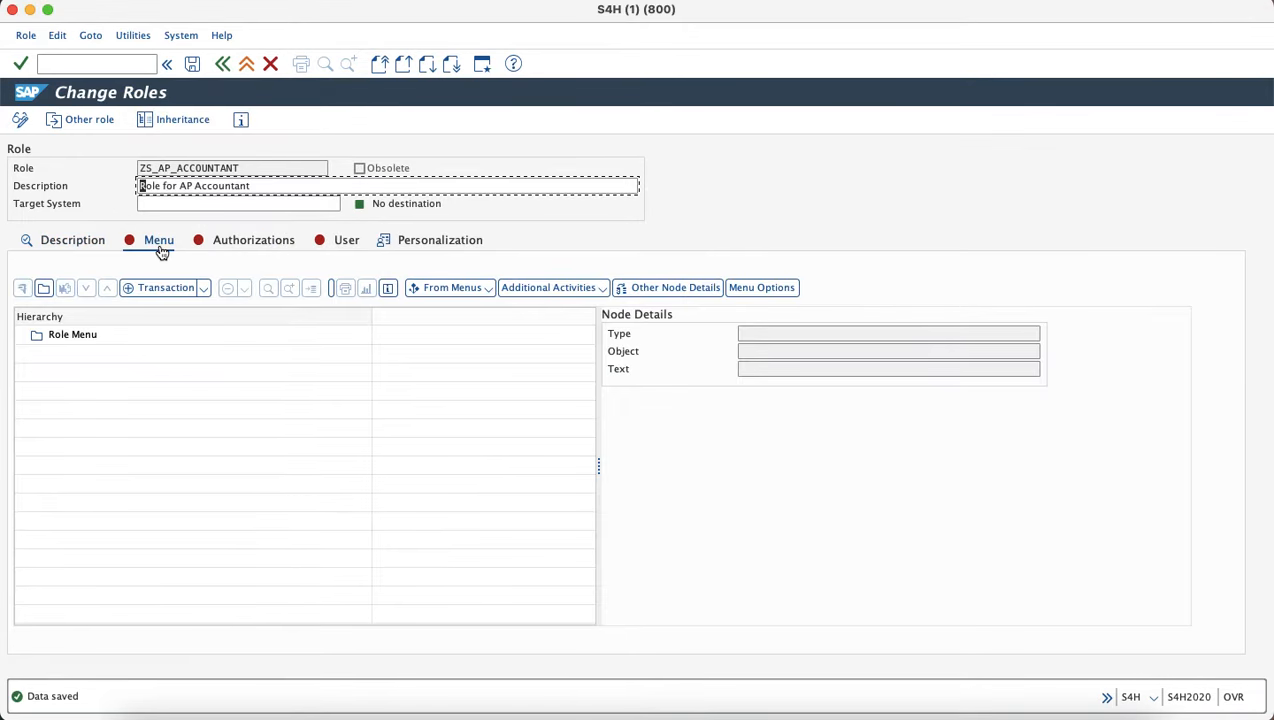
In the Menu tab, choose SAP Fiori Launchpad > Launchpad Catalog.
left_click(203, 289)
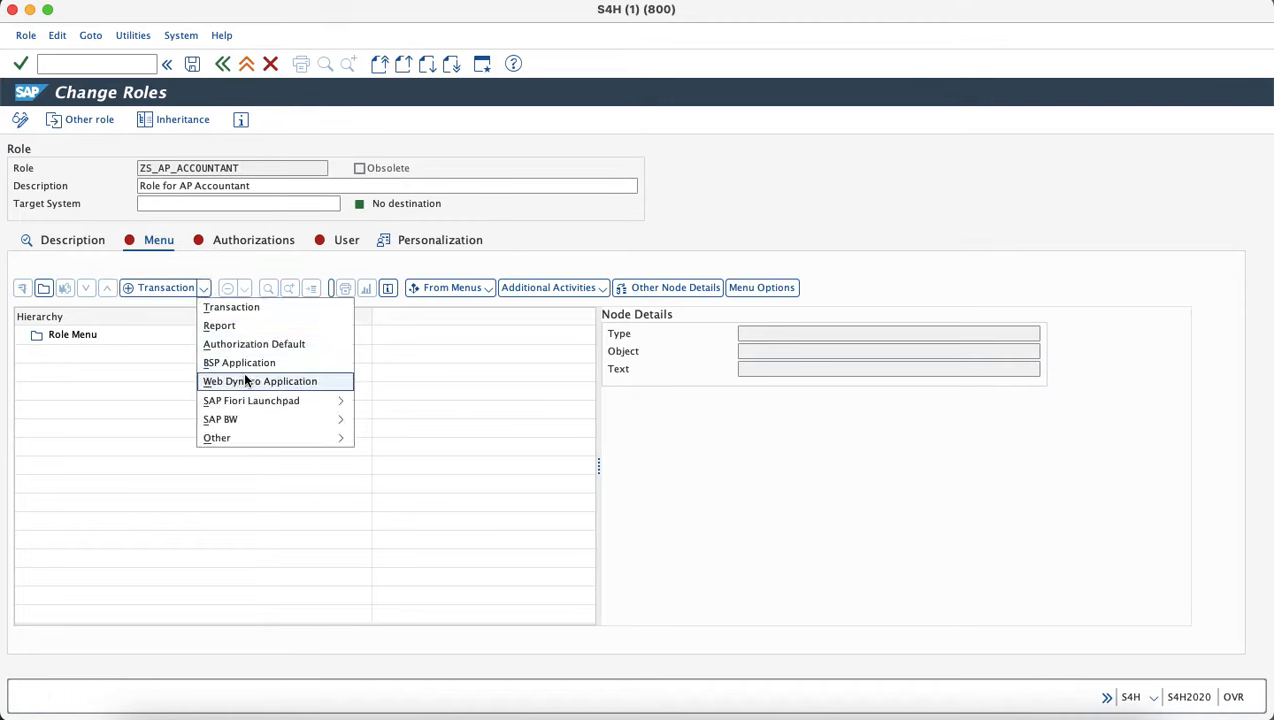
mouse_move(255, 400)
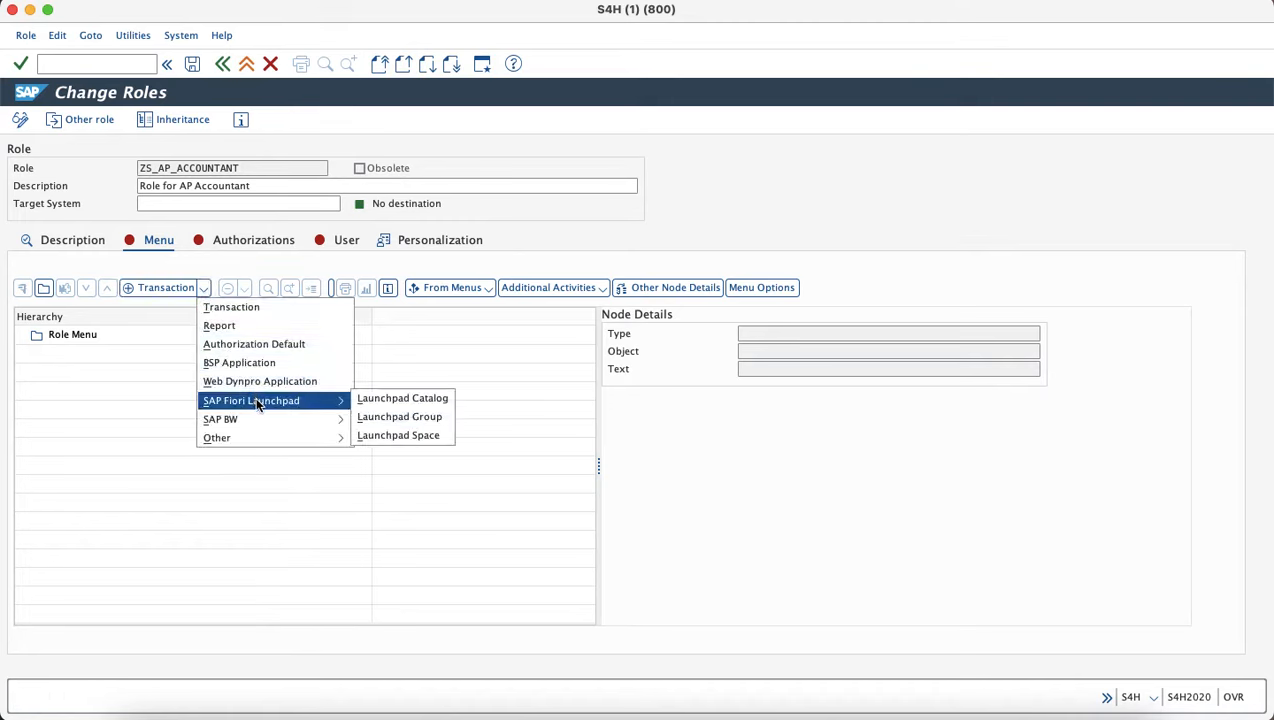
left_click(410, 400)
Add catalog ZC_AP_ACCOUNTANT, copied from spreadsheet cell C3, to the role menu.
key("super+Tab")
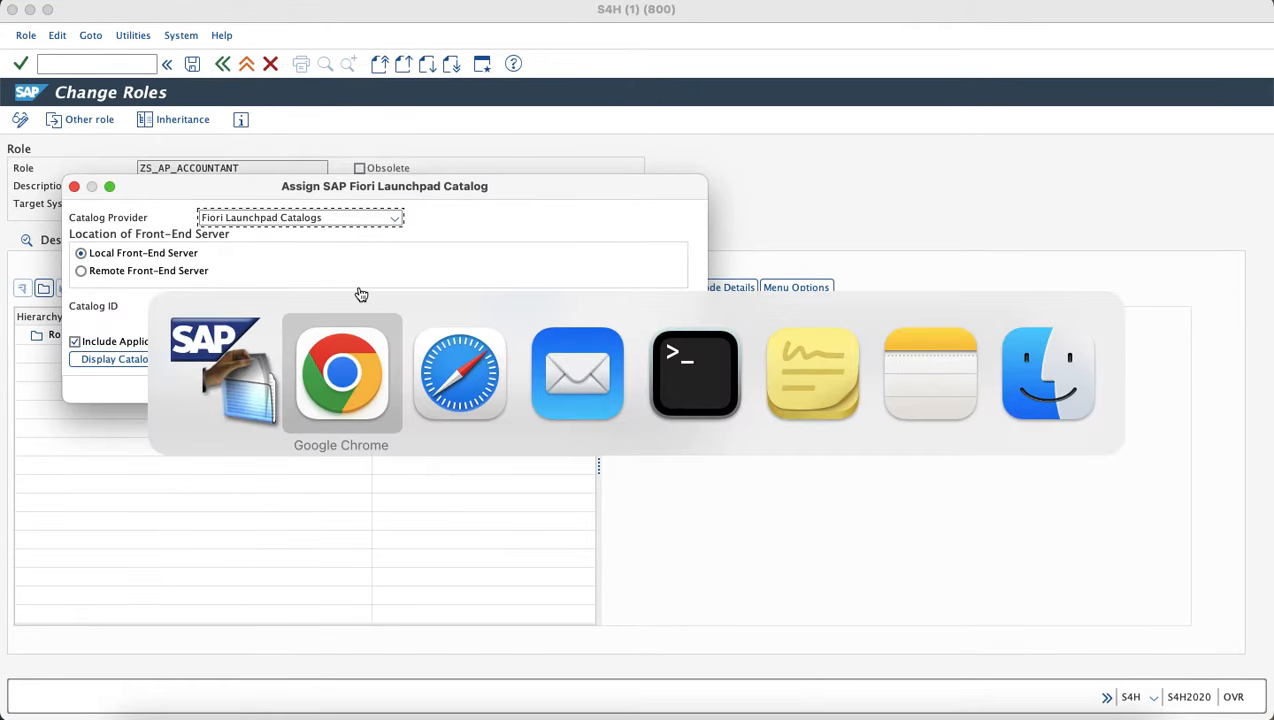
left_click(584, 267)
key("super+c")
key("super+Tab")
left_click(340, 307)
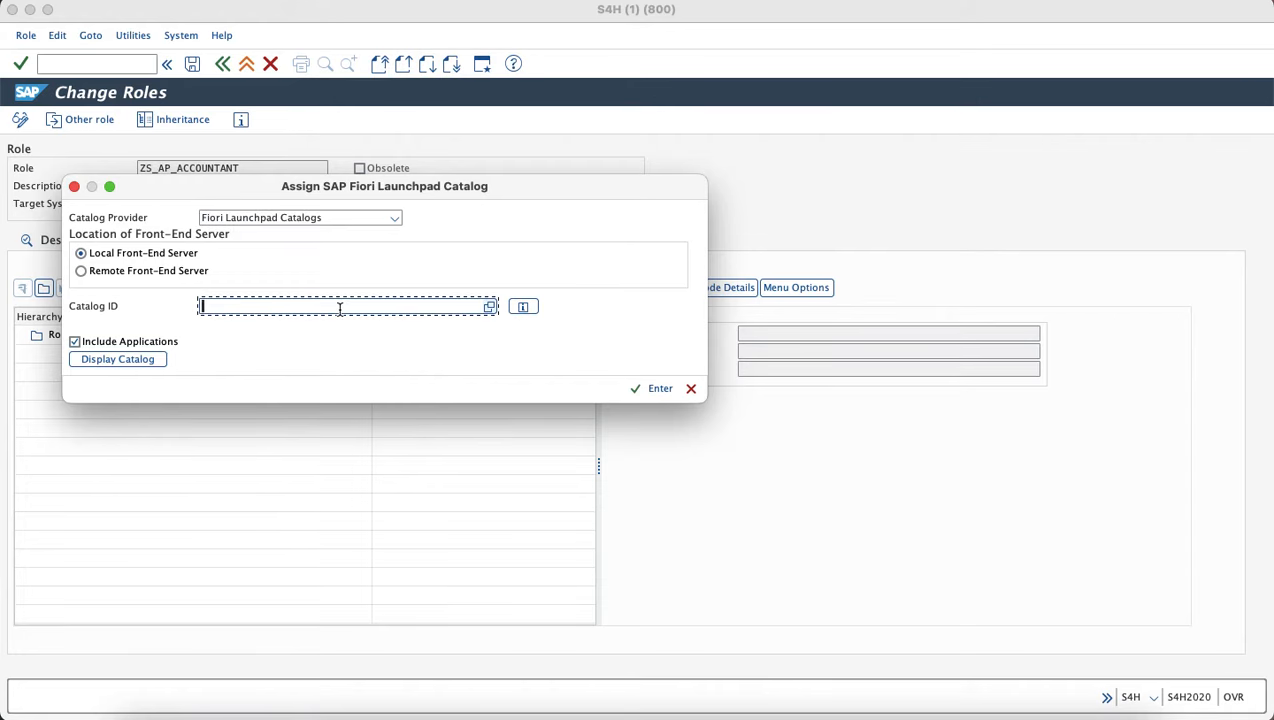
key("super+v")
left_click(652, 389)
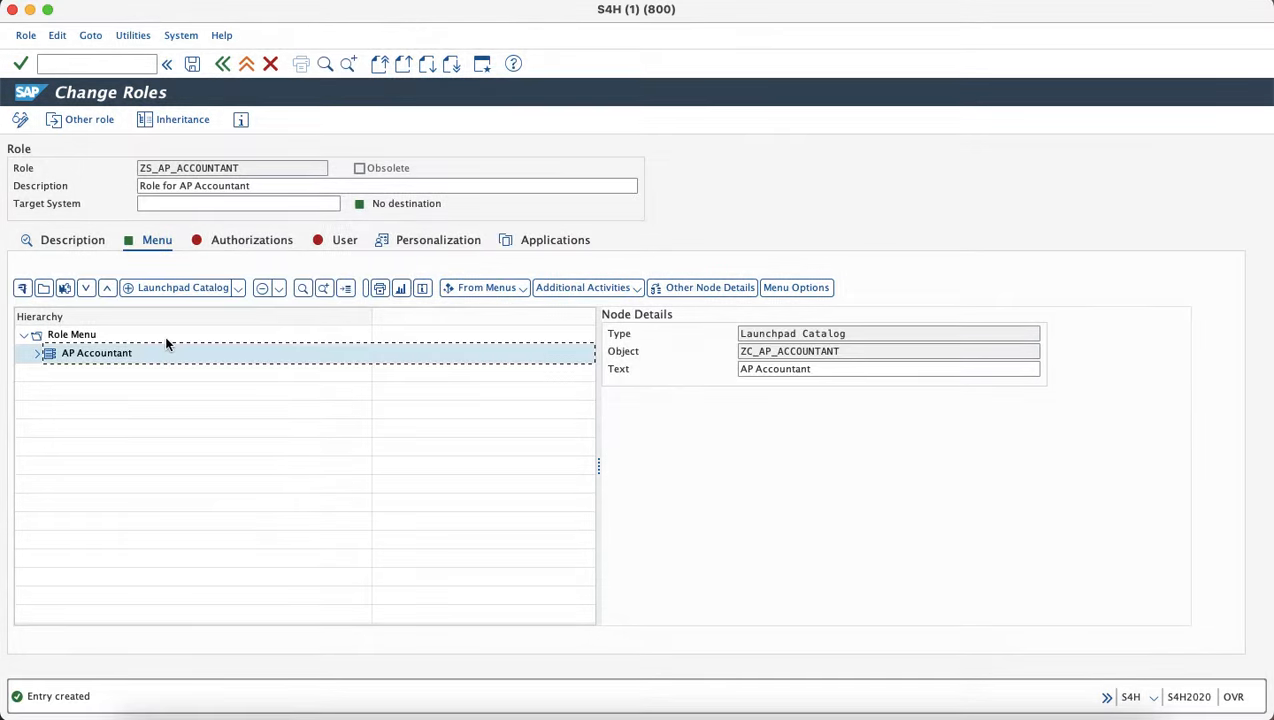
Insert launchpad group ZGR_AP_ACCOUNTANT, copied from spreadsheet cell C4, into the role menu.
left_click(238, 288)
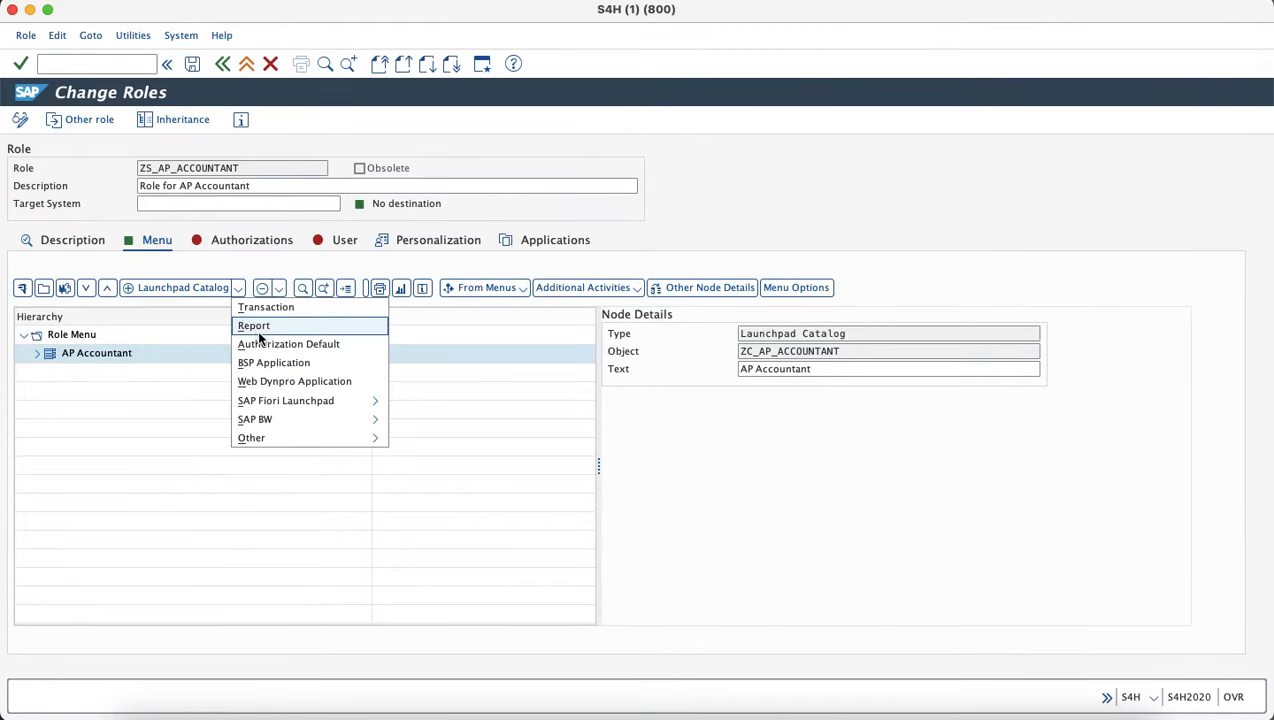
mouse_move(347, 402)
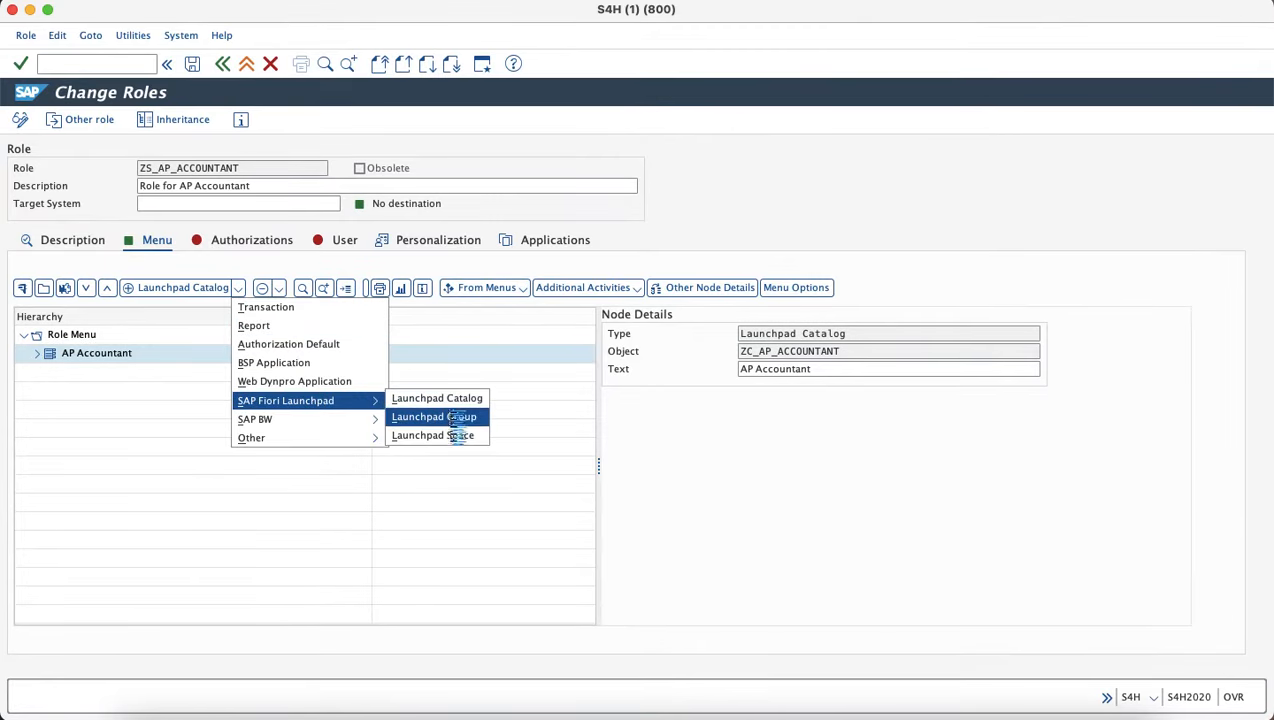
left_click(455, 417)
key("super+Tab")
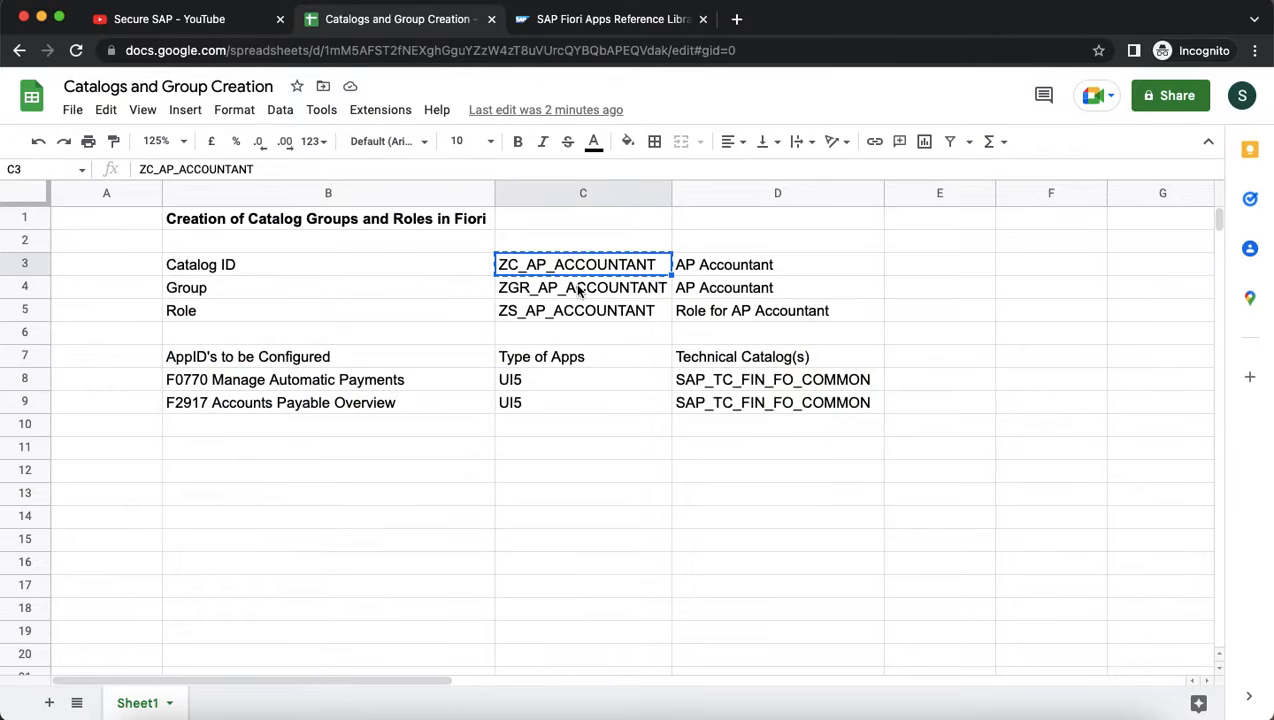
left_click(578, 288)
key("super+c")
key("super+Tab")
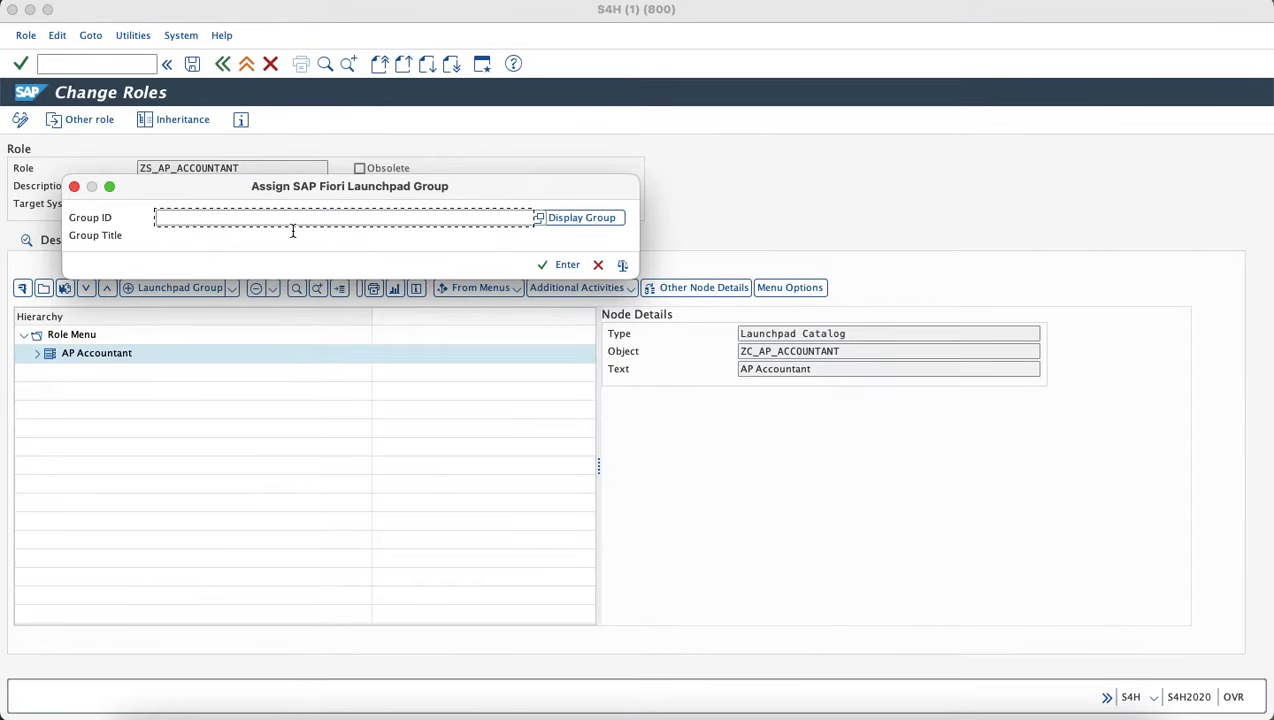
key("super+v")
left_click(545, 266)
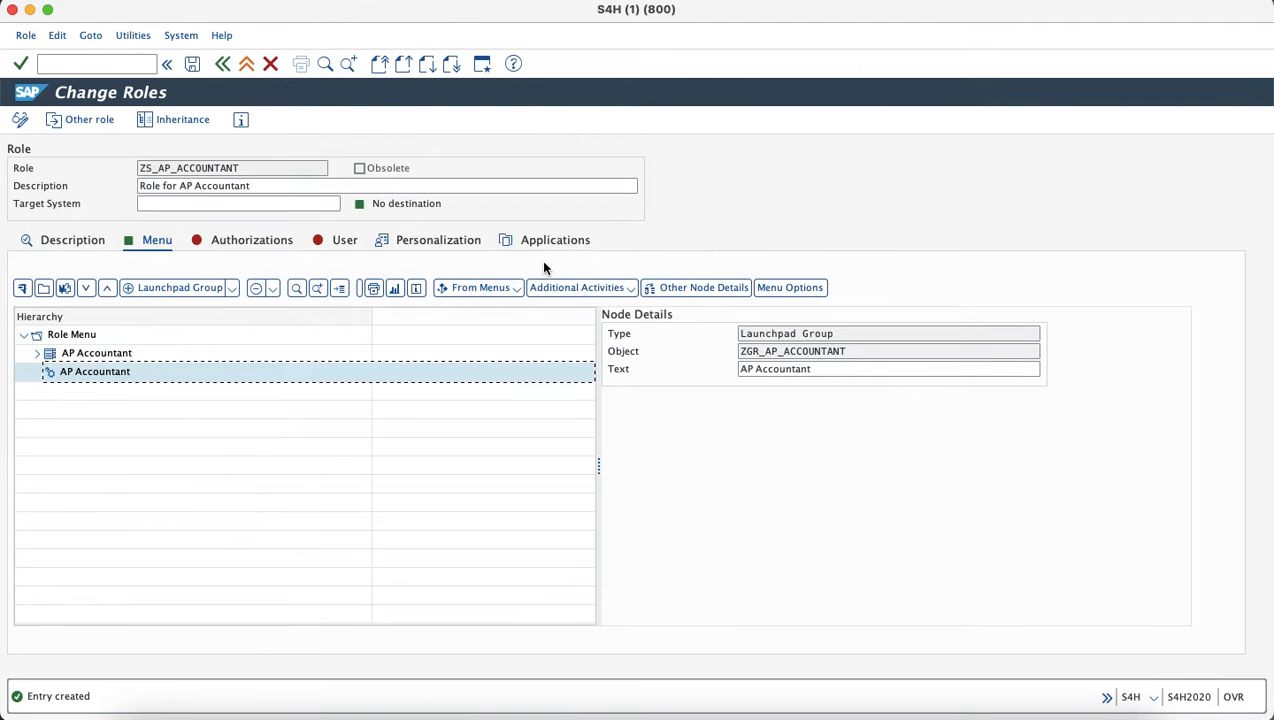
Expand the AP Accountant catalog to check its services, then select the AP Accountant group.
left_click(107, 357)
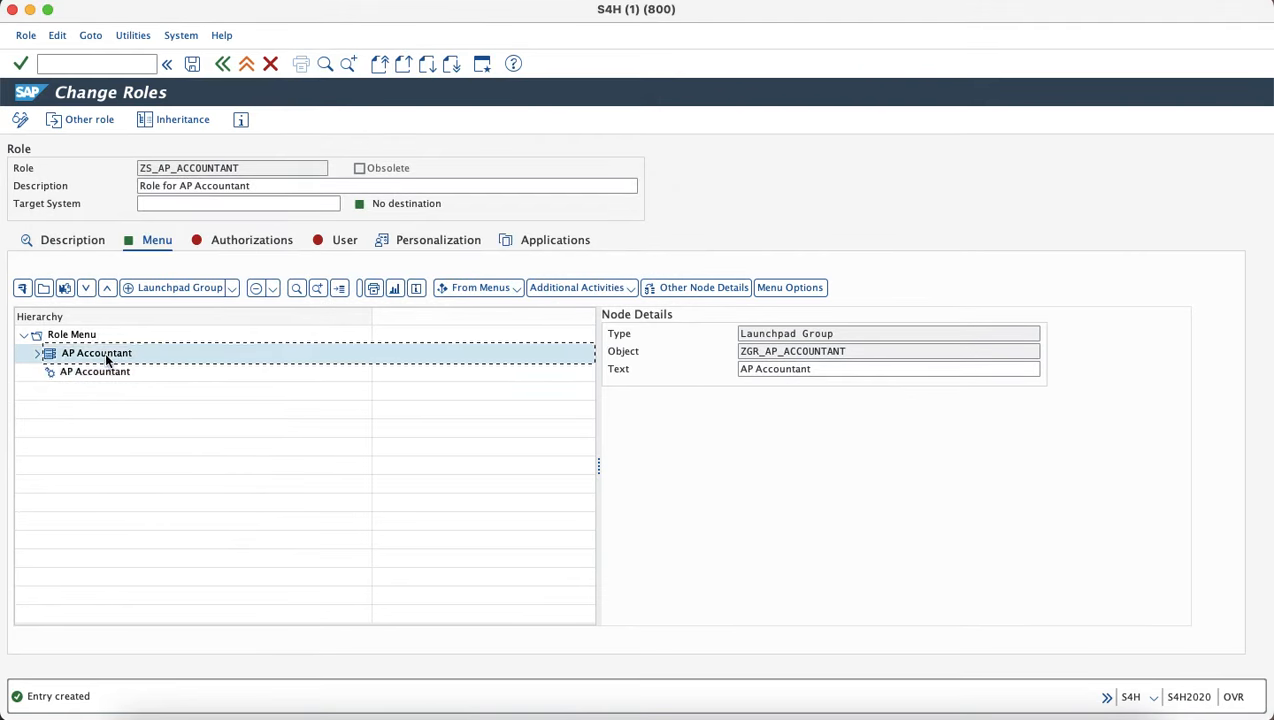
left_click_drag(107, 371, 107, 360)
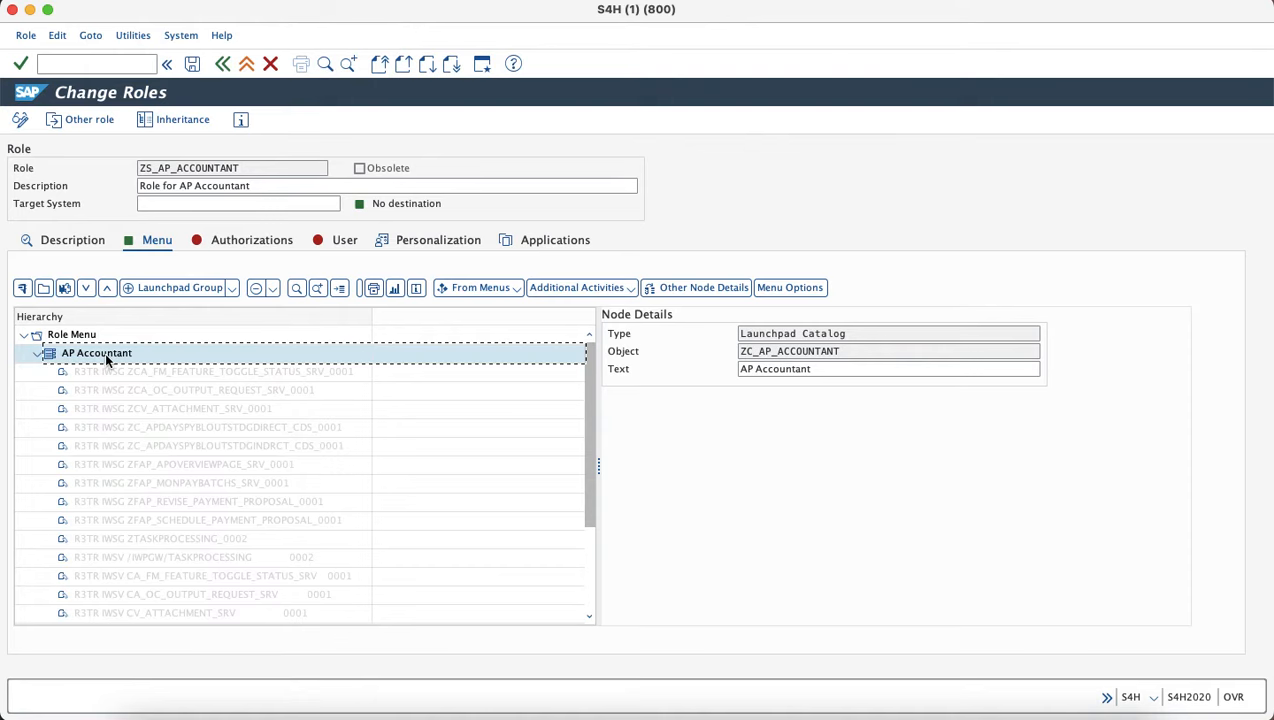
left_click_drag(853, 336, 705, 337)
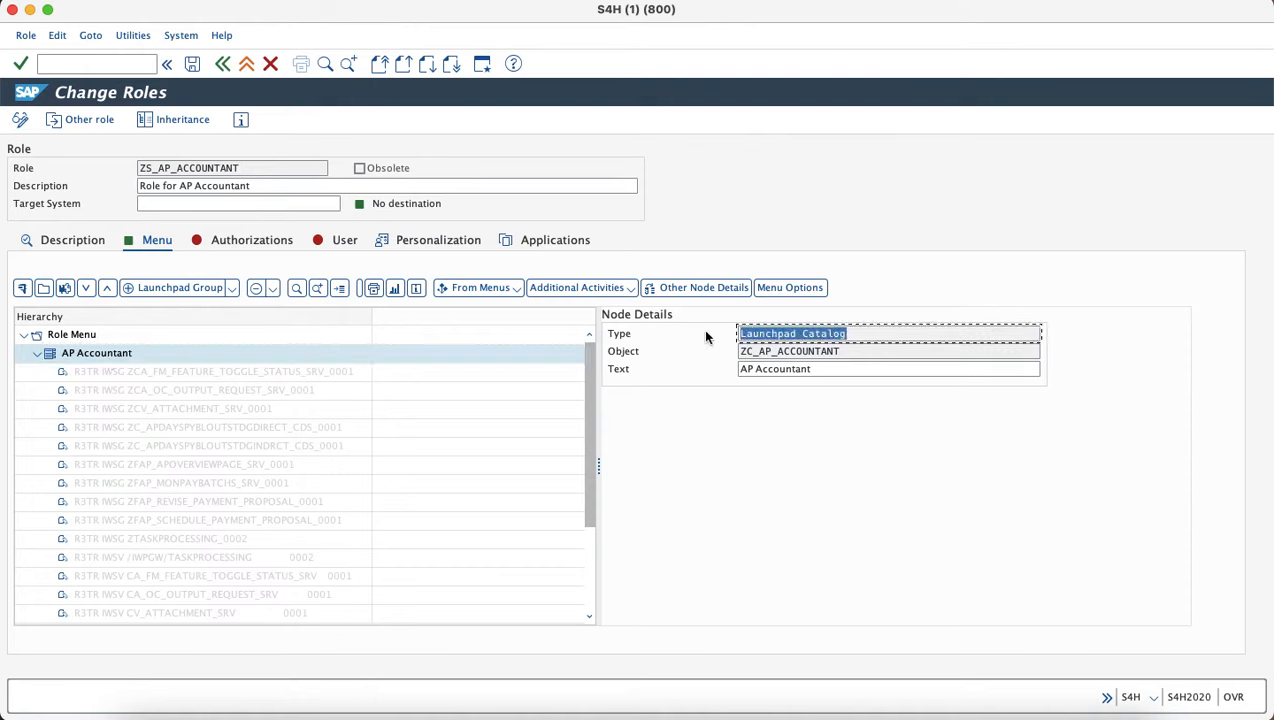
left_click(36, 354)
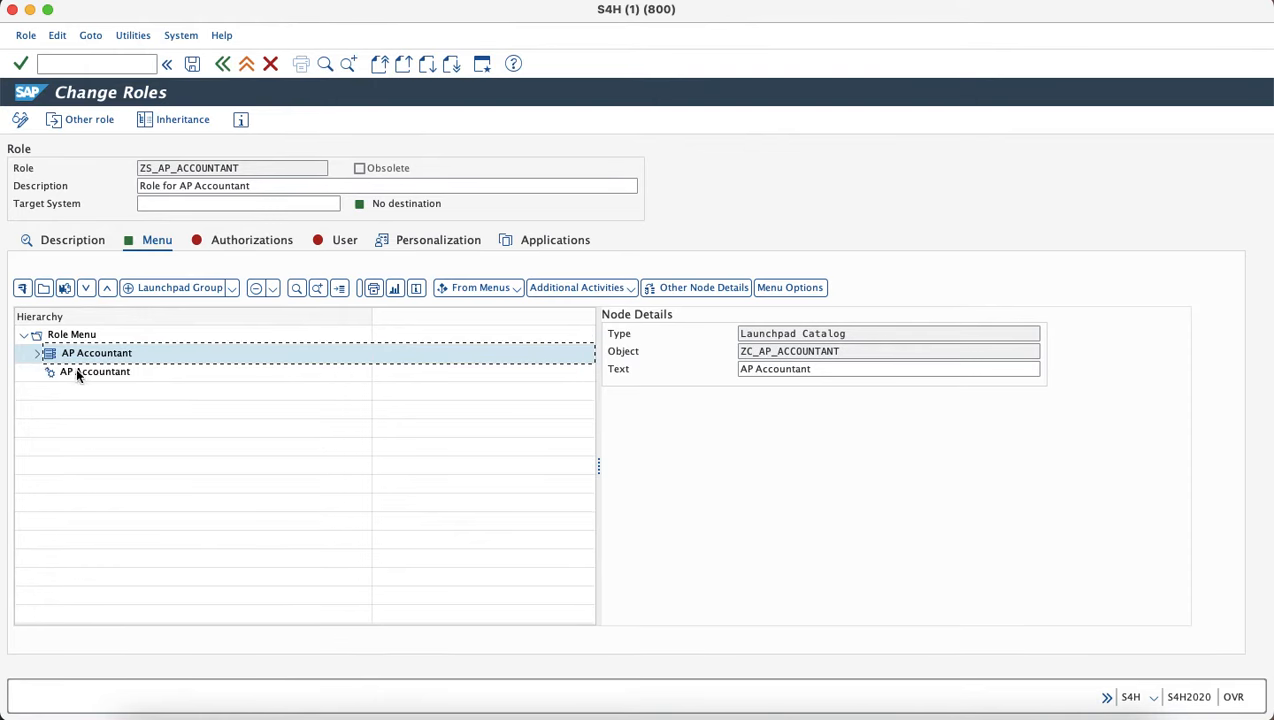
left_click(78, 373)
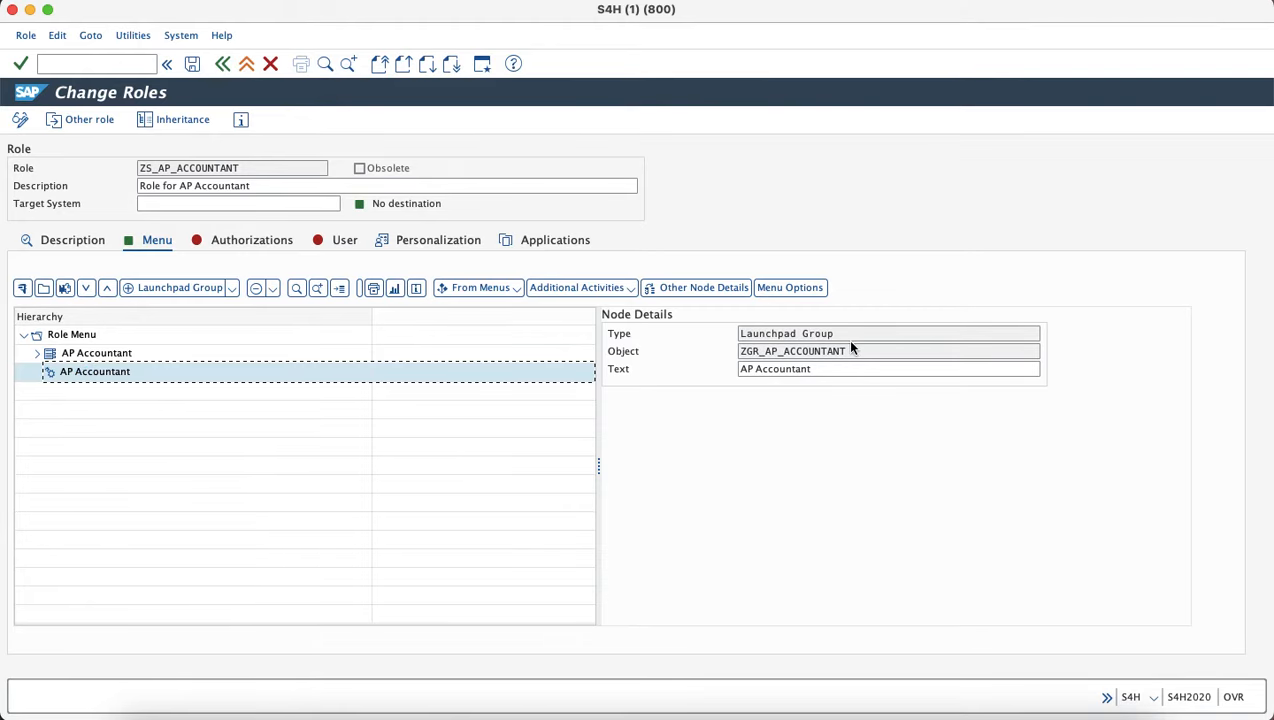
Save the role, open its authorization data, and grant full authorization for all organizational levels.
left_click(278, 250)
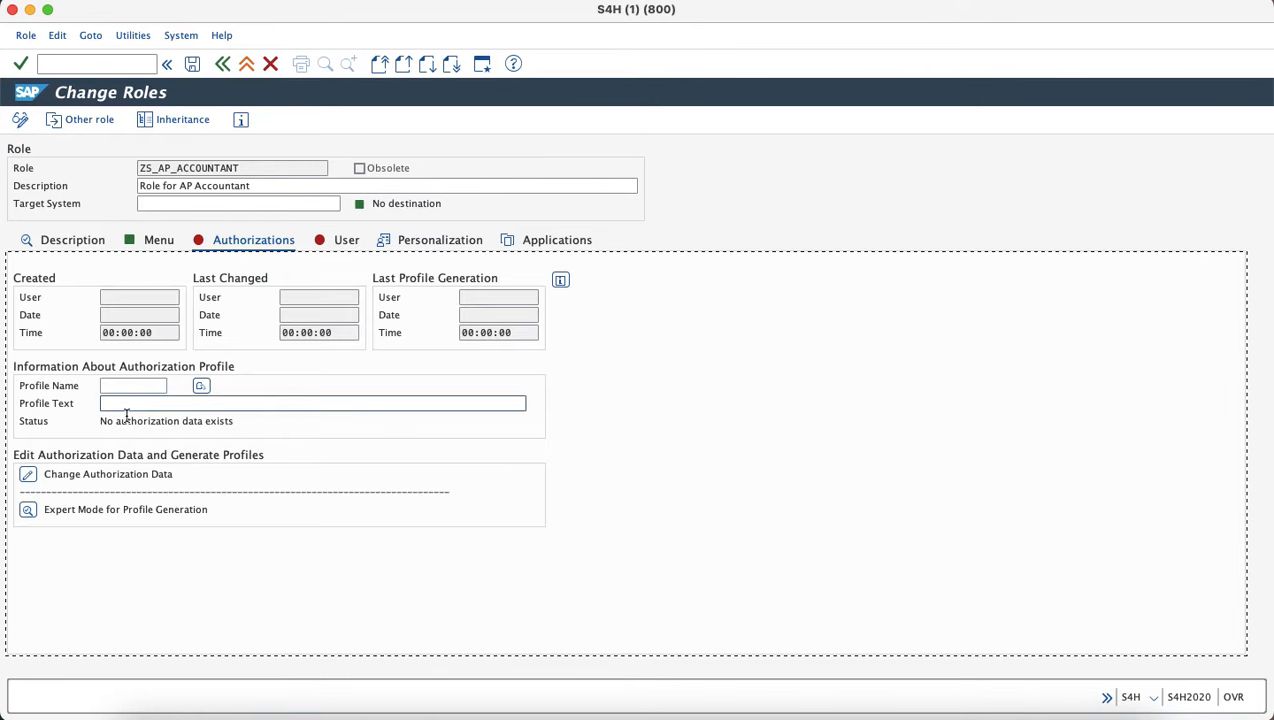
left_click(29, 475)
left_click(244, 216)
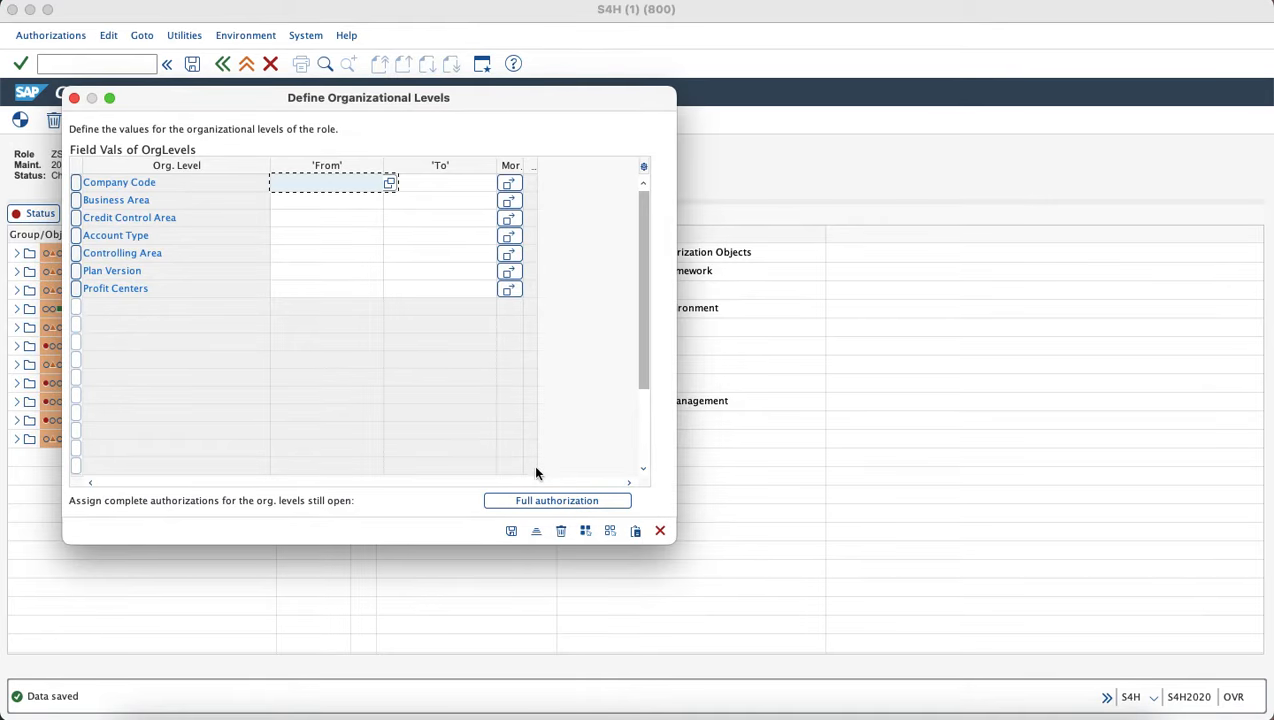
left_click(528, 499)
left_click(510, 530)
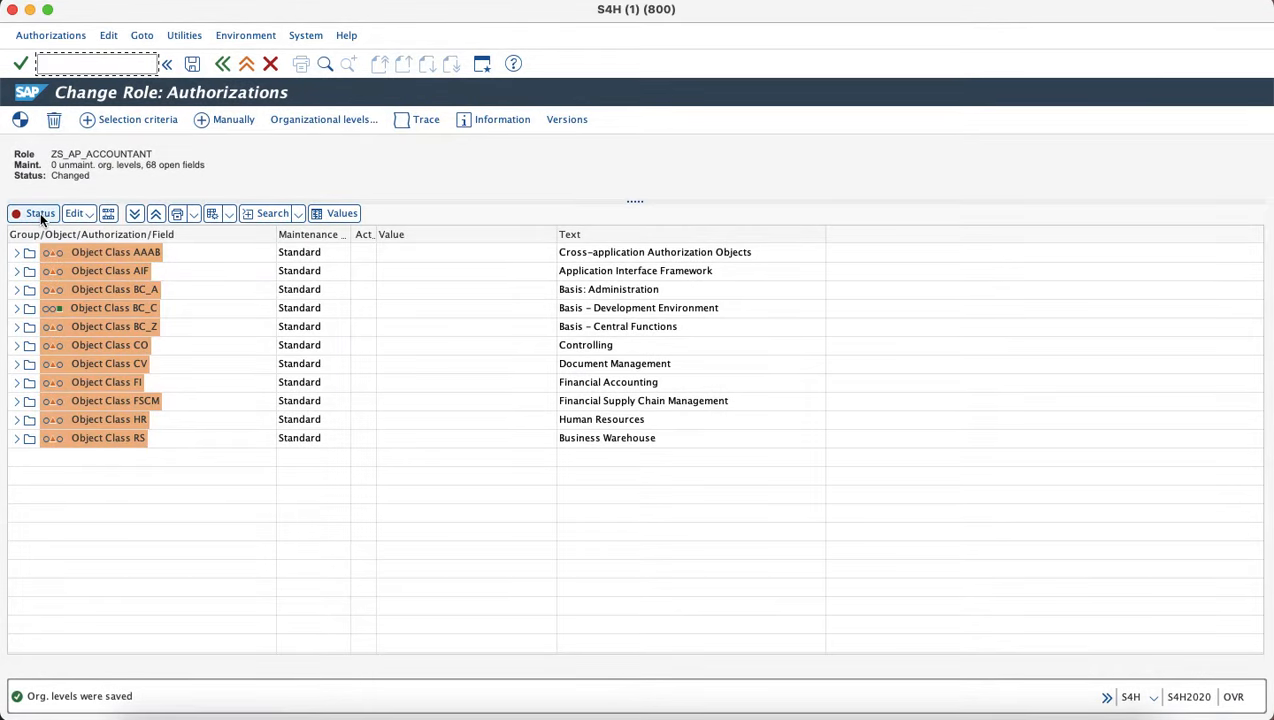
Grant full authorization to all unmaintained fields and generate profile T-SH170507.
left_click(40, 215)
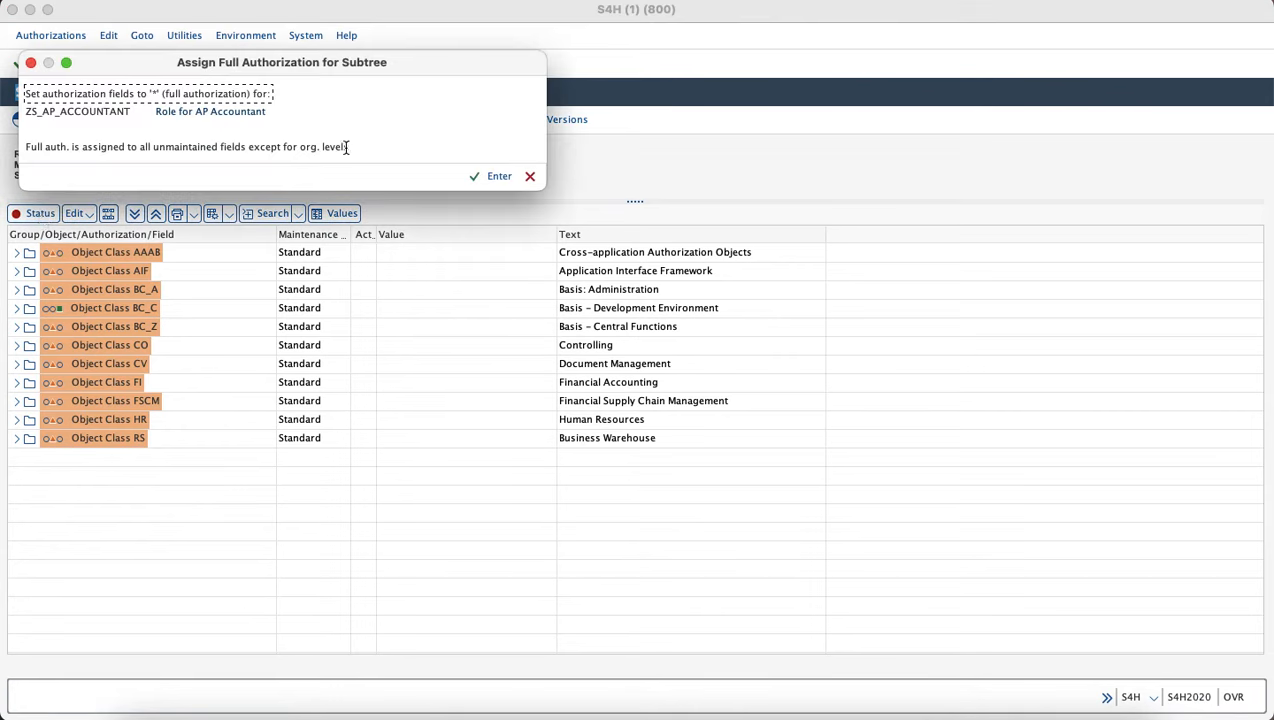
left_click(498, 176)
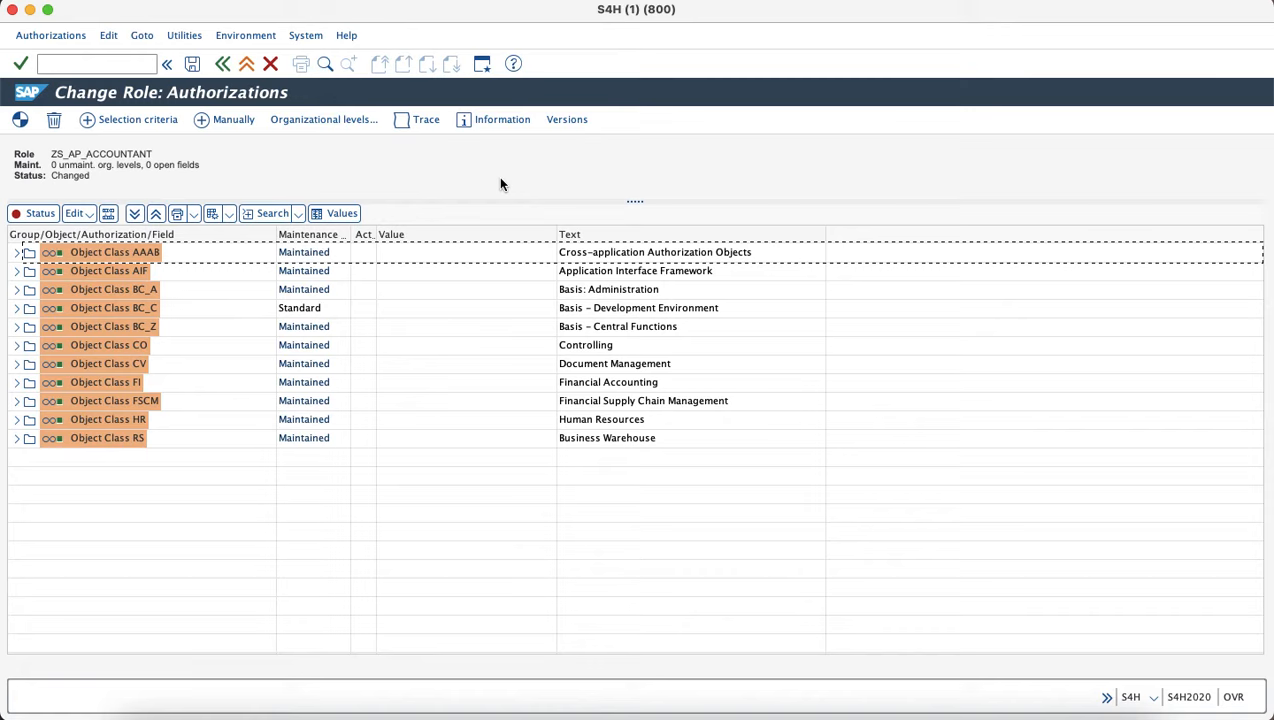
left_click(192, 63)
left_click(330, 159)
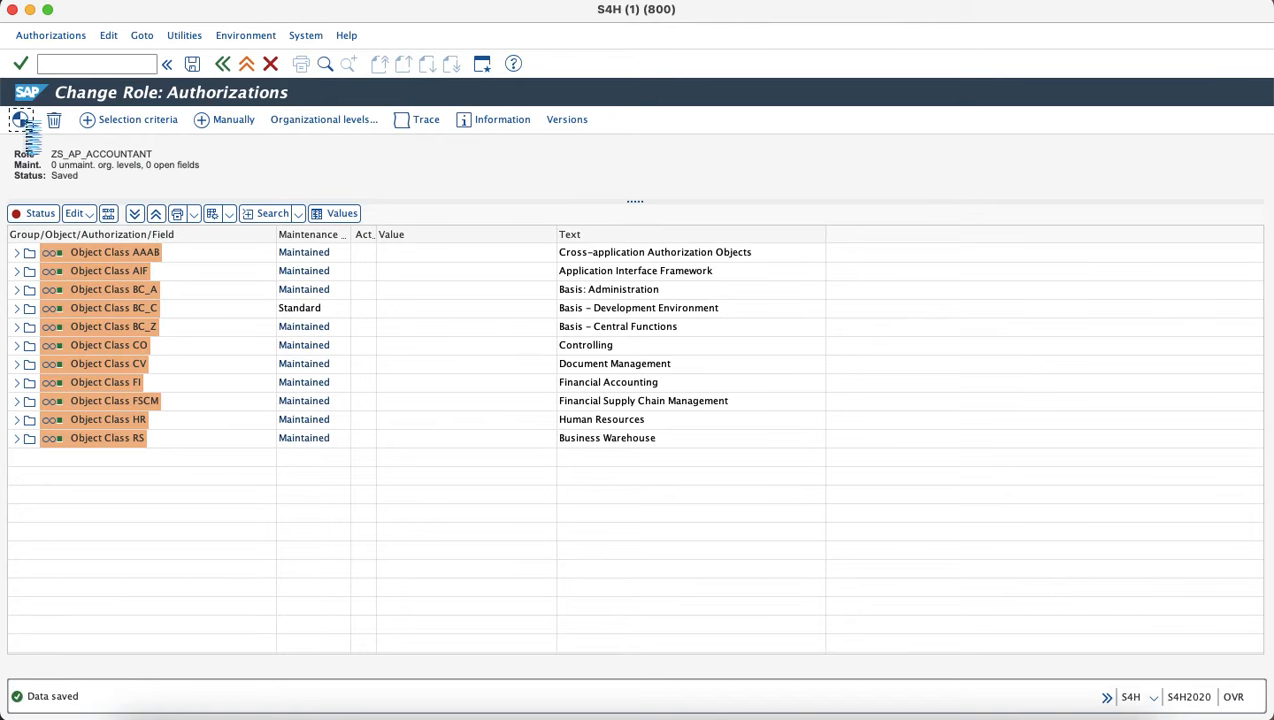
left_click(226, 68)
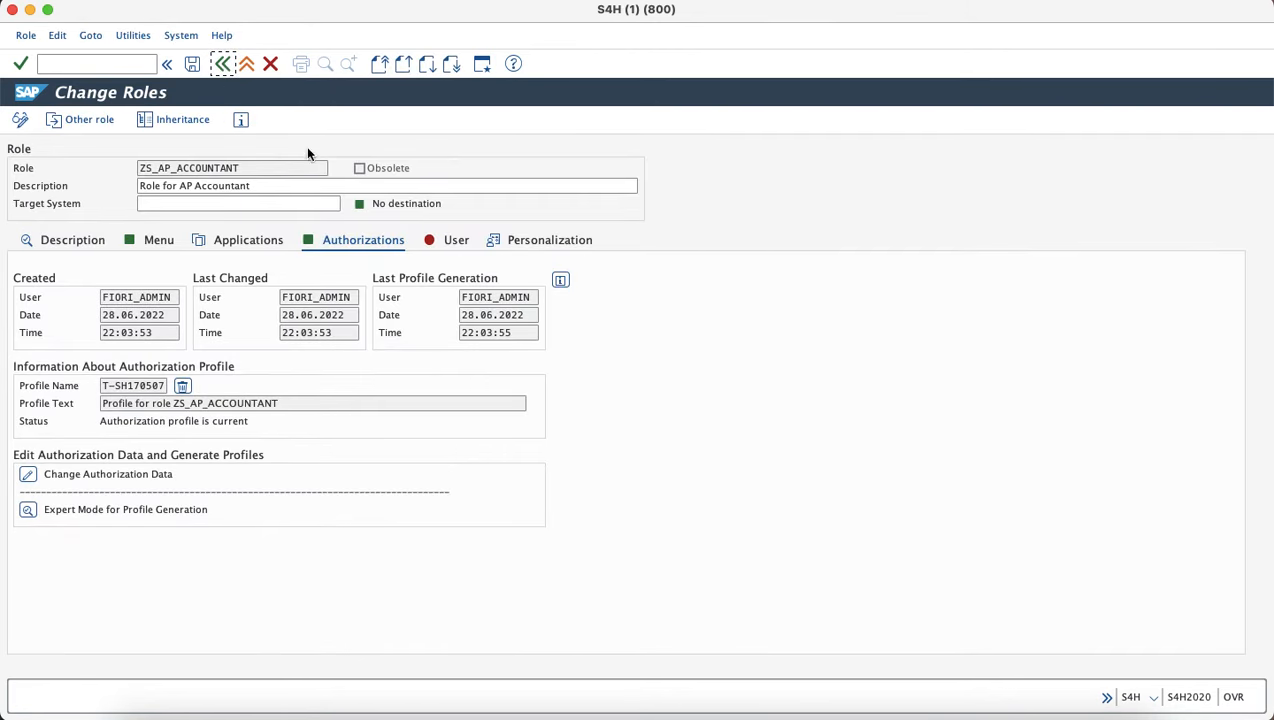
Assign the Fiori demo user on the role's User tab.
left_click(443, 243)
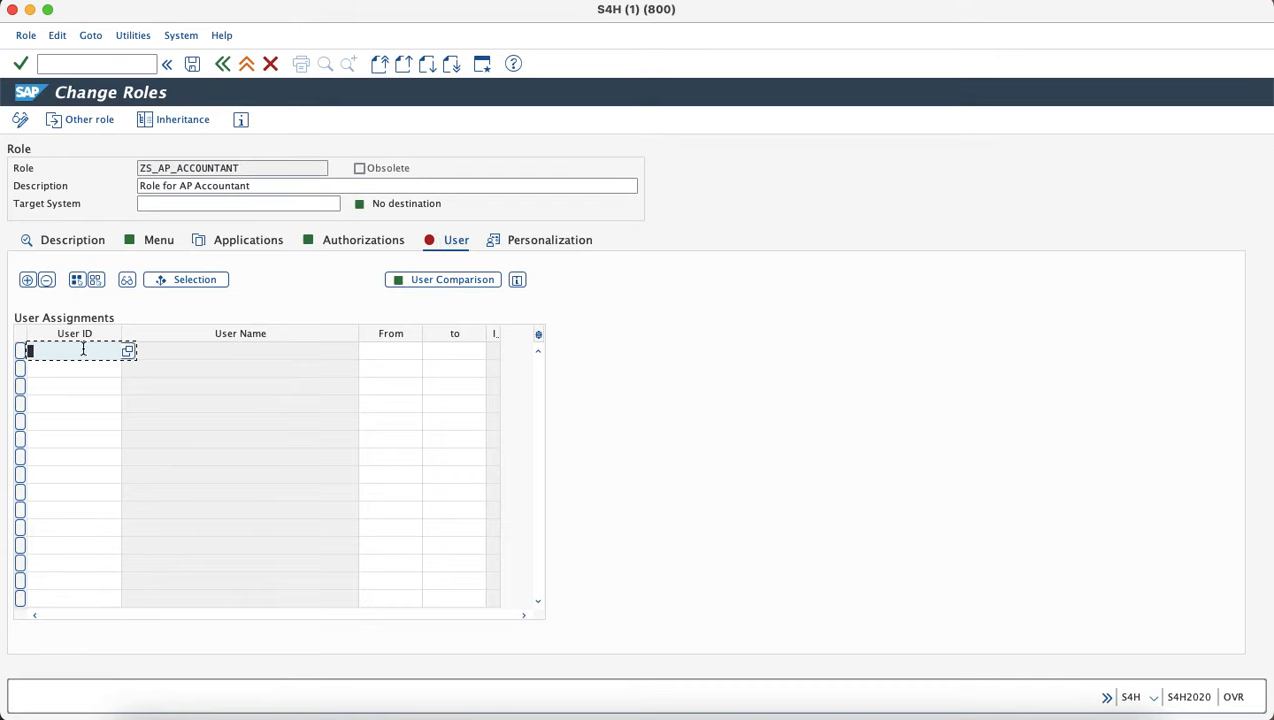
type("FIORI_DEMO")
key("Return")
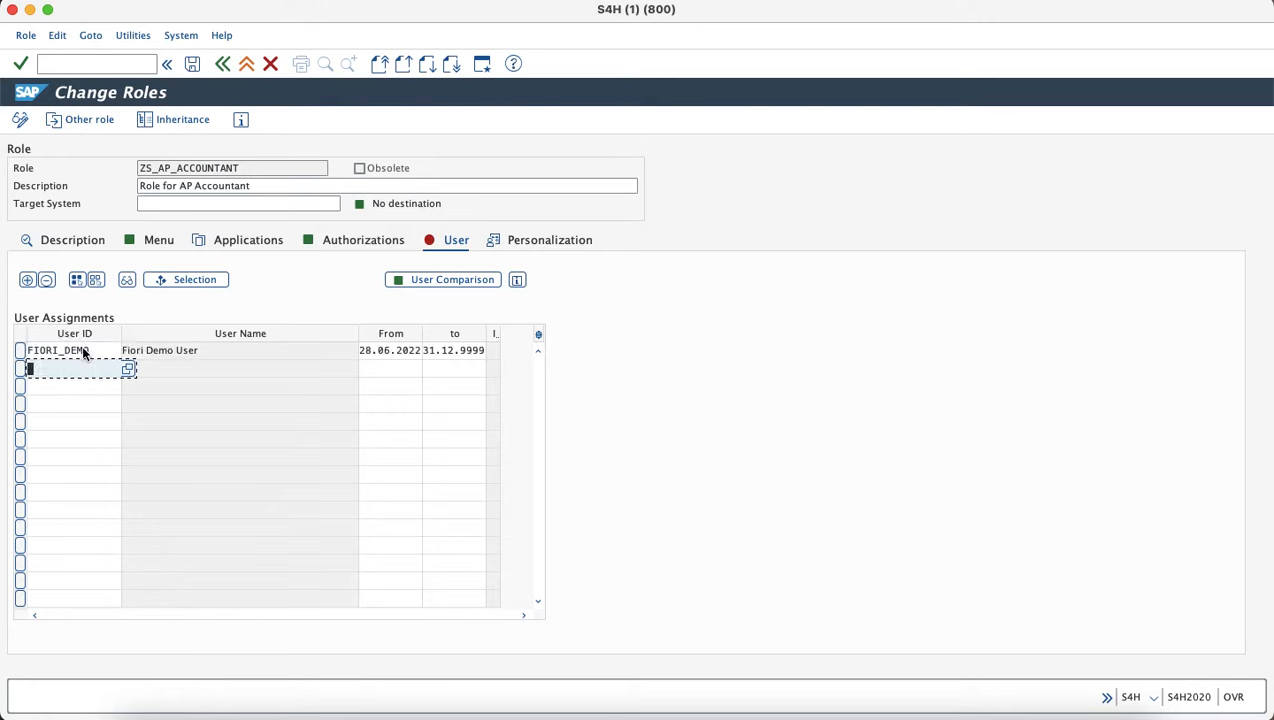
Save the role, run a full user master comparison, and copy the assigned user ID.
left_click(437, 283)
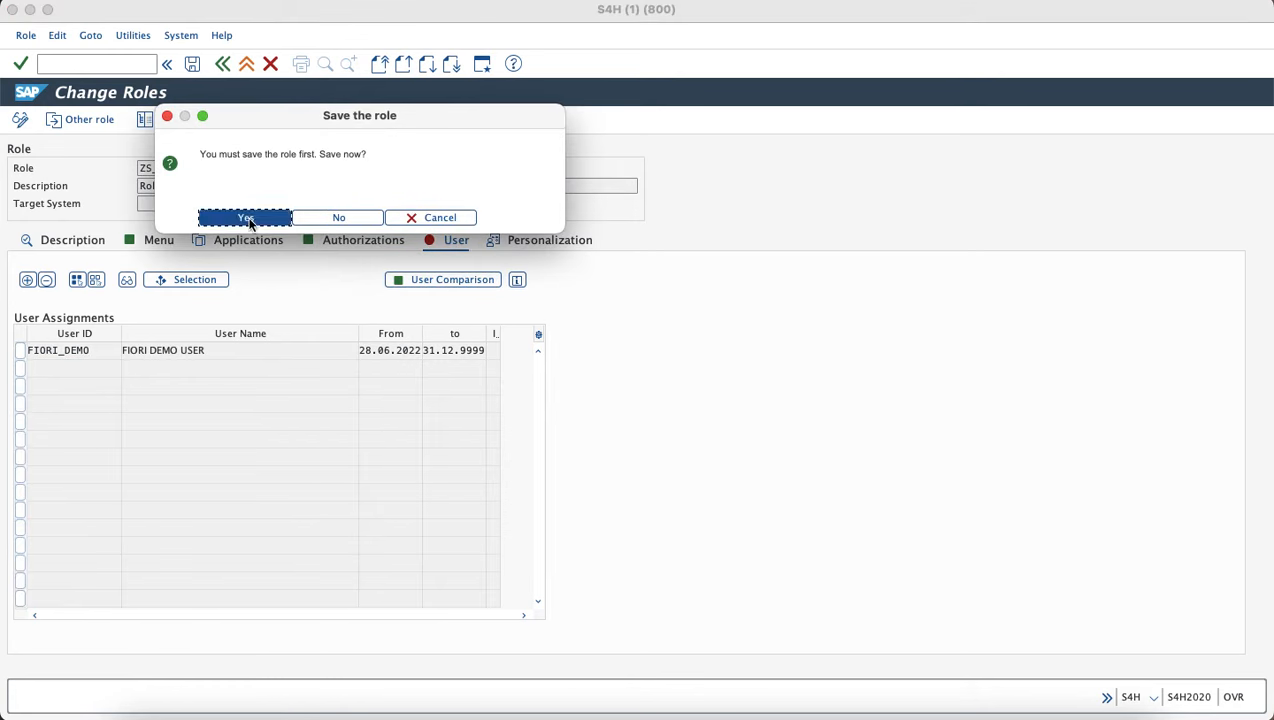
left_click(246, 218)
left_click(352, 213)
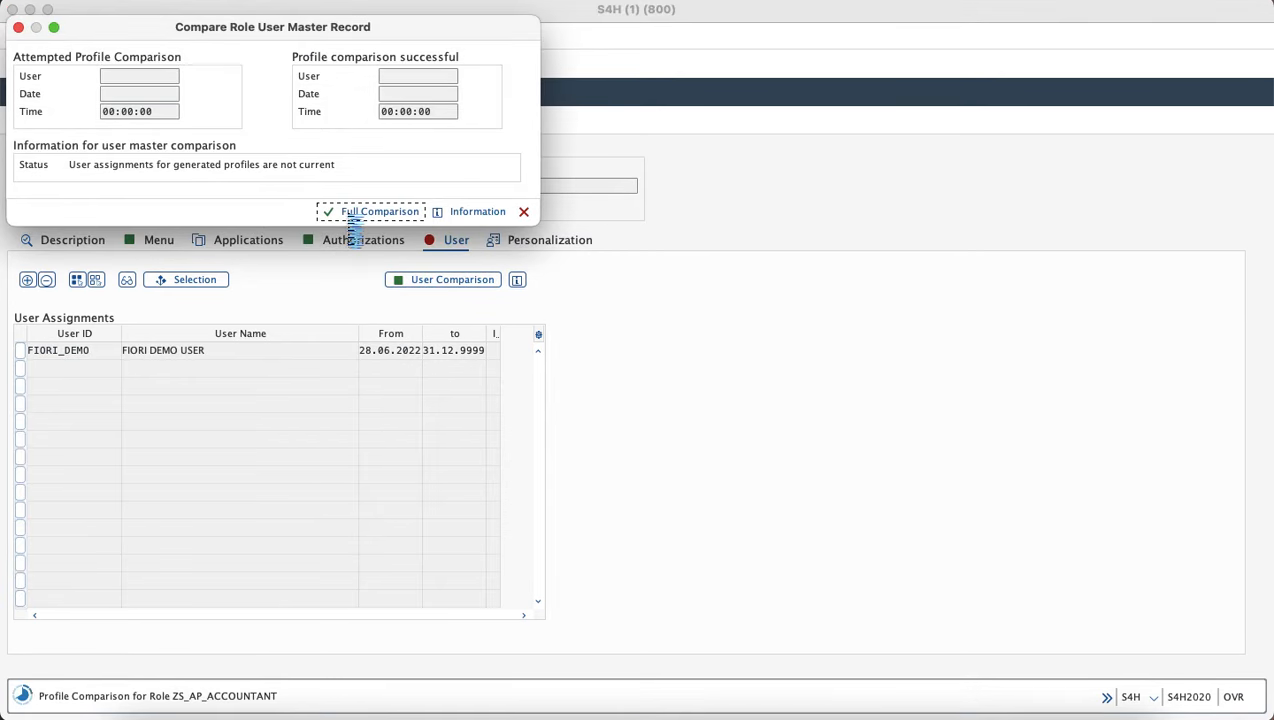
left_click(523, 211)
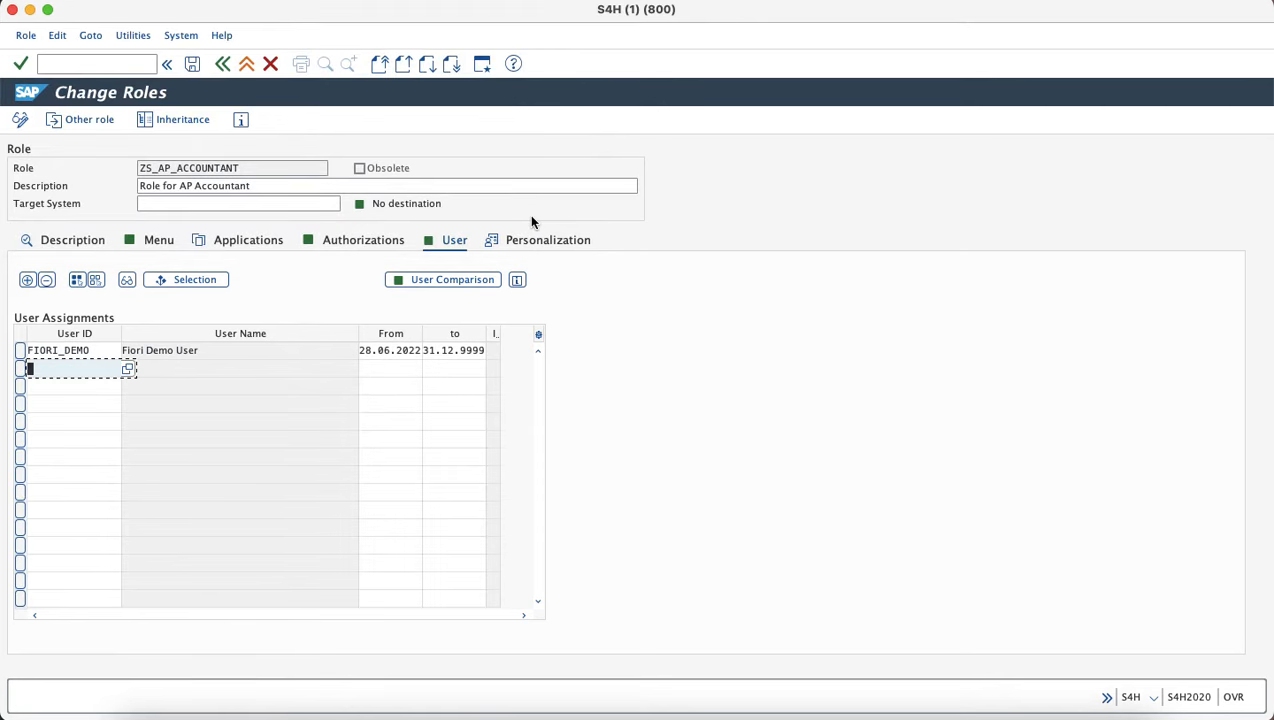
left_click(192, 64)
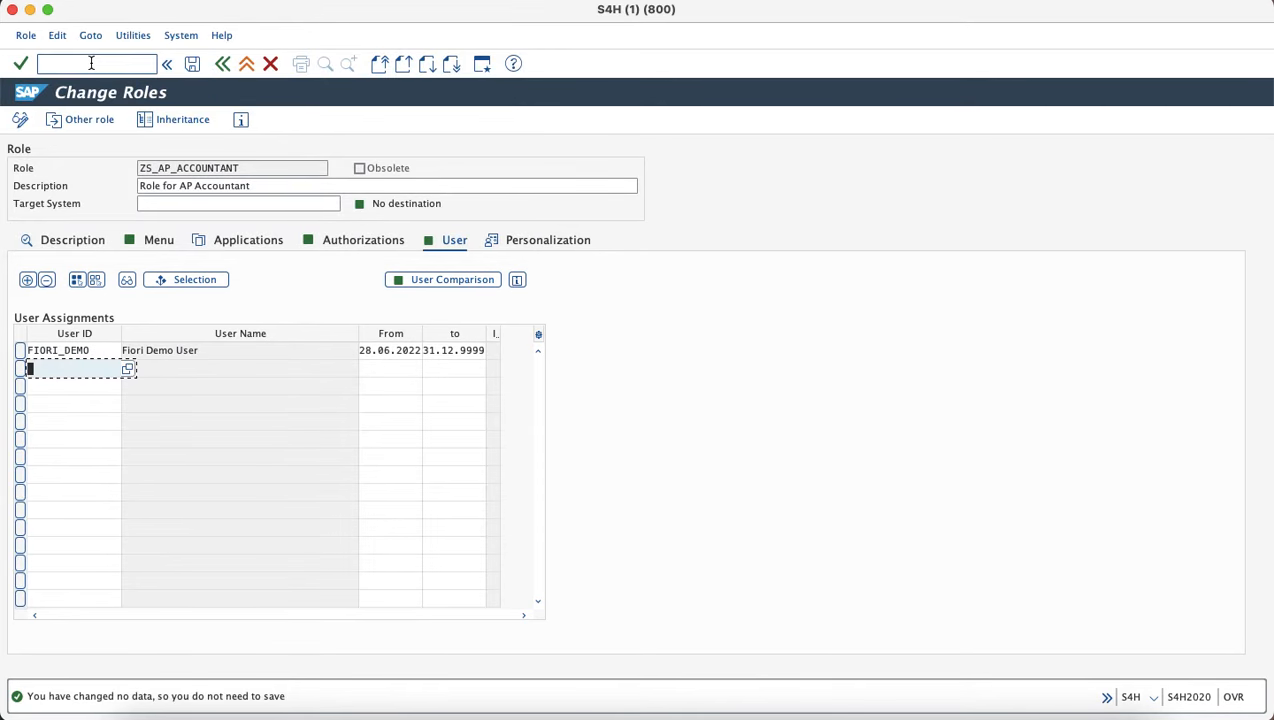
left_click_drag(92, 350, 12, 352)
key("super+c")
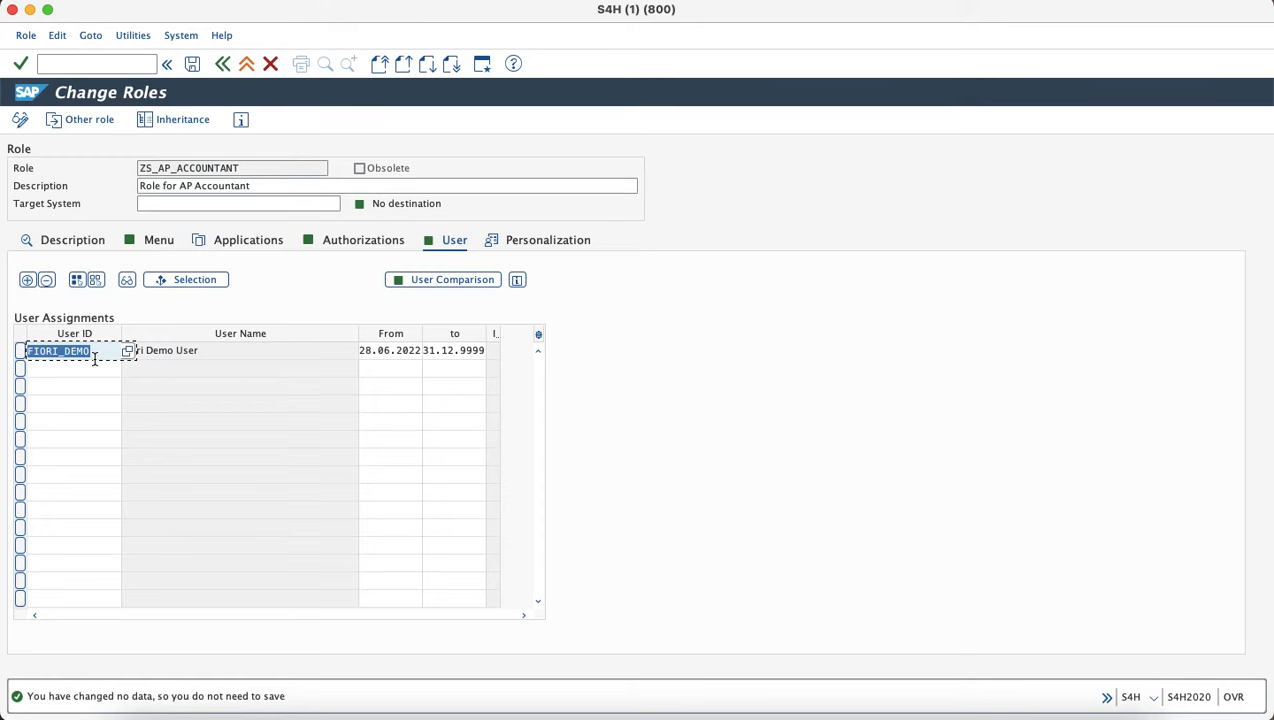
left_click(90, 63)
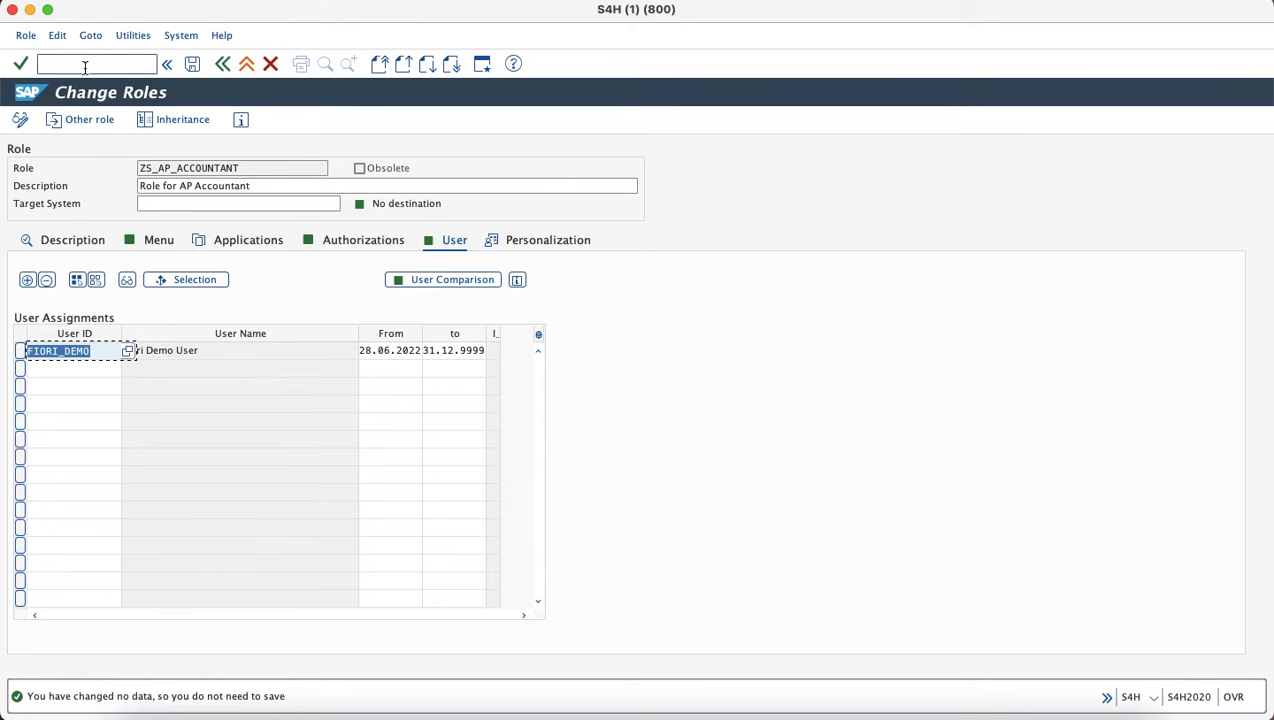
End the session with /nex, log on to S4H-2020 as the demo user, and start the Fiori Launchpad.
type("/nex")
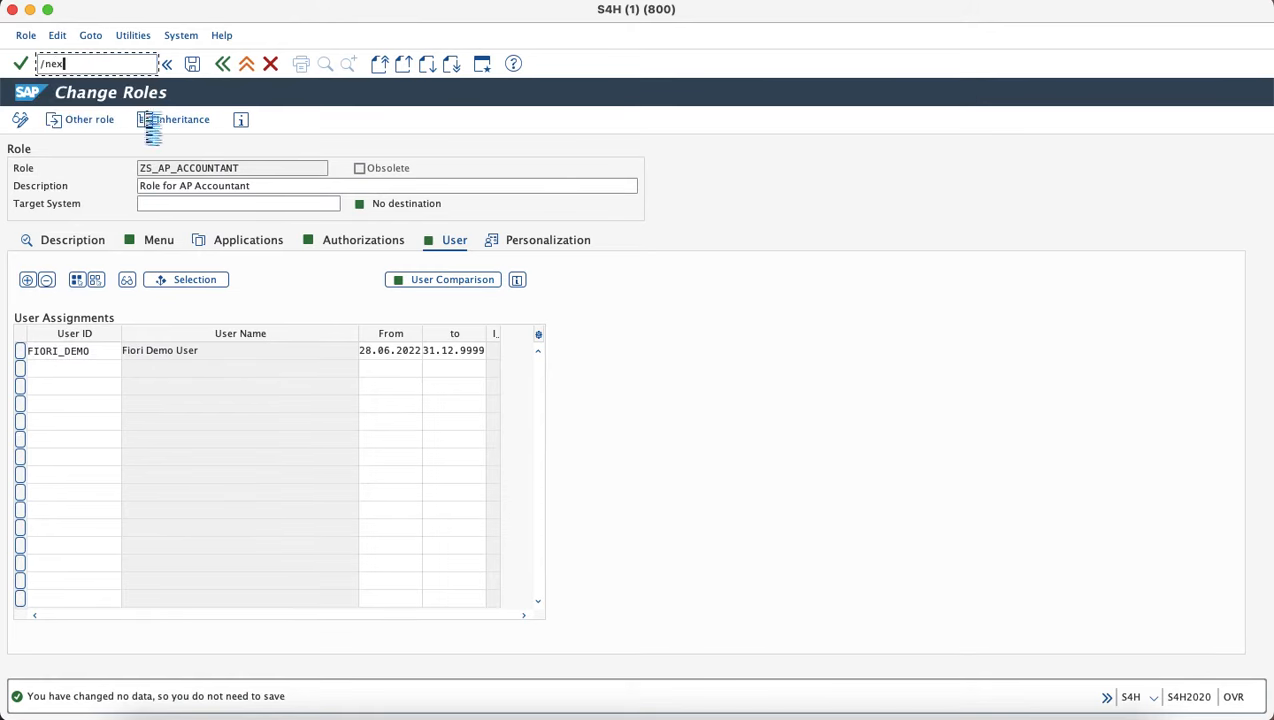
key("Return")
double_click(144, 114)
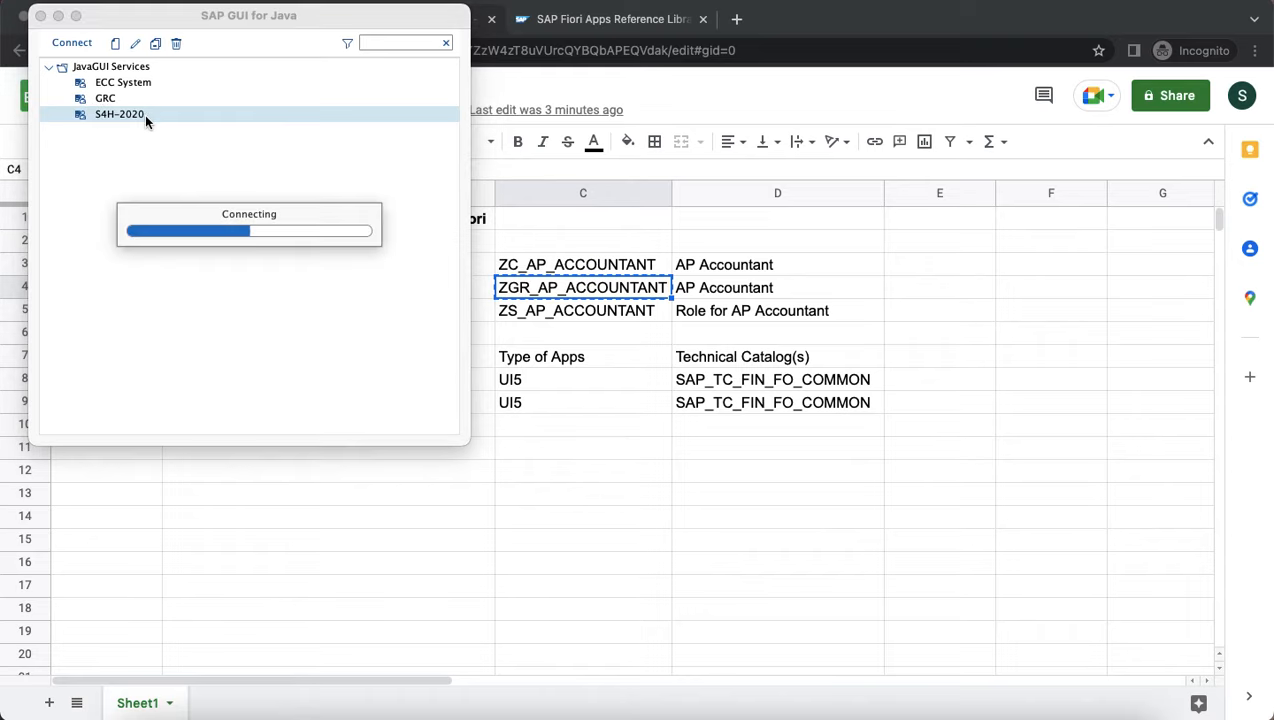
key("super+v")
key("Tab")
type("123456789012")
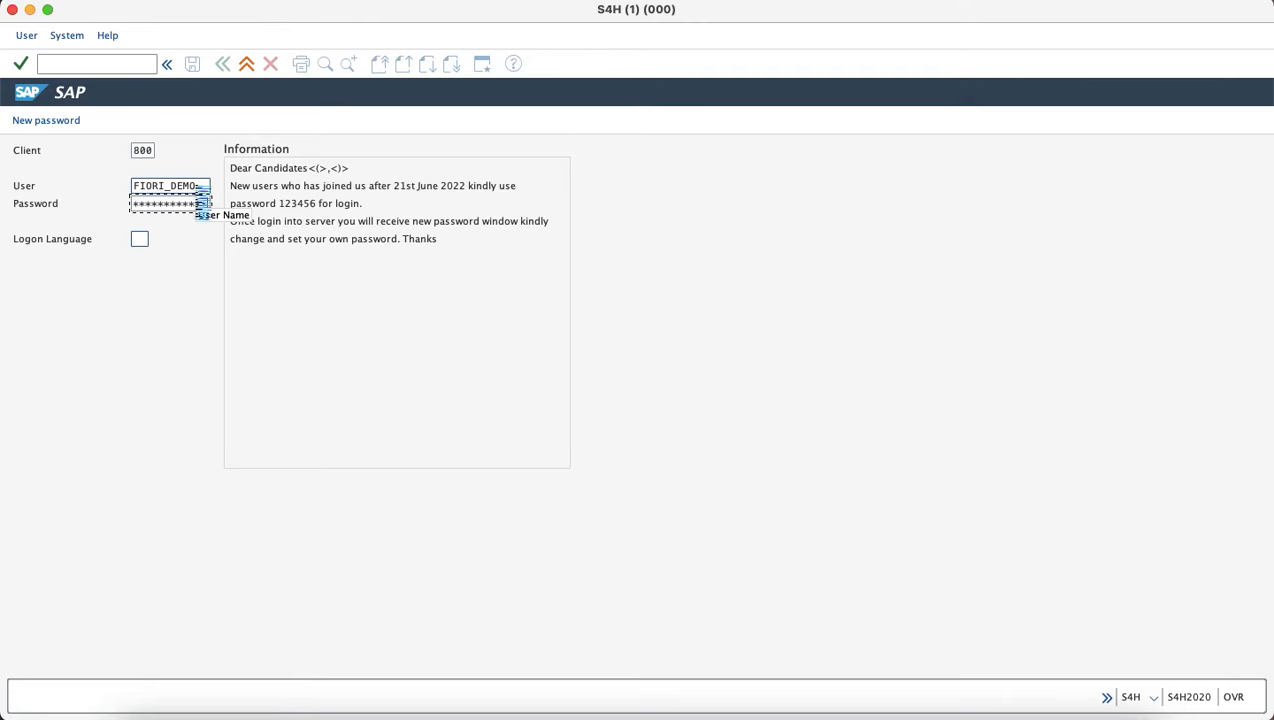
key("Return")
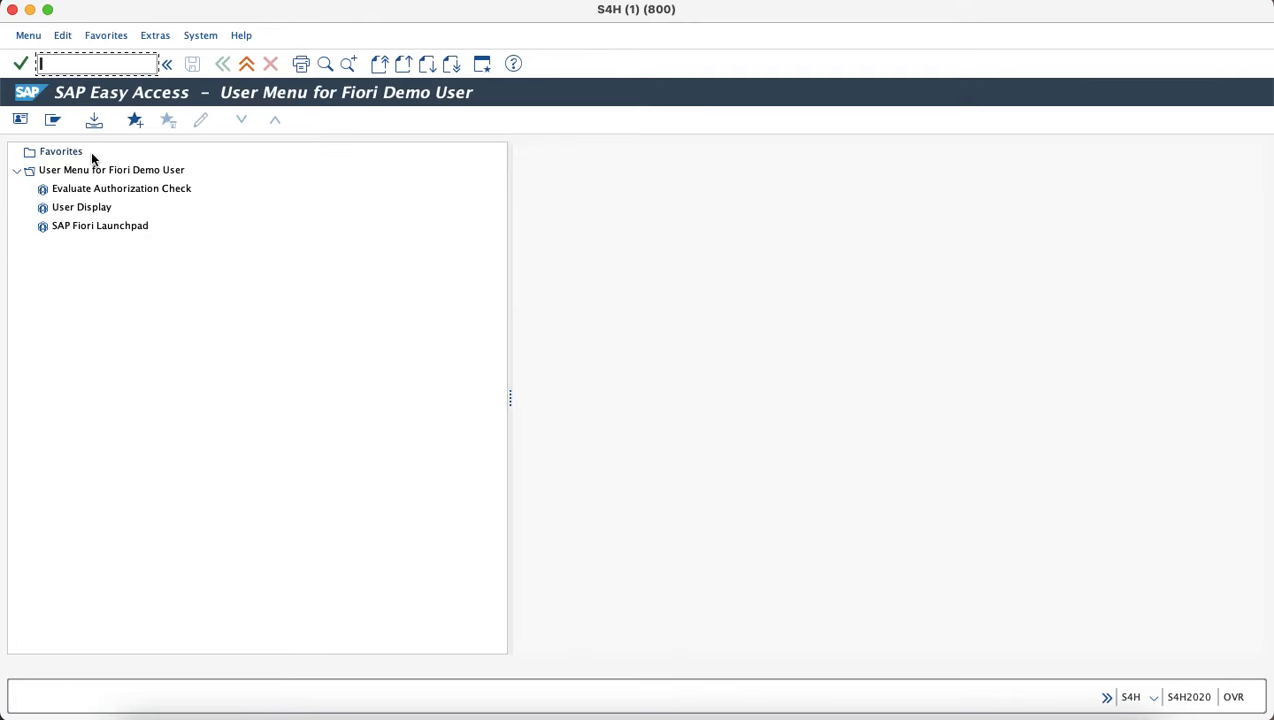
double_click(103, 225)
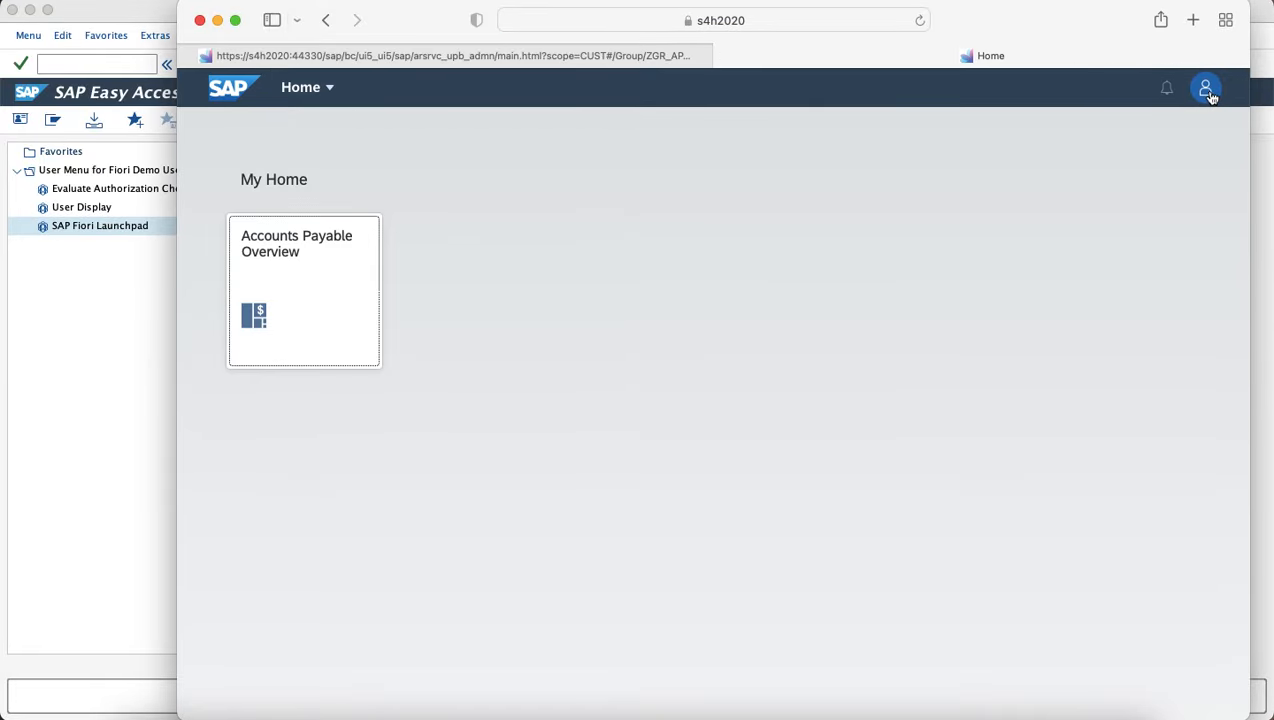
Sign out of the Fiori Launchpad and close the browser window.
left_click(1205, 88)
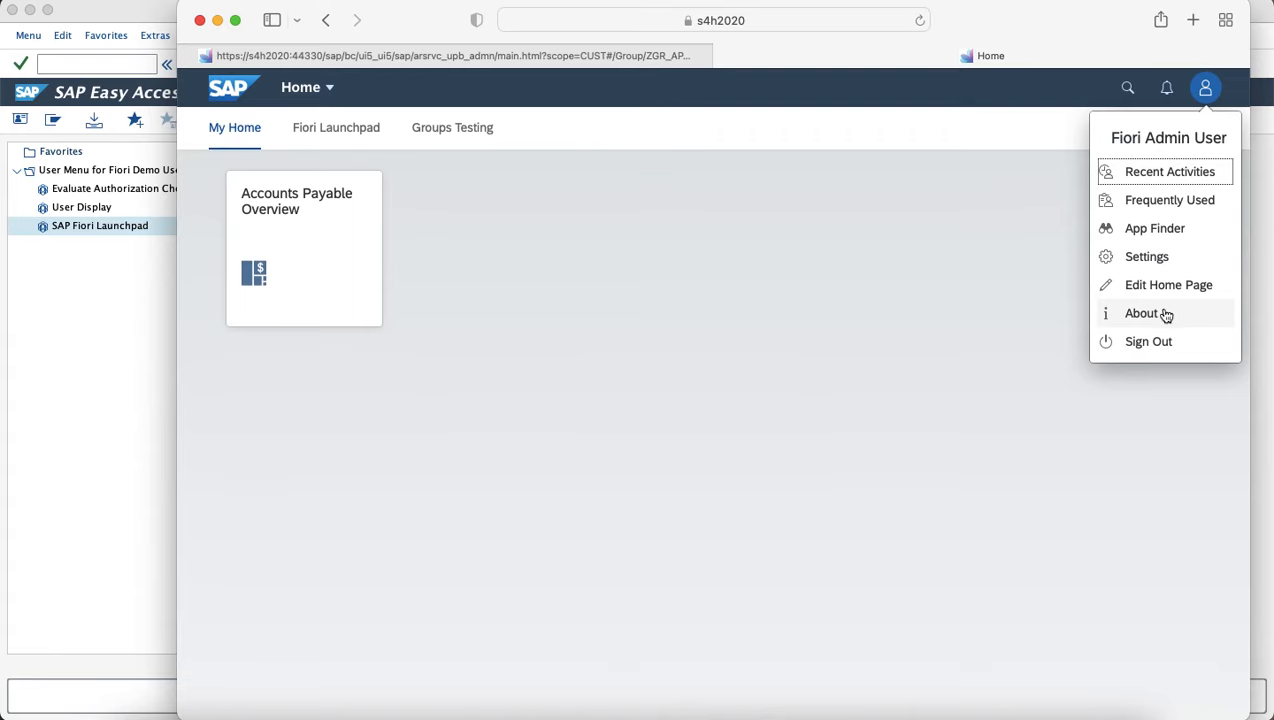
left_click(1152, 344)
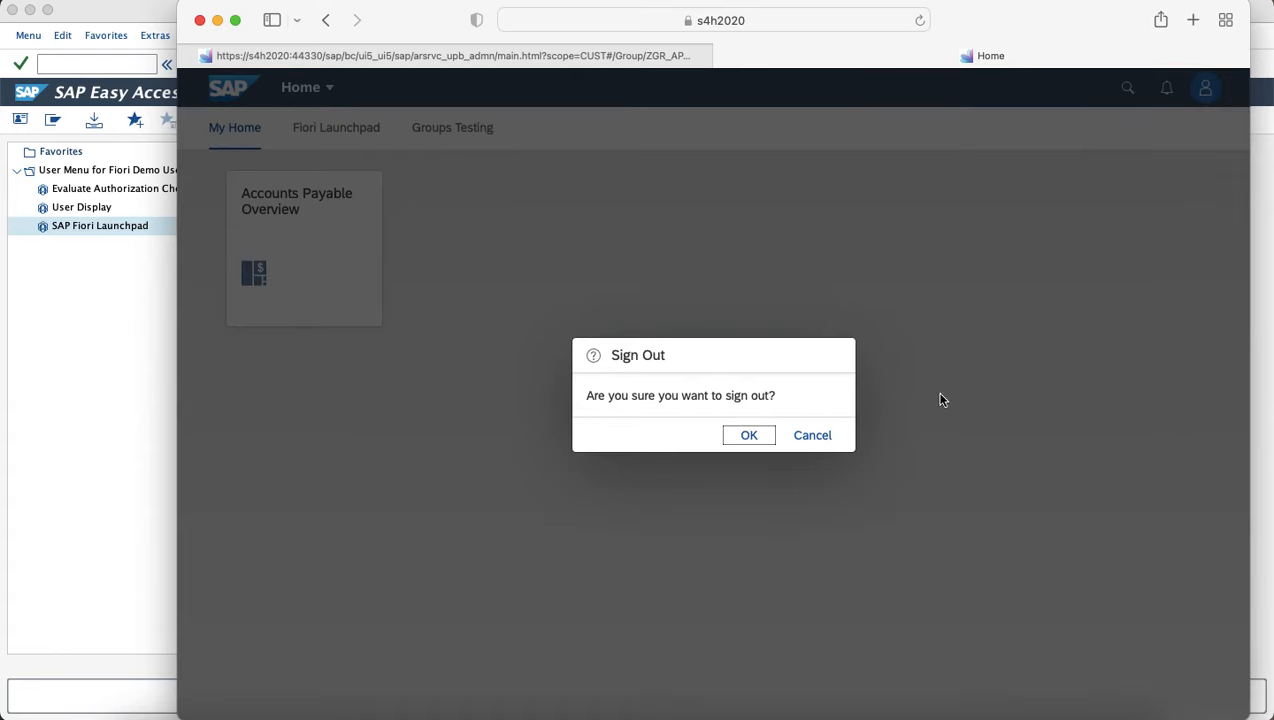
left_click(749, 435)
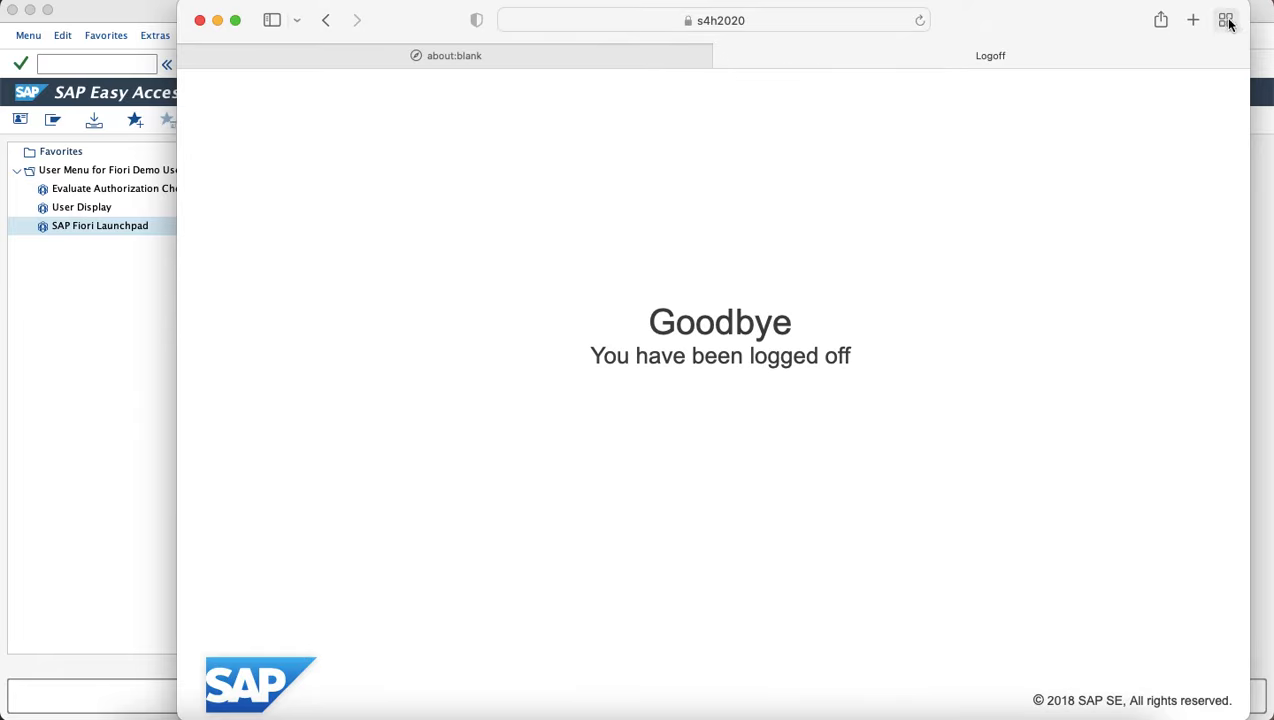
left_click(200, 20)
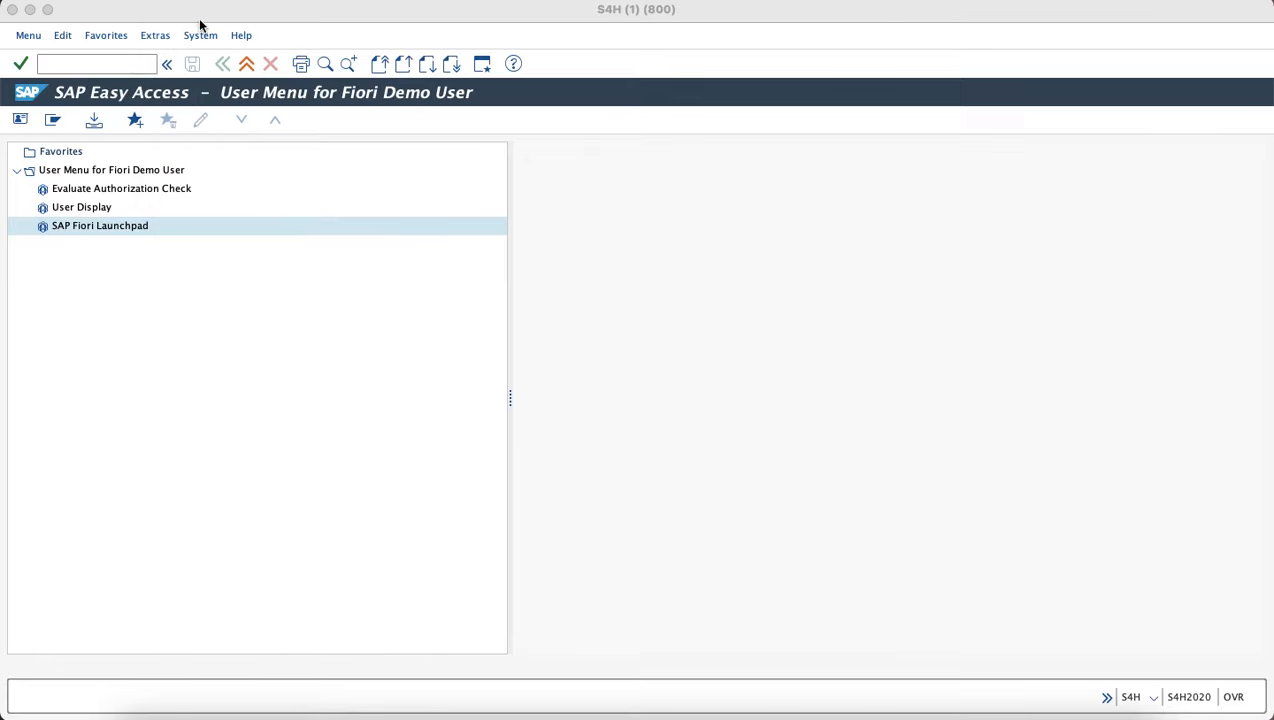
Relaunch the Launchpad and log in as the demo user to see the two AP Accountant tiles.
double_click(110, 225)
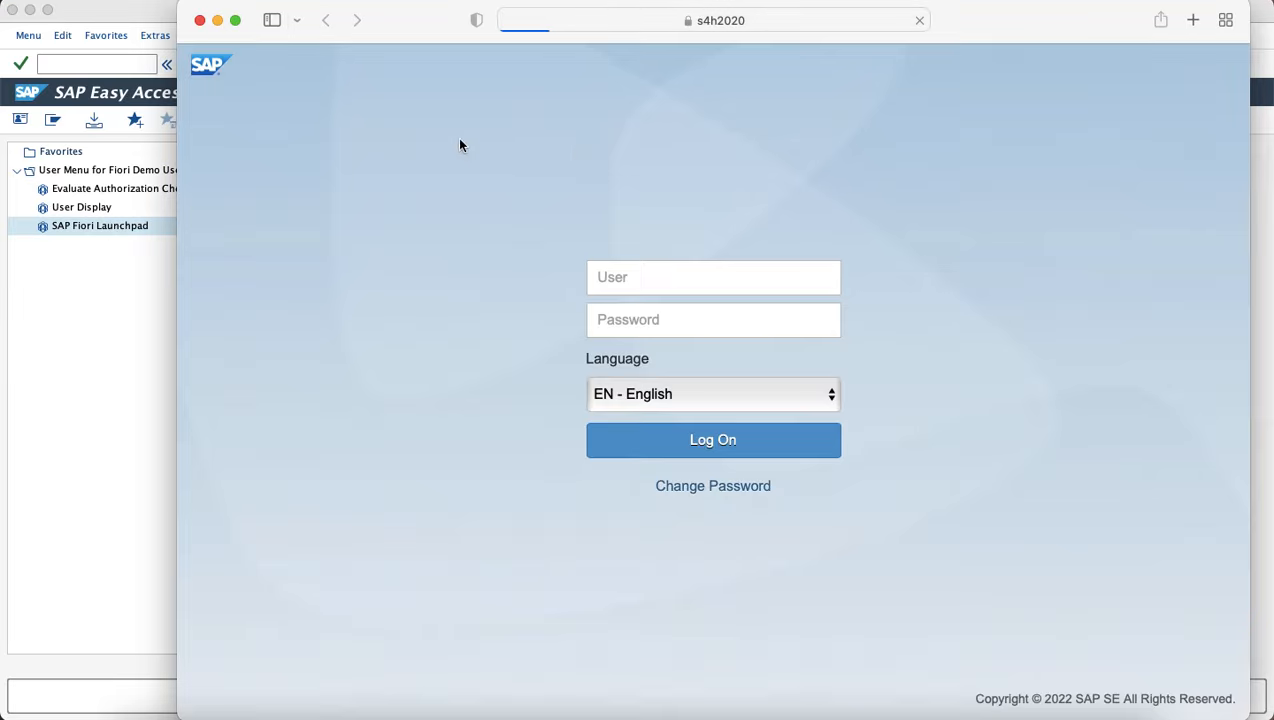
left_click(643, 285)
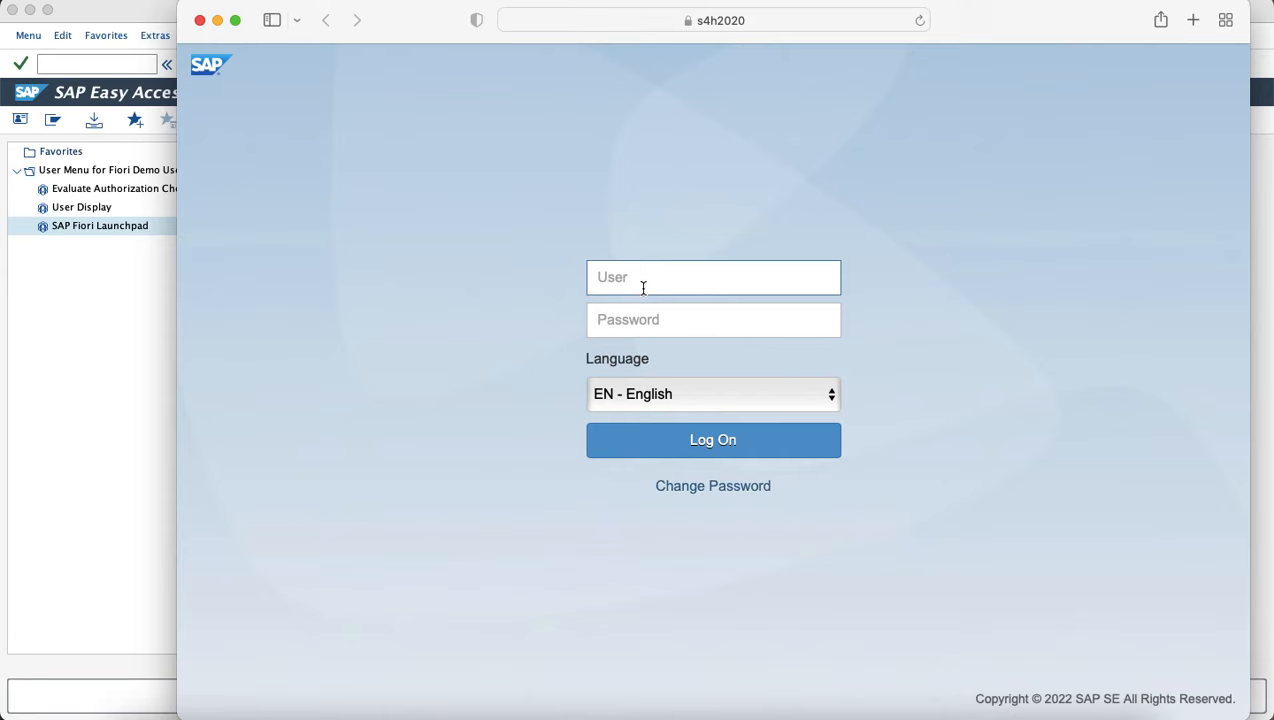
type("FIORI_DEMO")
key("Tab")
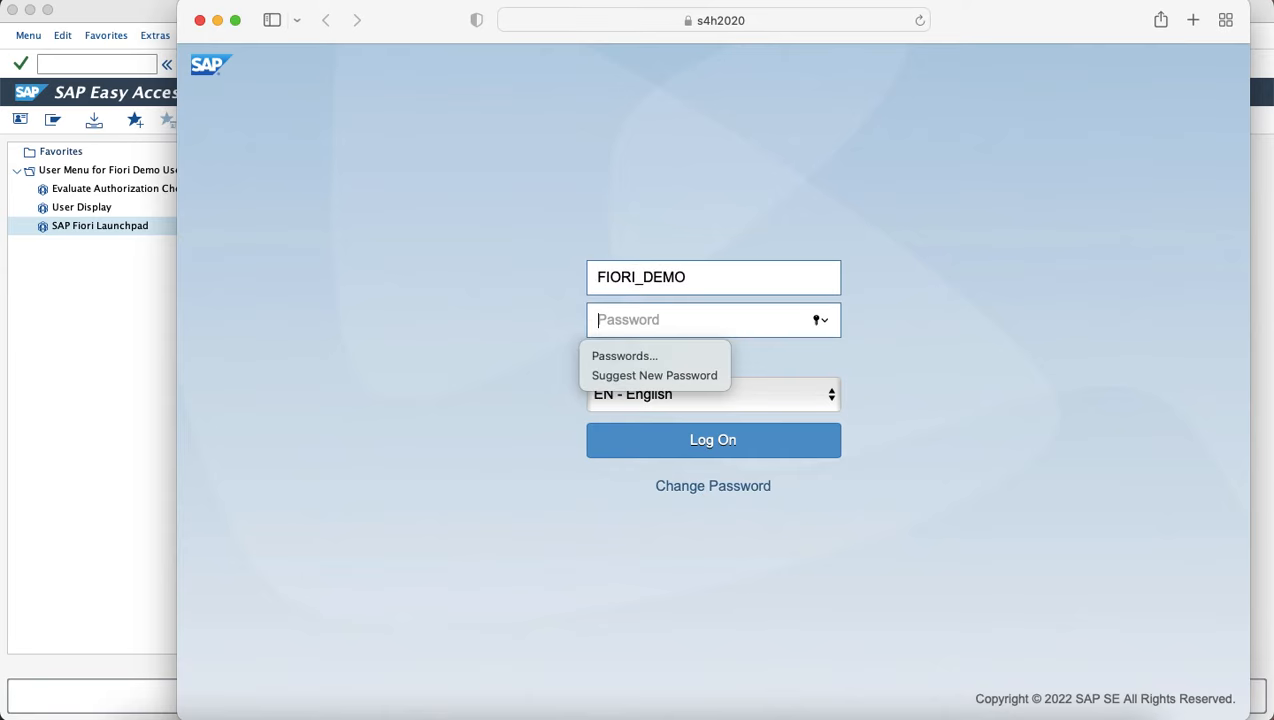
type("•")
key("BackSpace")
key("BackSpace")
key("BackSpace")
key("BackSpace")
type("•••••••••••••")
key("Return")
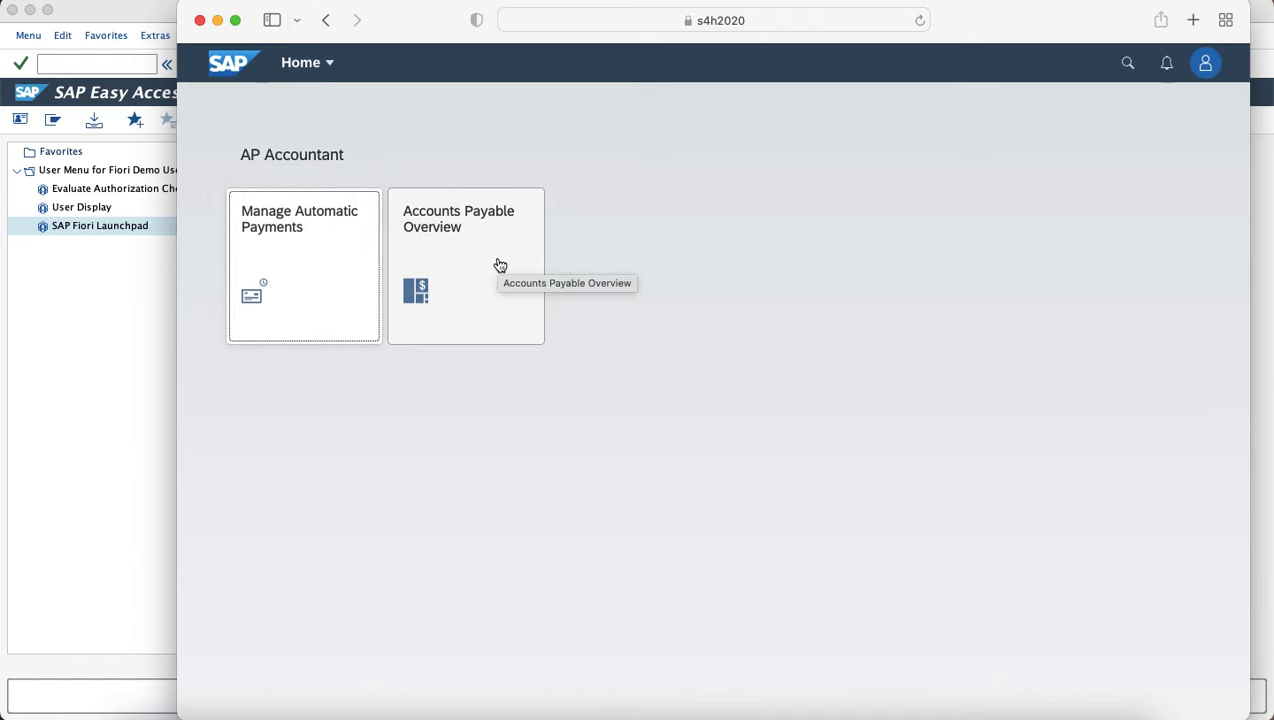
key("super+Tab")
key("super+Tab")
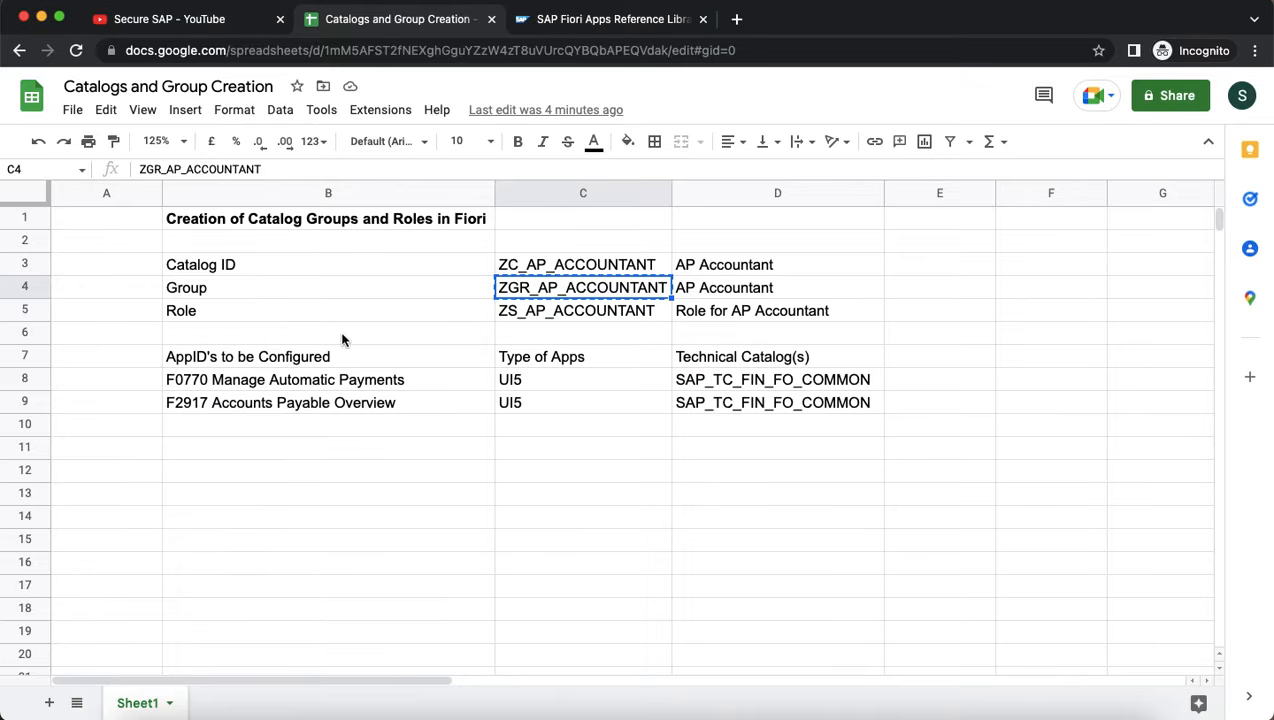
left_click(433, 432)
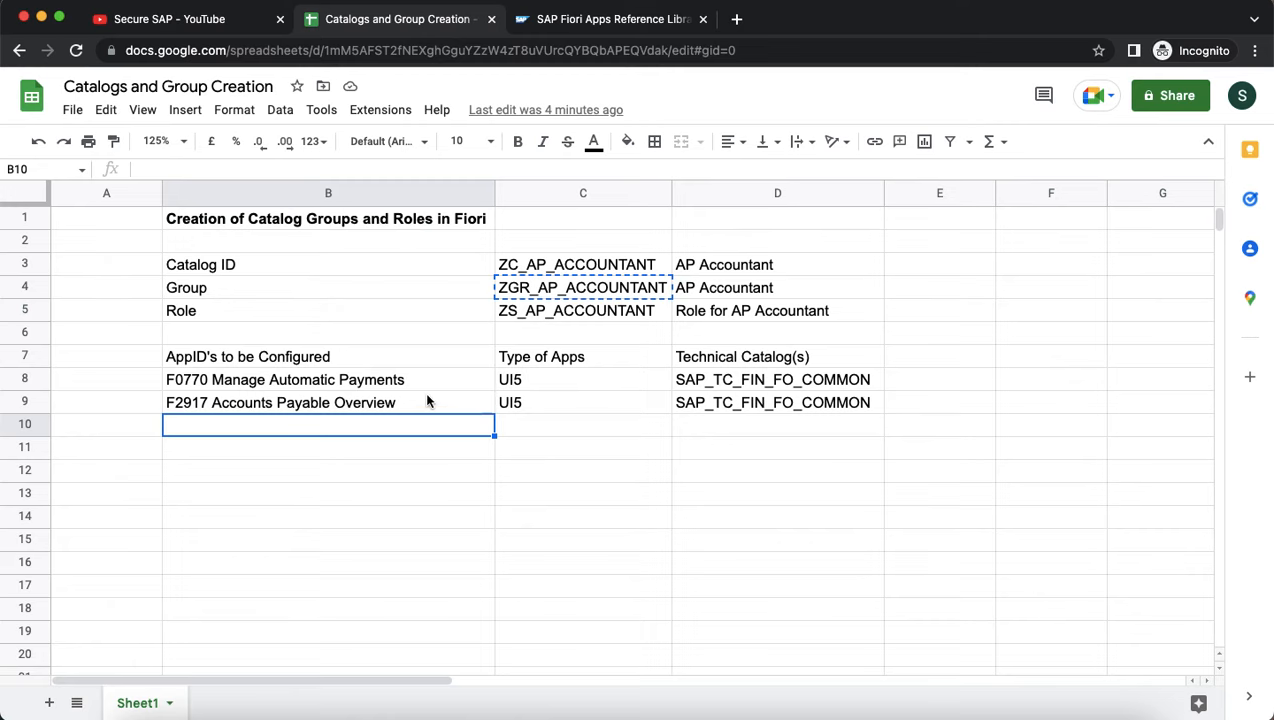